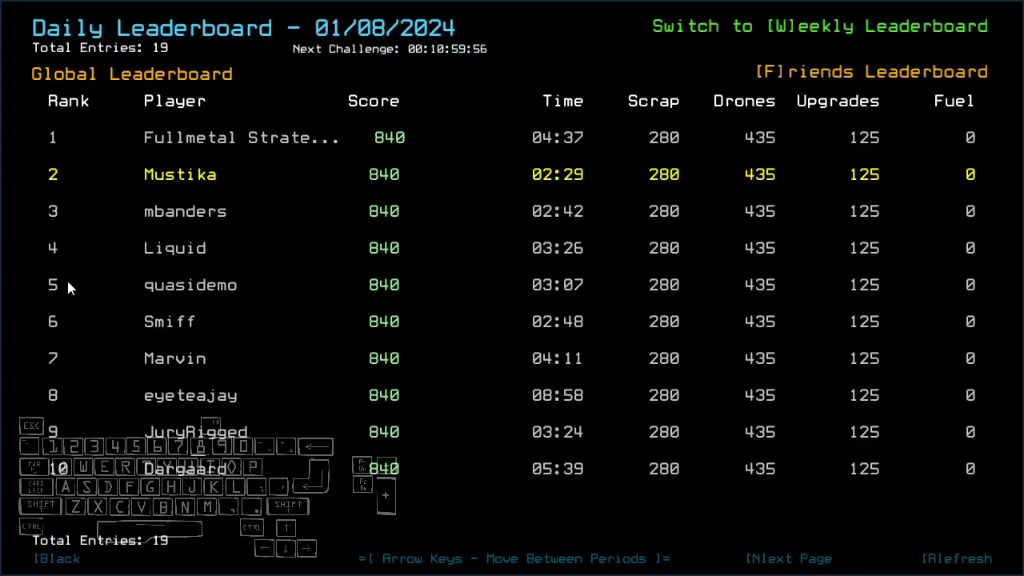
# Switch the daily leaderboard to the friends-only rankings.
pyautogui.press('f')
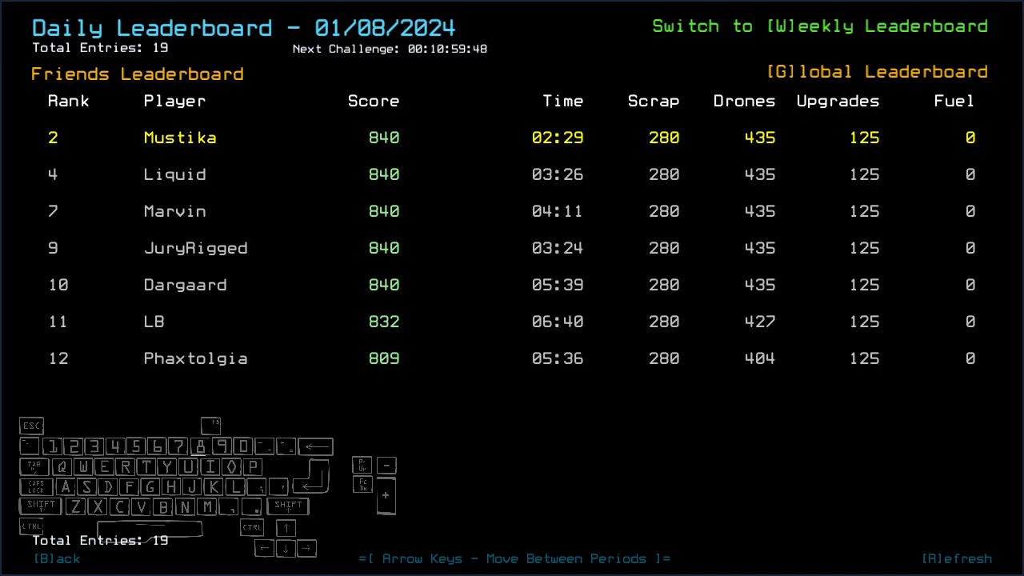
# Leave the leaderboard and launch the Modded Daily challenge.
pyautogui.press('b')
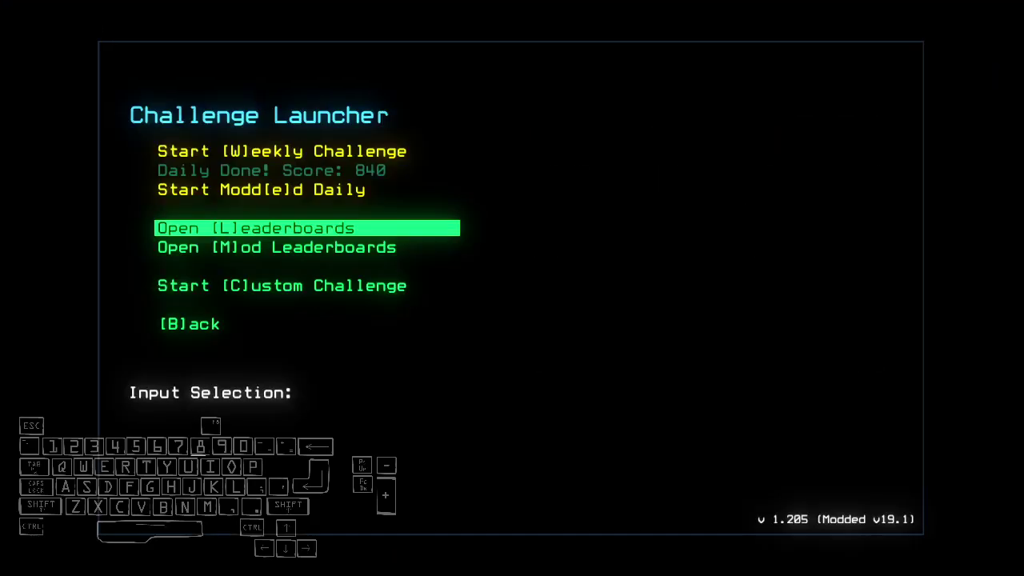
pyautogui.press('Up')
pyautogui.press('Return')
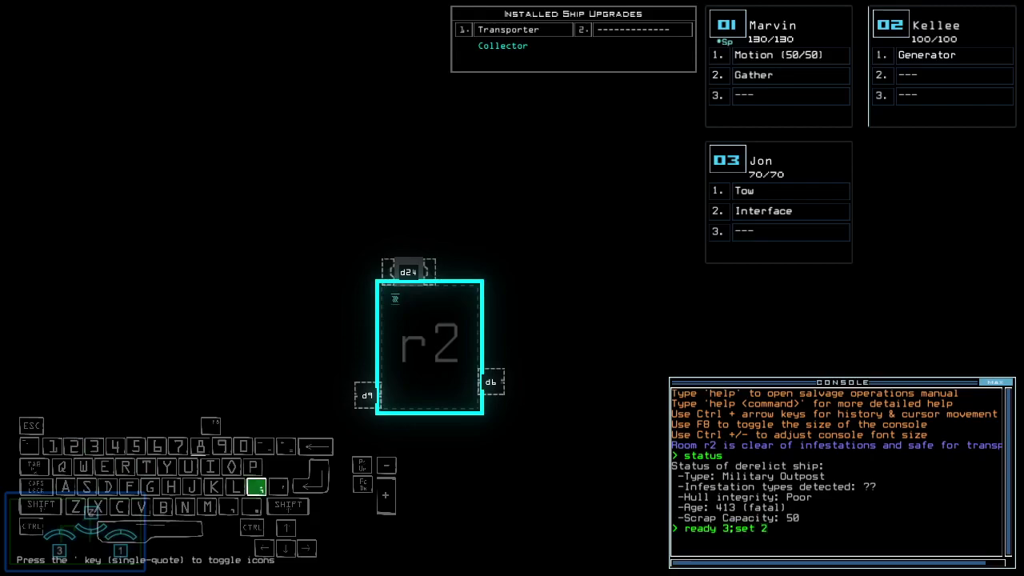
# Swap Jon's Gather, Interface and Motion upgrades onto Marvin.
pyautogui.press('Return')
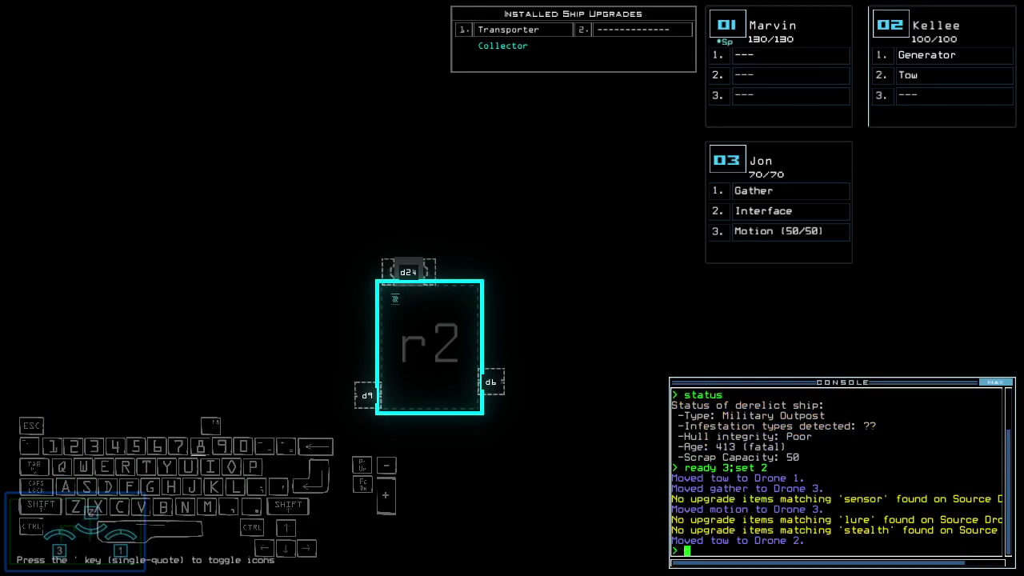
pyautogui.press('Escape')
pyautogui.press('s')
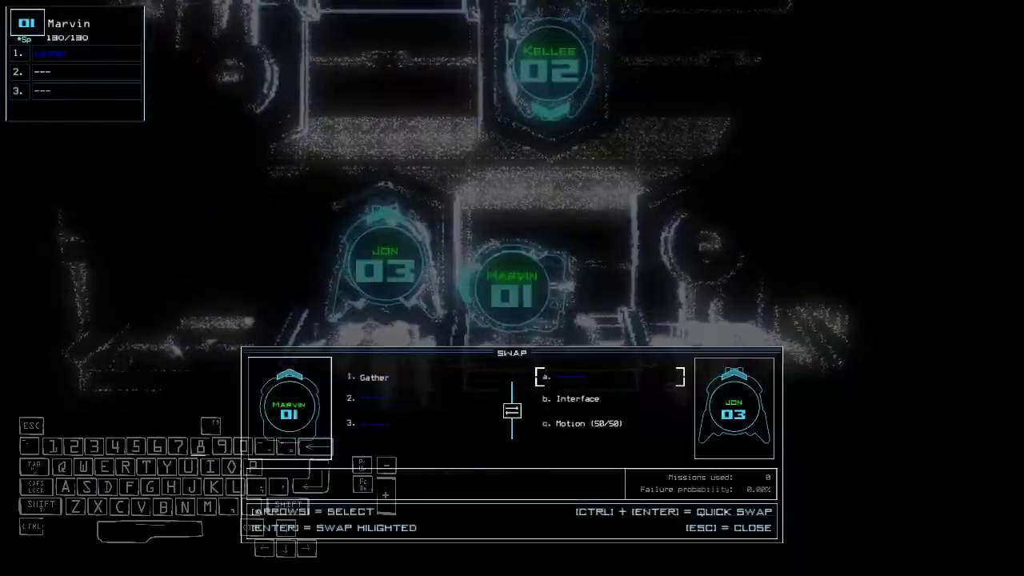
pyautogui.press('Return')
pyautogui.press('Escape')
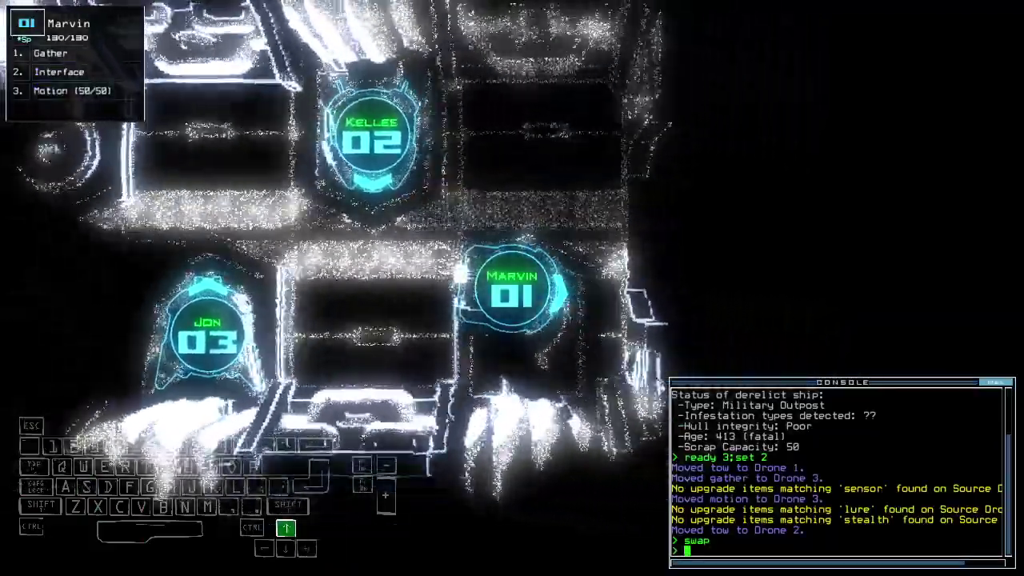
# Move Kellee beside Jon, then reselect Marvin on the ship schematic.
pyautogui.press('2')
pyautogui.press('Down')
pyautogui.press('Down')
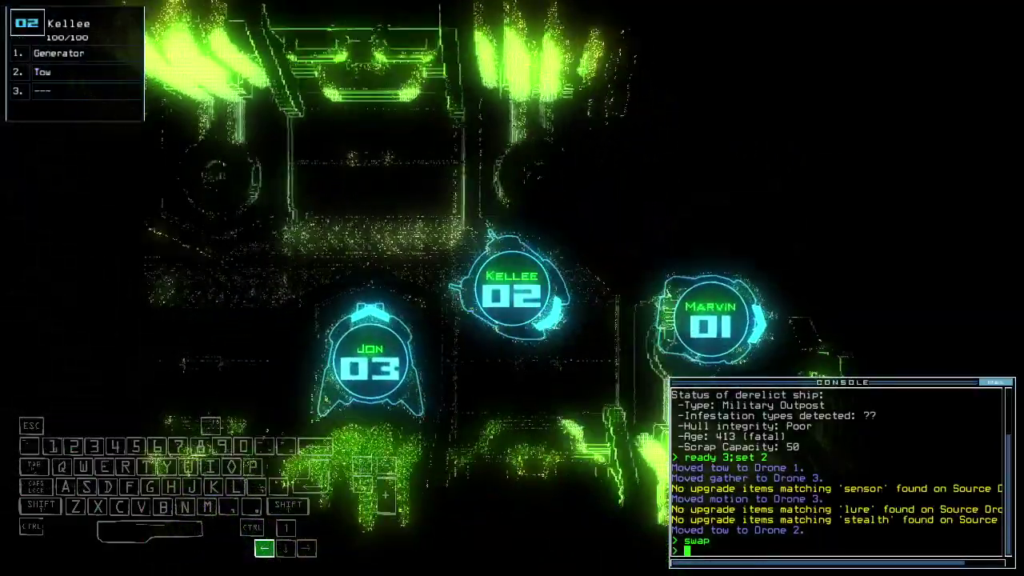
pyautogui.press('1')
pyautogui.press('space')
pyautogui.write('transport 1 2 r2')
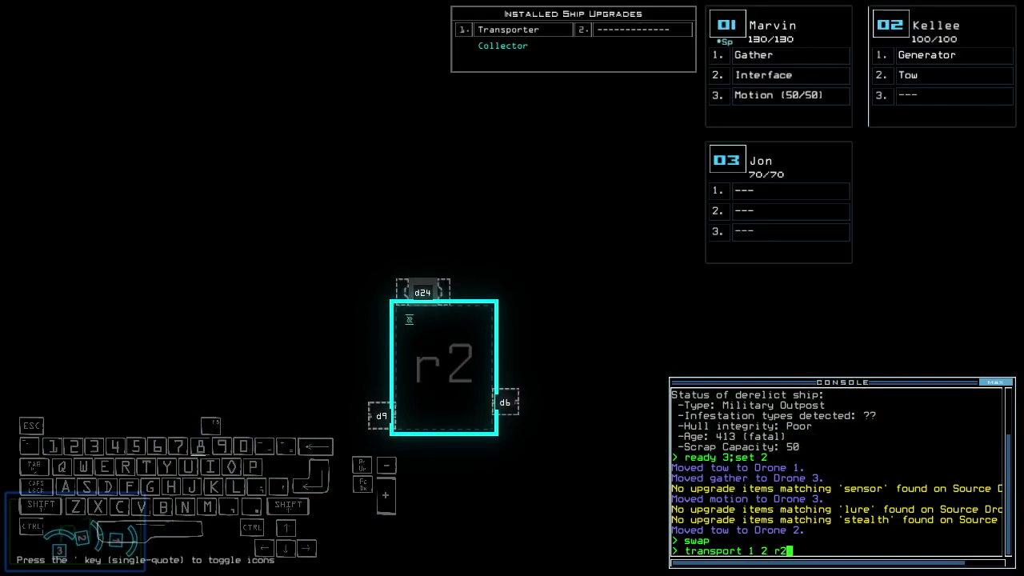
# Beam Marvin and Kellee into r2, power the generator and gather fuel.
pyautogui.press('Return')
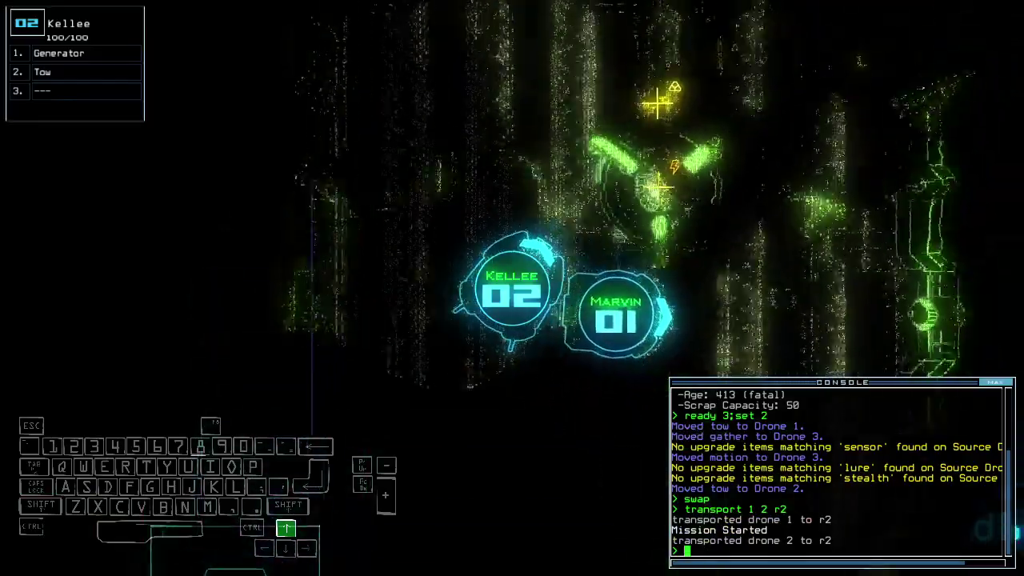
pyautogui.write('1g')
pyautogui.press('Return')
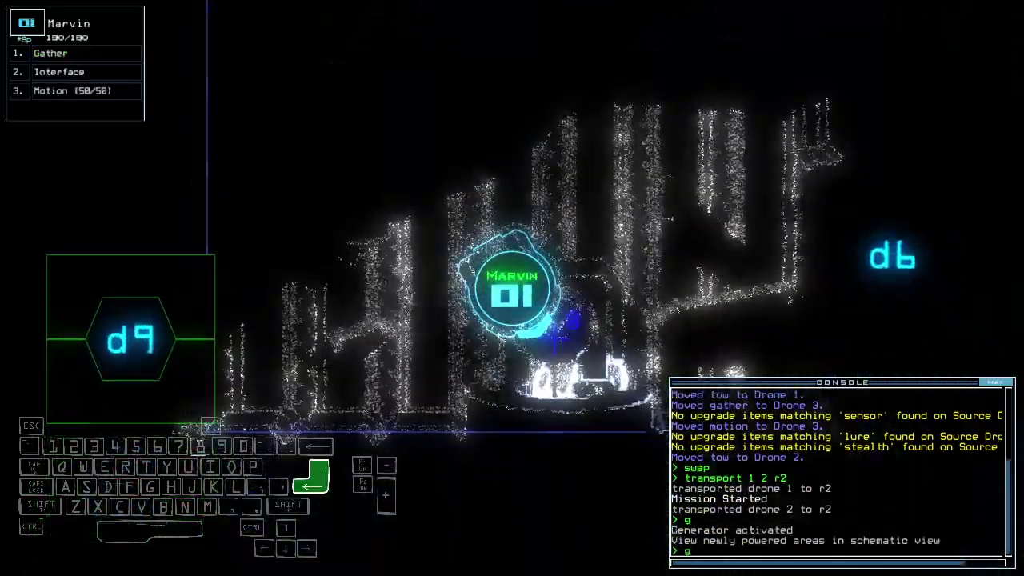
pyautogui.write('g')
pyautogui.press('Return')
pyautogui.press('space')
pyautogui.press('space')
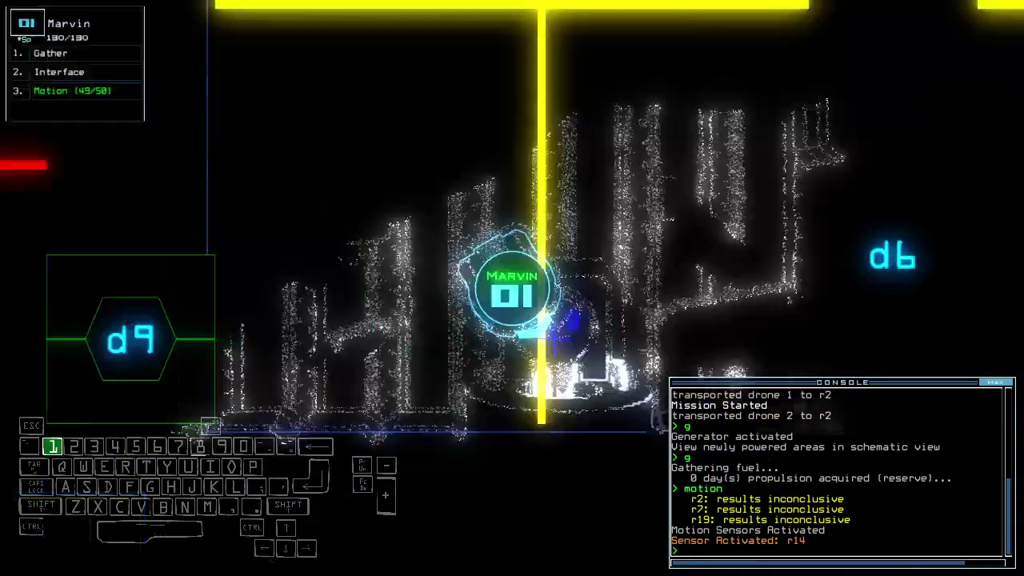
pyautogui.write('d6')
# Open door d6 to r7, collect scrap and scan rooms via the interface.
pyautogui.press('Return')
pyautogui.press('space')
pyautogui.press('space')
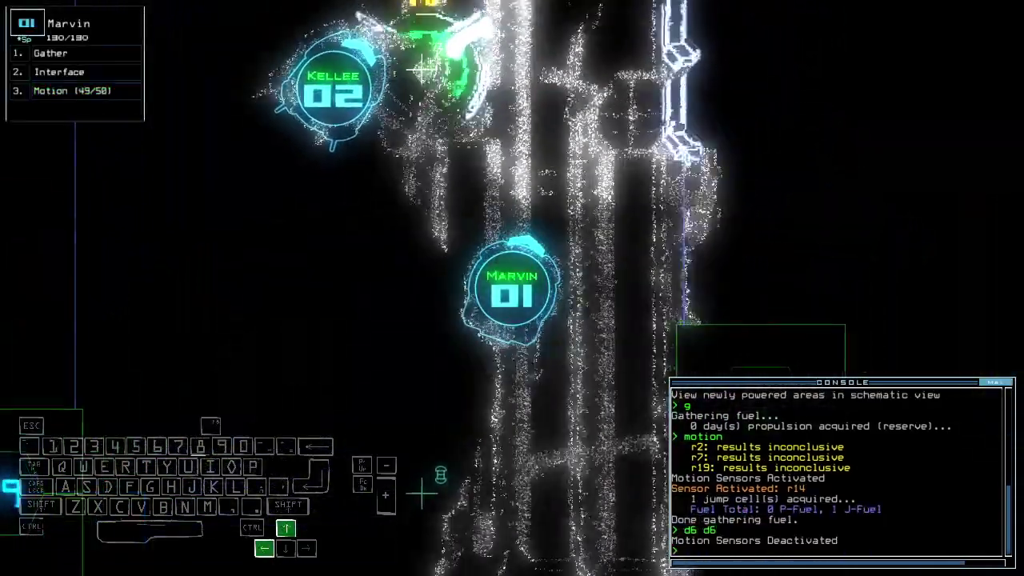
pyautogui.press('Up')
pyautogui.write('g')
pyautogui.press('Return')
pyautogui.write('survey')
pyautogui.press('Return')
pyautogui.write('df')
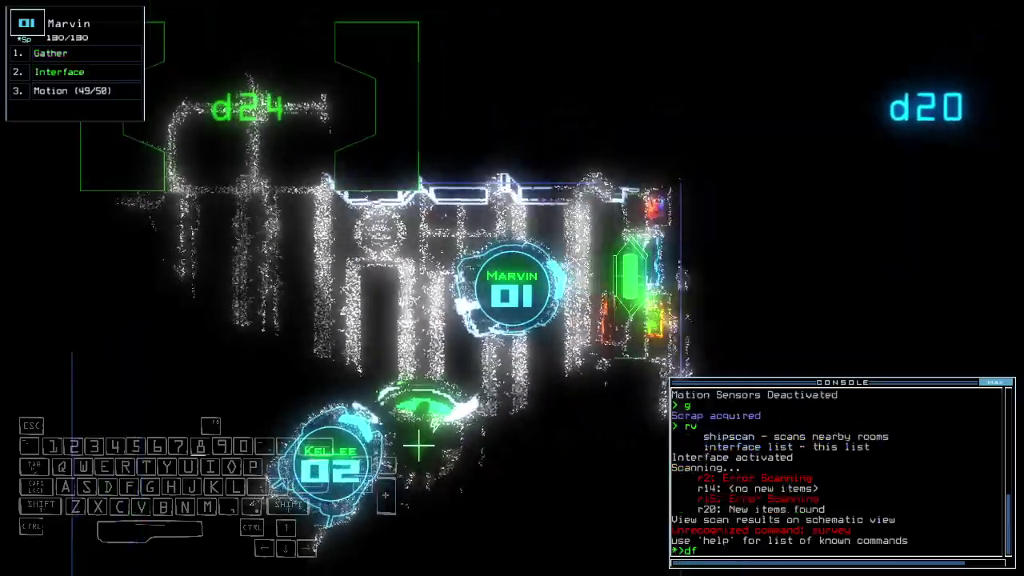
pyautogui.press('Return')
# Drive Marvin down the corridor toward door d38, collecting more scrap.
pyautogui.press('Up')
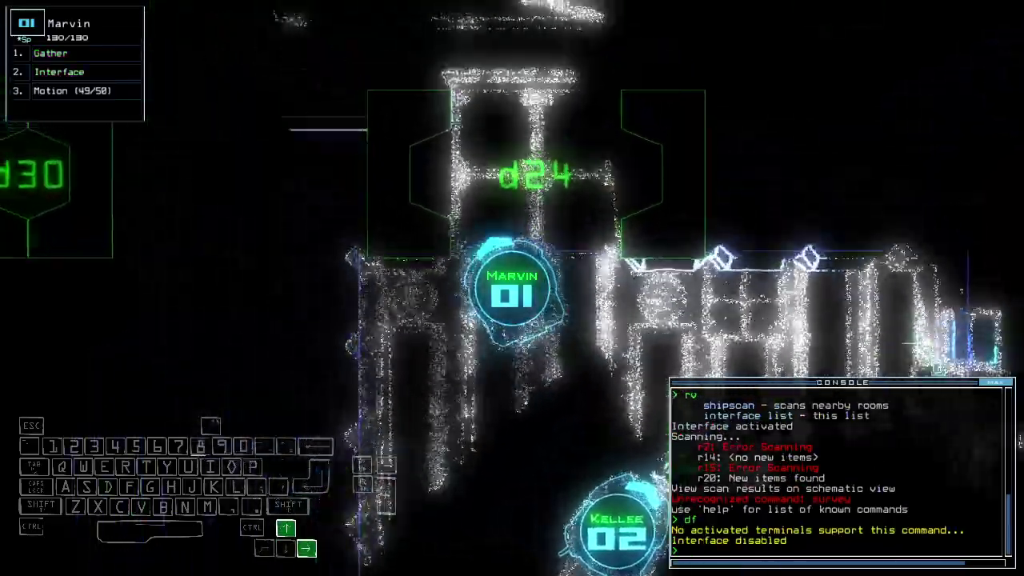
pyautogui.press('Up')
pyautogui.write('g')
pyautogui.press('Return')
pyautogui.write('g')
pyautogui.press('Return')
pyautogui.press('Left')
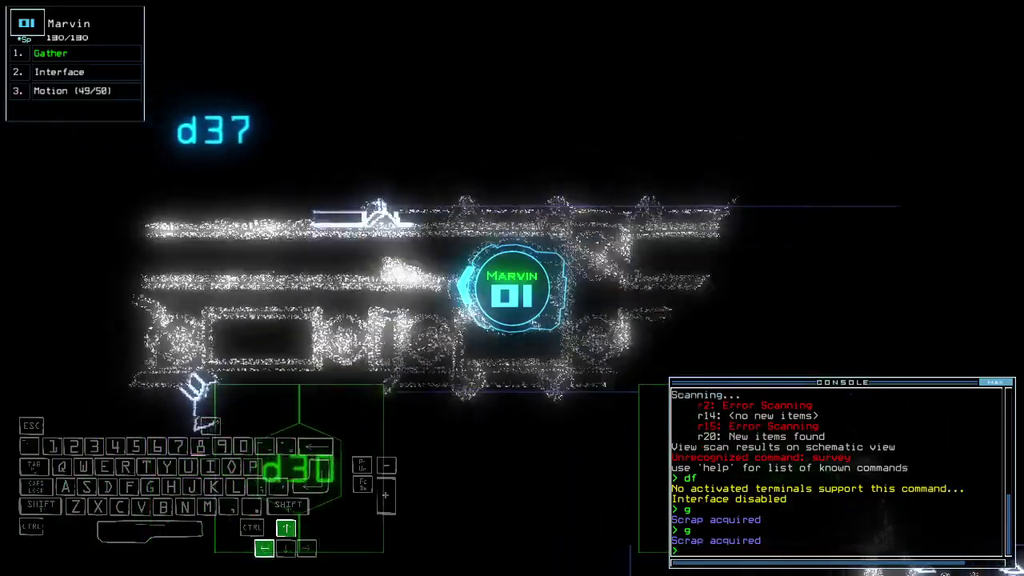
pyautogui.press('Up')
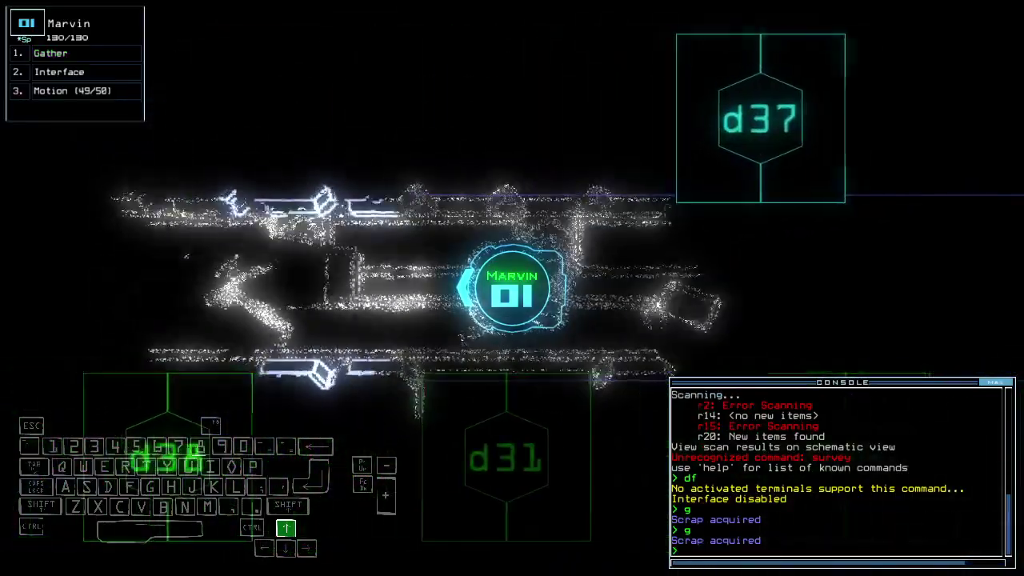
pyautogui.press('Up')
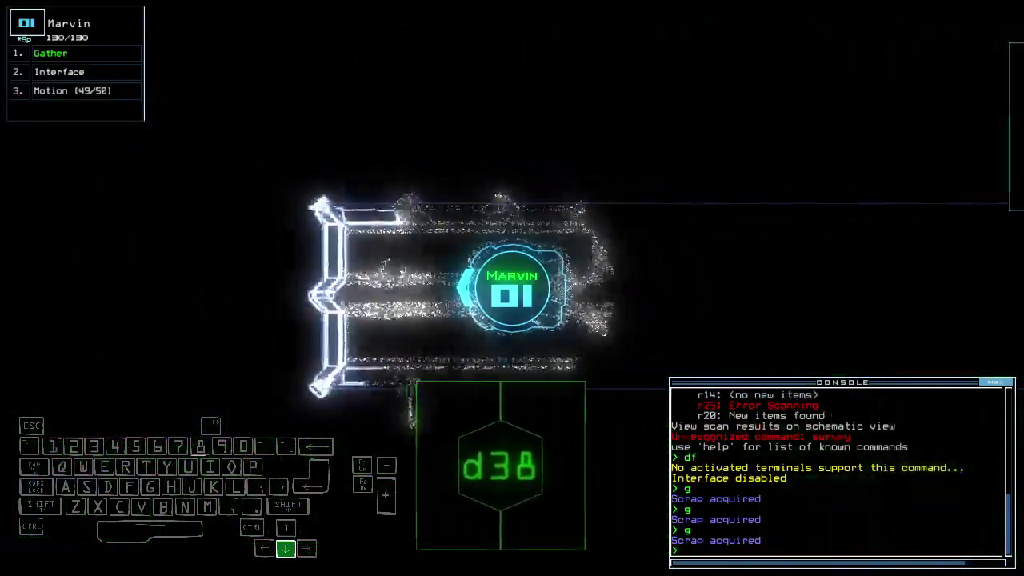
pyautogui.write('mo')
# Deactivate the motion sensors and open doors d31 and d16 for Marvin.
pyautogui.press('Return')
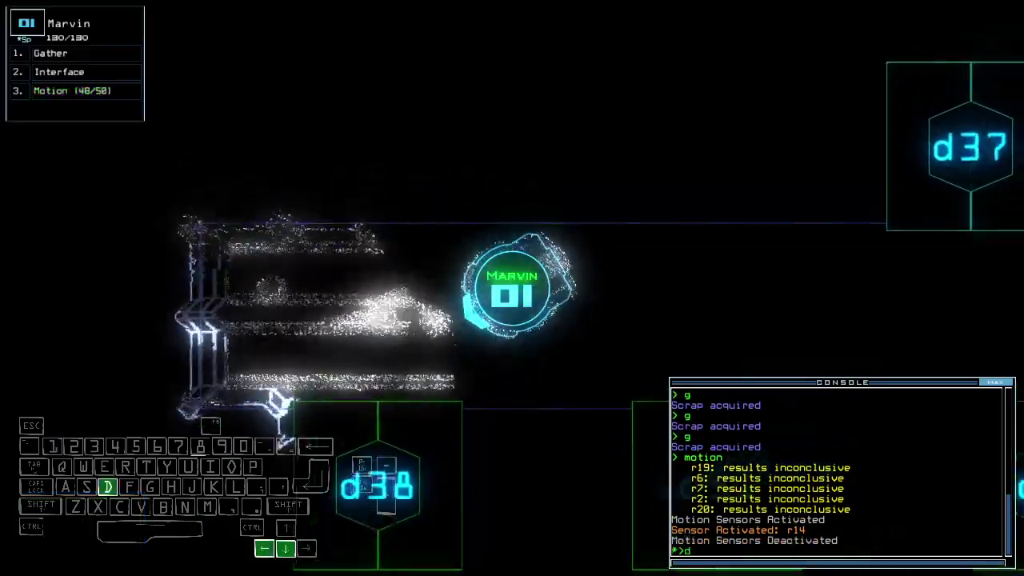
pyautogui.write('d31')
pyautogui.press('Return')
pyautogui.press('Up')
pyautogui.press('Up')
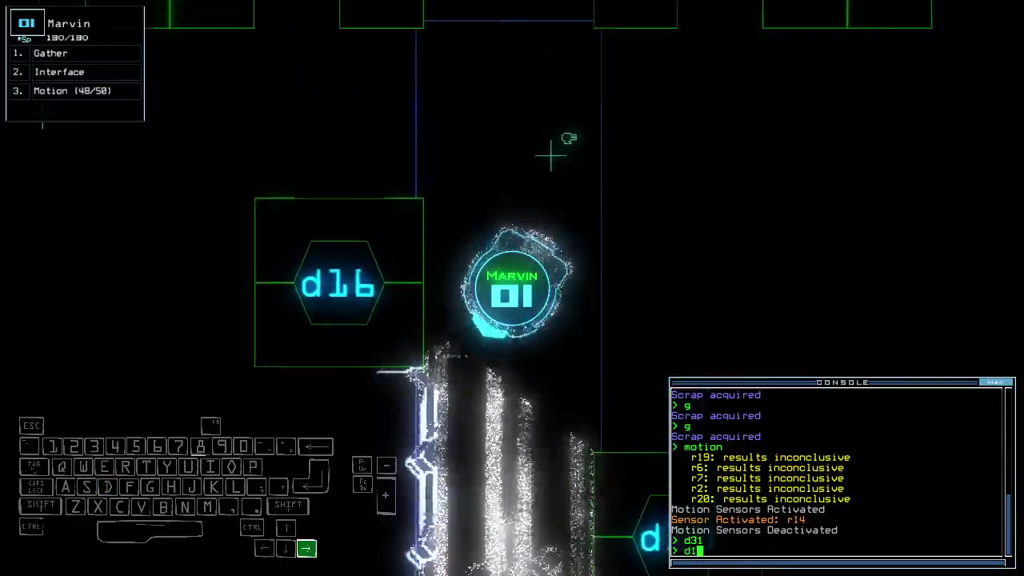
pyautogui.write('6')
pyautogui.press('Return')
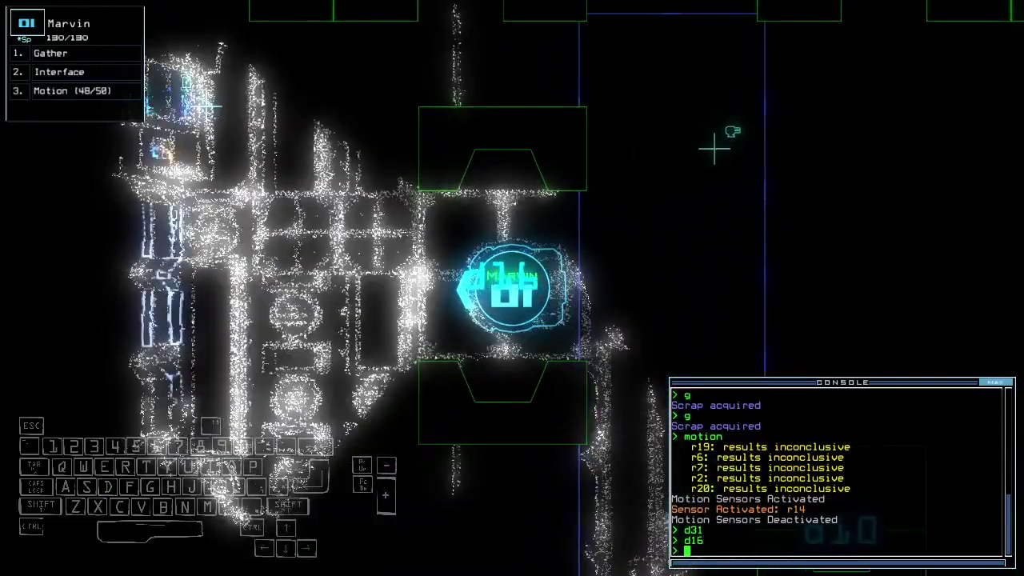
pyautogui.press('Tab')
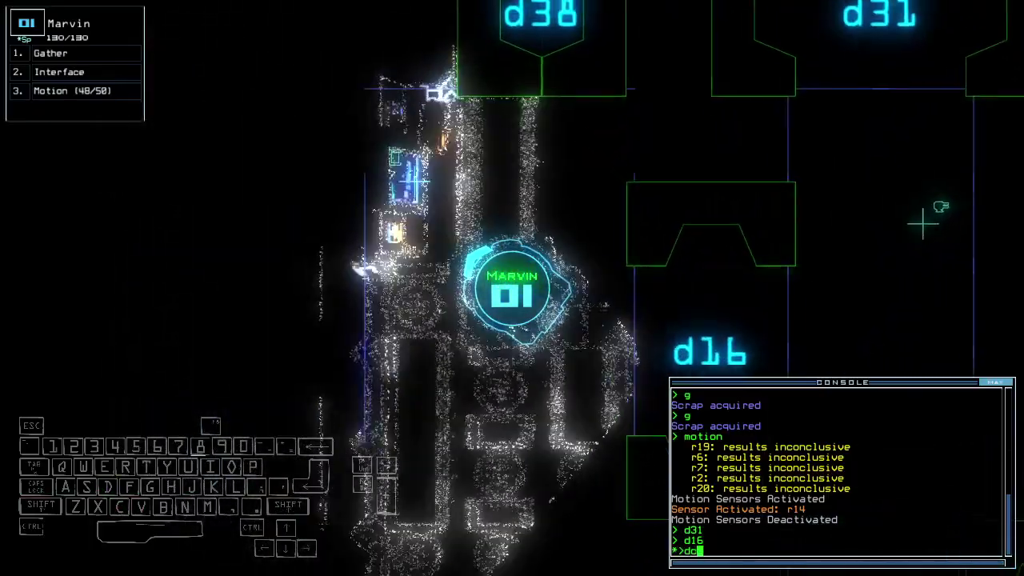
pyautogui.write('dct')
pyautogui.press('Return')
# Drive Marvin through the ship and open door d10.
pyautogui.press('Right')
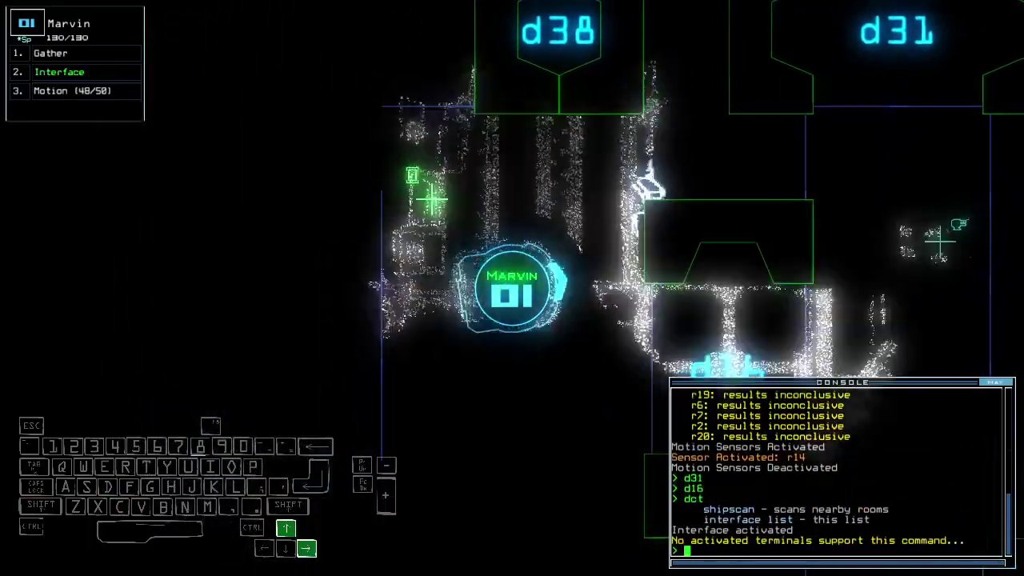
pyautogui.press('Tab')
pyautogui.press('Tab')
pyautogui.press('Left')
pyautogui.press('Left')
pyautogui.press('Up')
pyautogui.press('Up')
pyautogui.press('Left')
pyautogui.write('0')
pyautogui.press('Return')
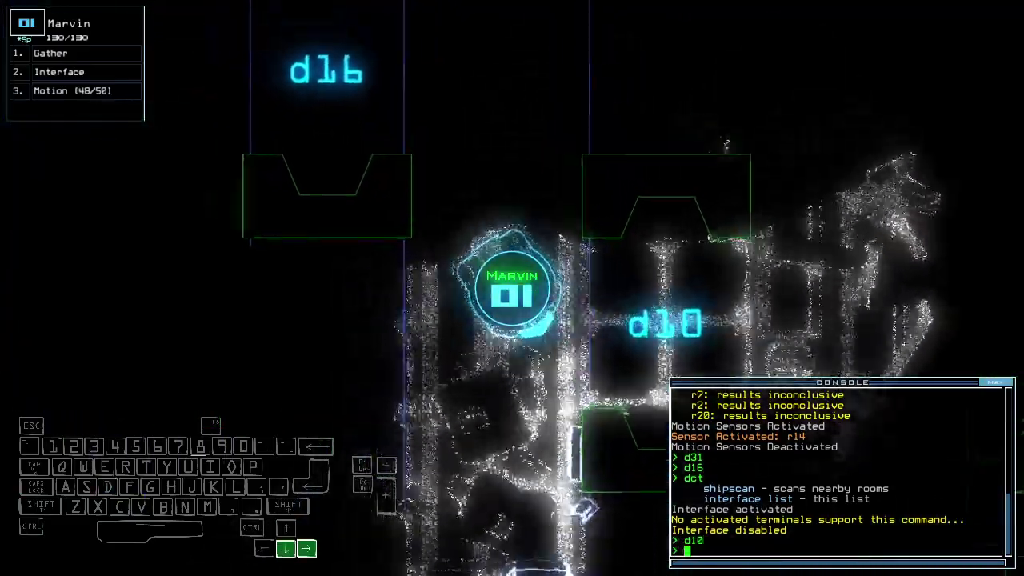
# Seal four doors with 'cccc' as Marvin moves on.
pyautogui.press('Down')
pyautogui.press('Down')
pyautogui.press('c')
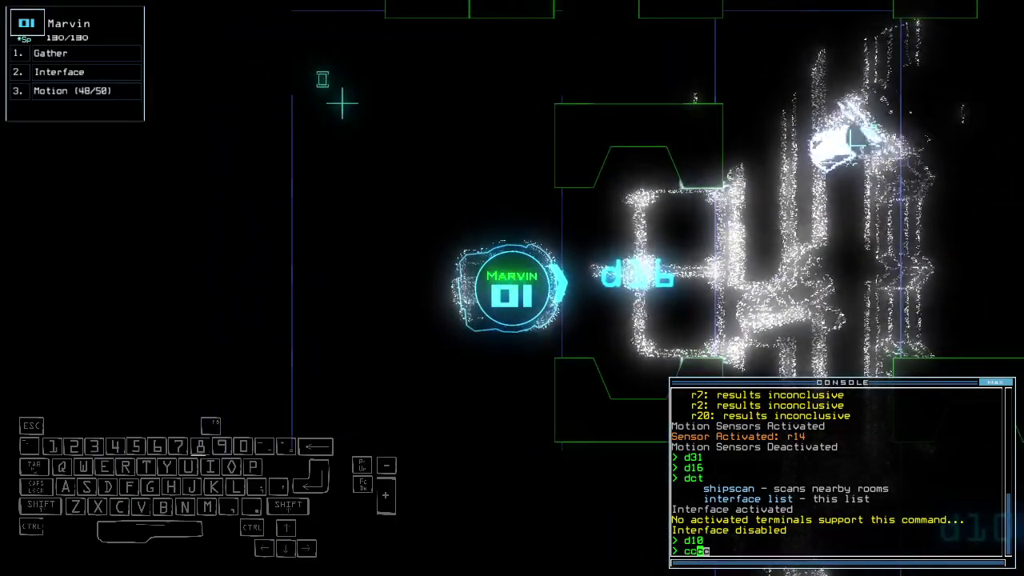
pyautogui.write('c')
pyautogui.press('Return')
pyautogui.press('Up')
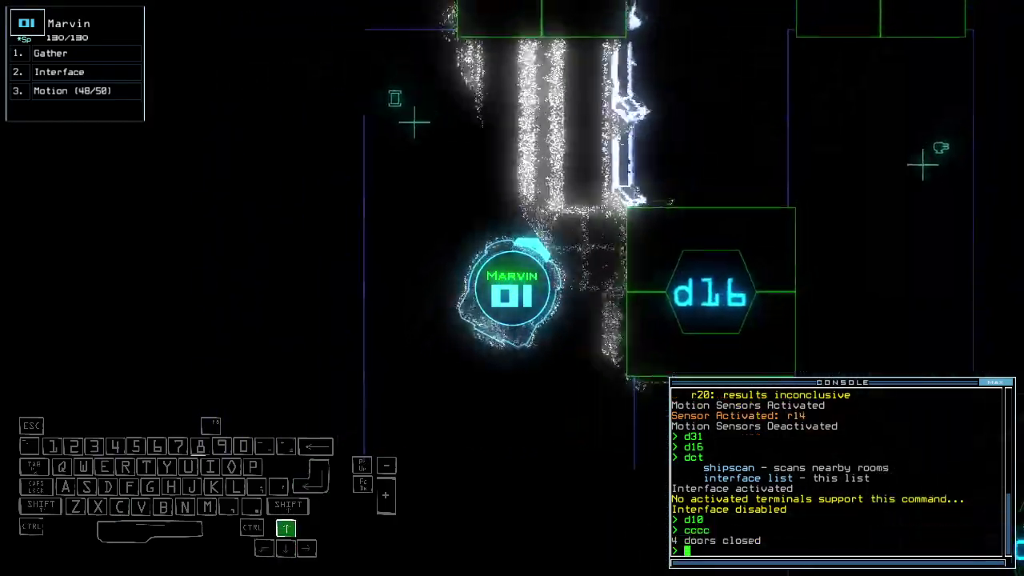
pyautogui.write('d38')
# Open door d38, drive Marvin through and close the door behind.
pyautogui.press('Return')
pyautogui.press('space')
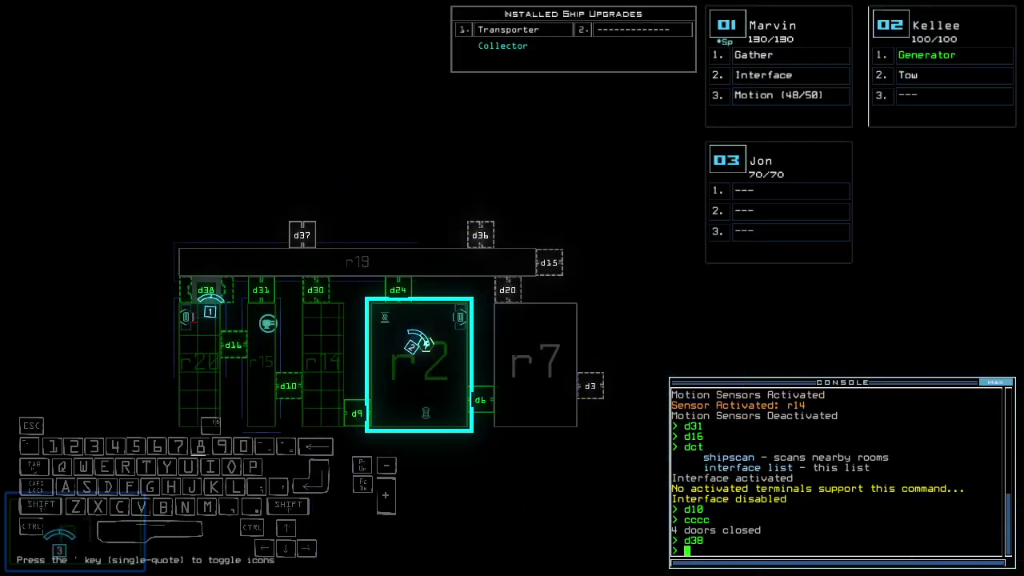
pyautogui.press('space')
pyautogui.press('Up')
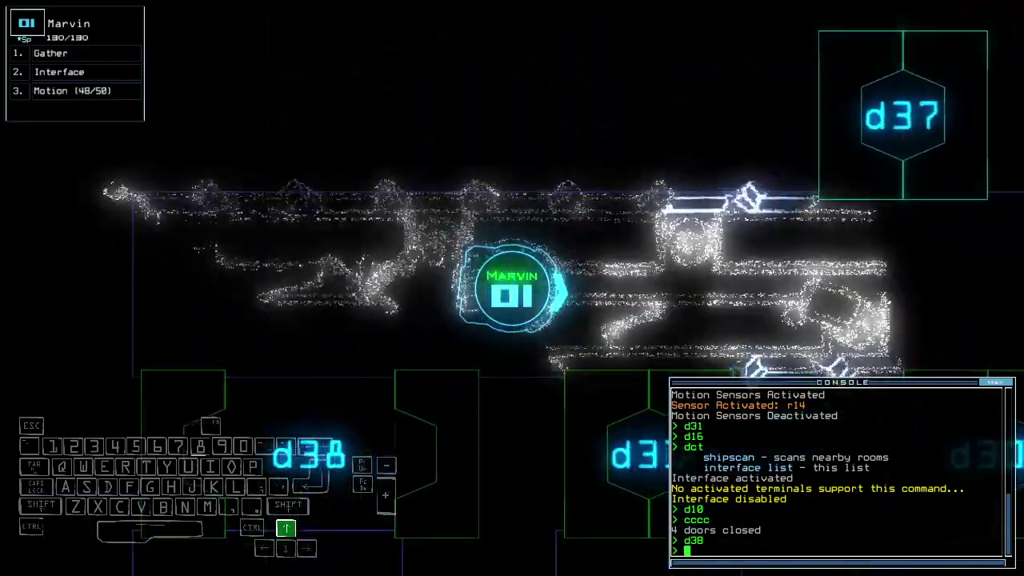
pyautogui.press('Left')
pyautogui.write('cccc')
pyautogui.press('Return')
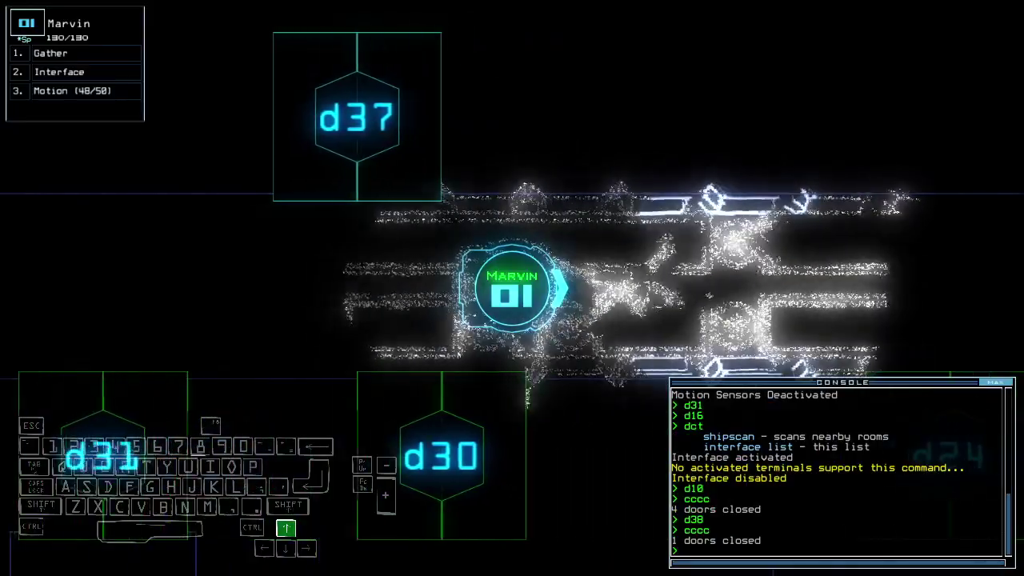
pyautogui.press('Up')
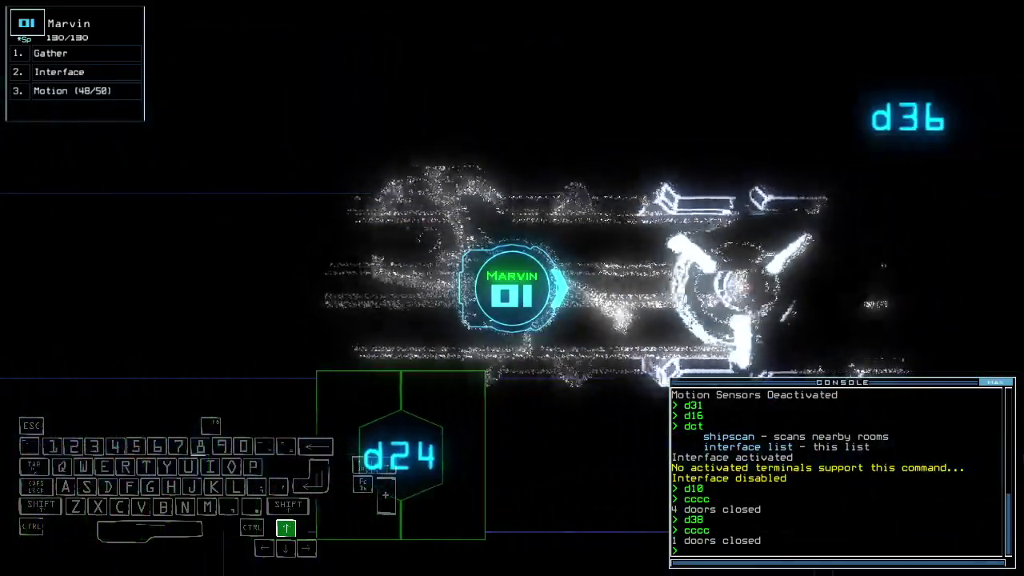
# Collect scrap with Marvin and open door d24.
pyautogui.press('Up')
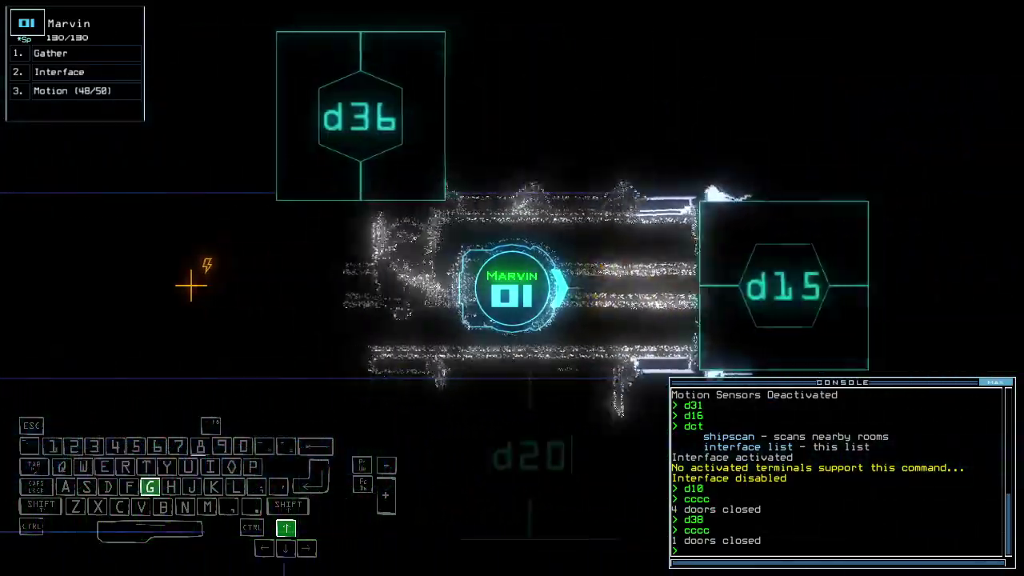
pyautogui.press('Return')
pyautogui.press('Down')
pyautogui.write('d24')
pyautogui.press('Return')
pyautogui.press('space')
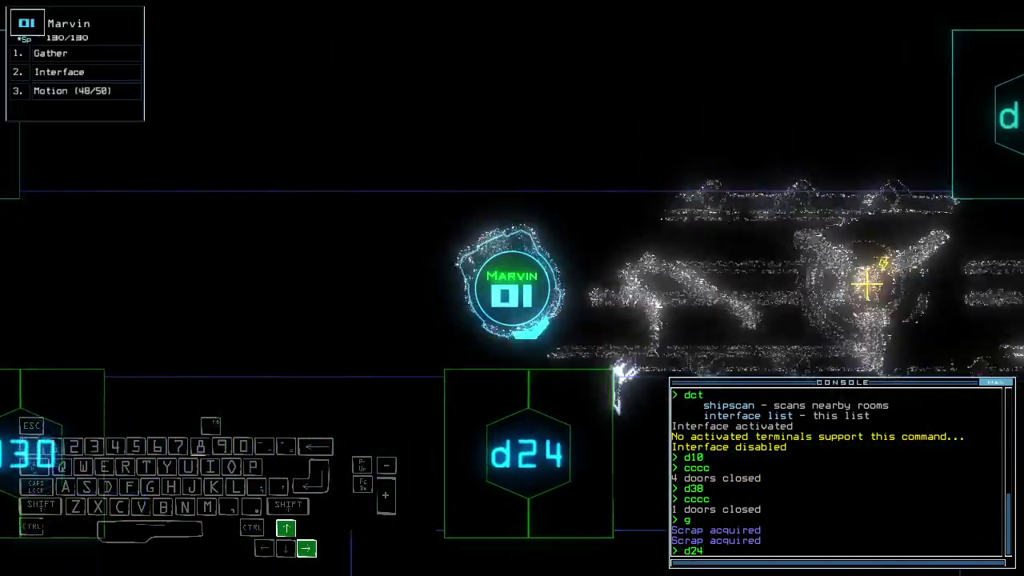
pyautogui.press('space')
pyautogui.press('space')
pyautogui.write('cccc')
# Drive Marvin through d24 and close the door behind it.
pyautogui.press('Return')
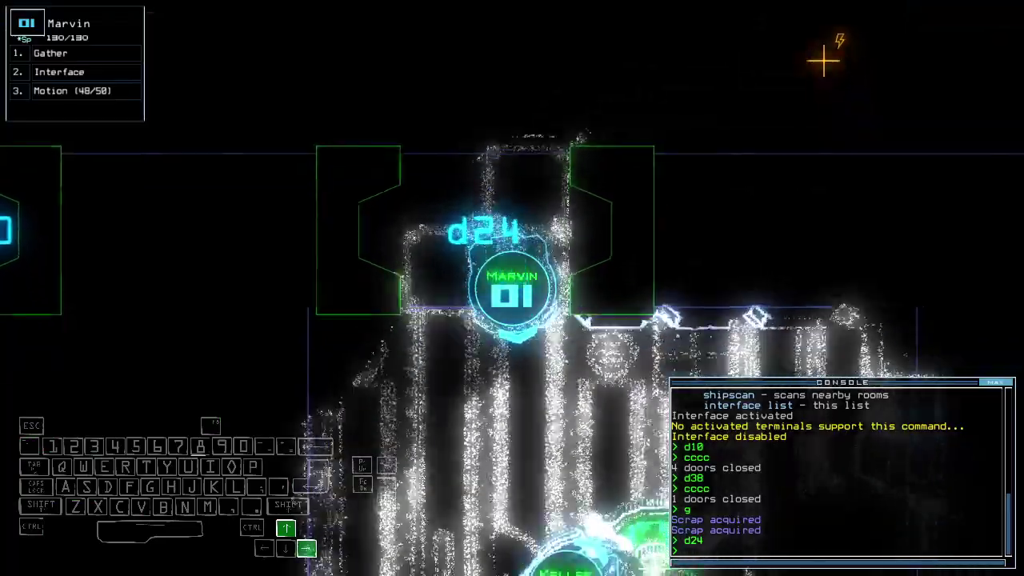
pyautogui.press('Up')
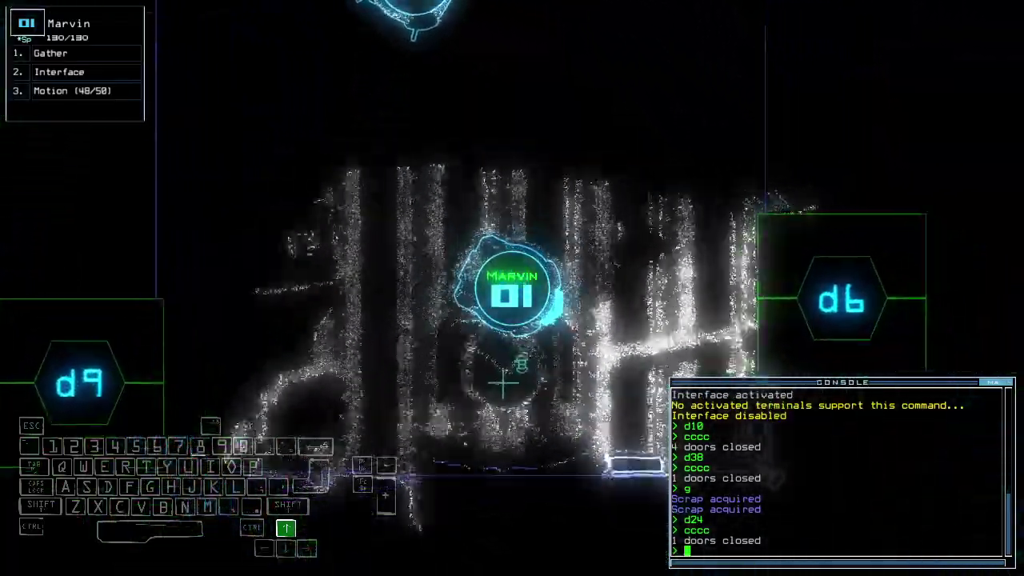
pyautogui.press('space')
pyautogui.press('Up')
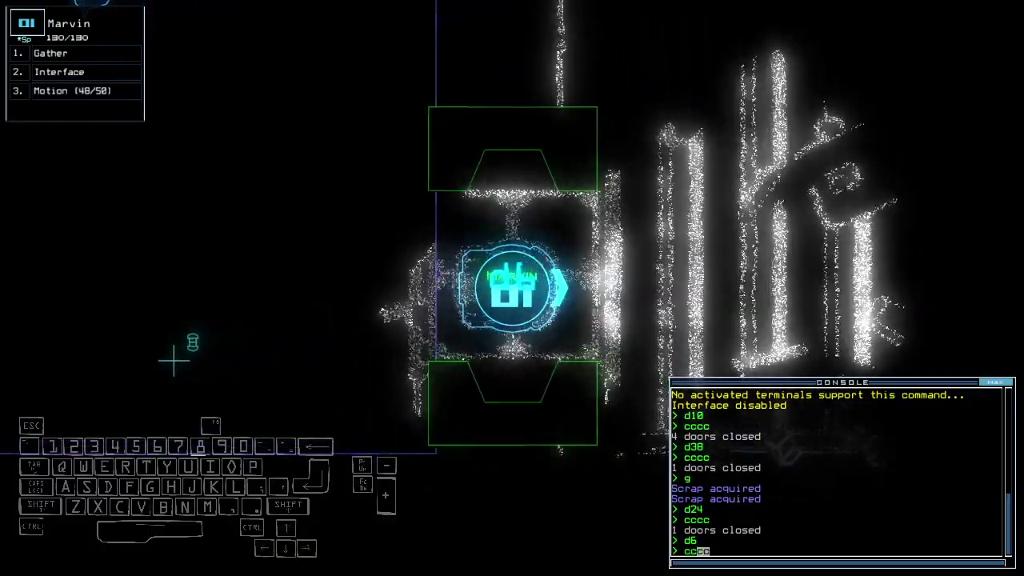
pyautogui.press('Left')
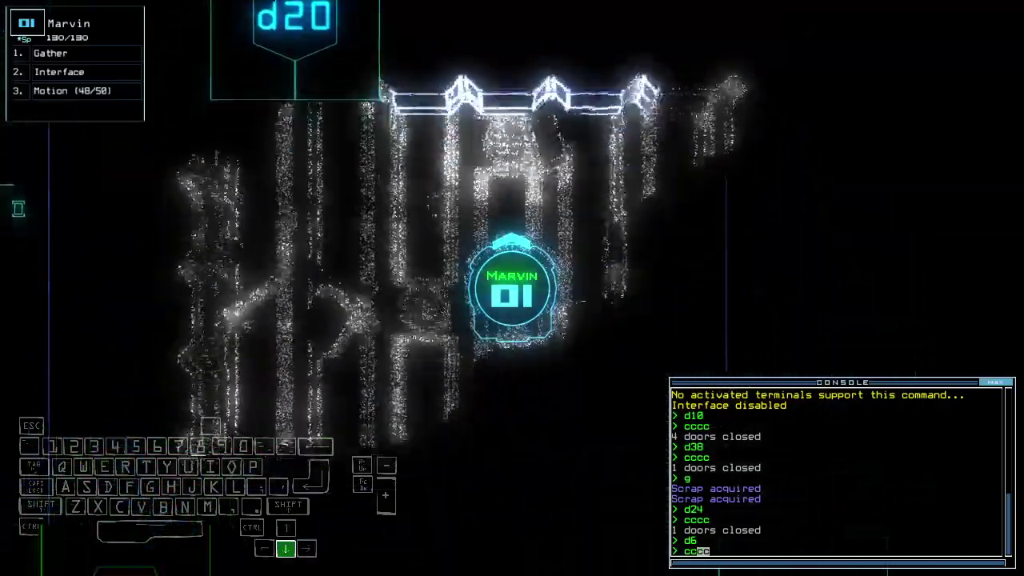
pyautogui.press('Down')
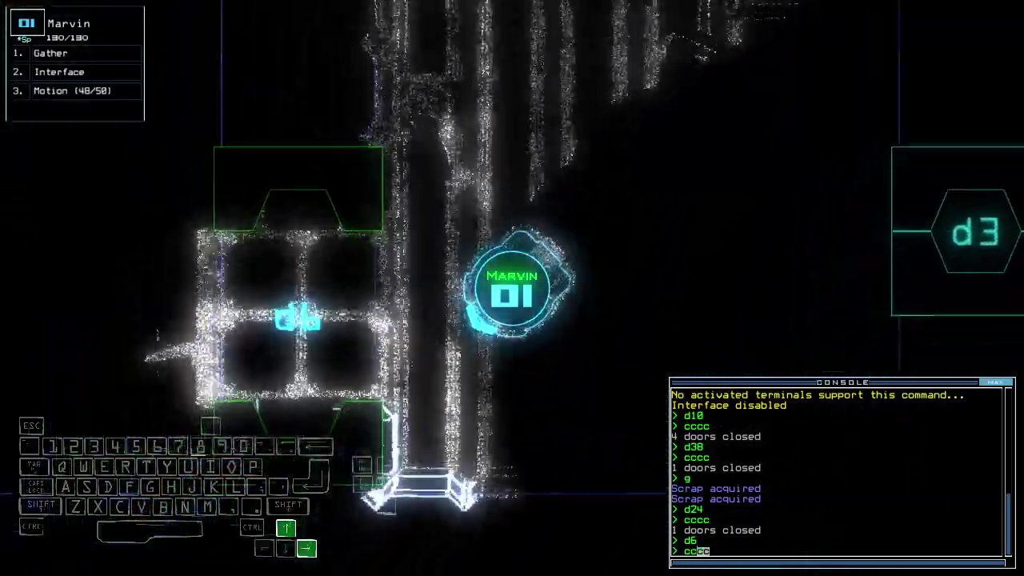
pyautogui.press('Up')
pyautogui.write('cc')
pyautogui.press('Return')
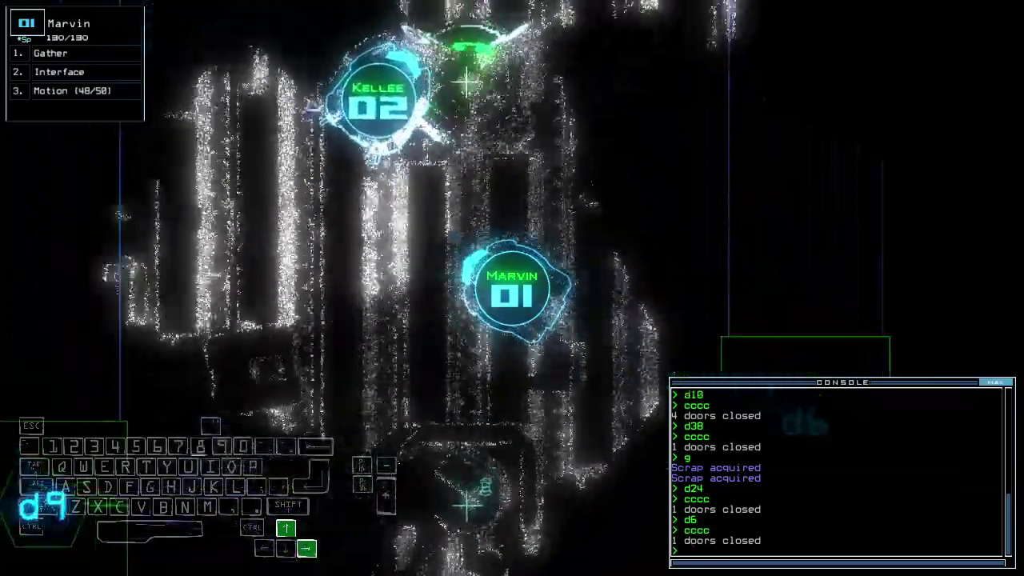
pyautogui.write('d24')
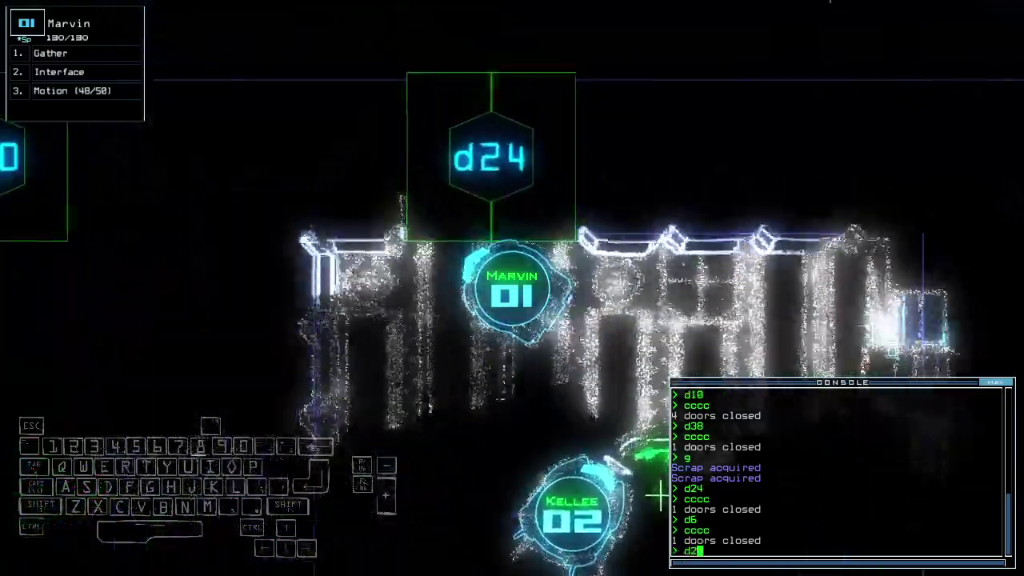
# Open door d6 and send drone 2 toward room r19.
pyautogui.press('Return')
pyautogui.press('Right')
pyautogui.write('navigate 2')
pyautogui.press('Return')
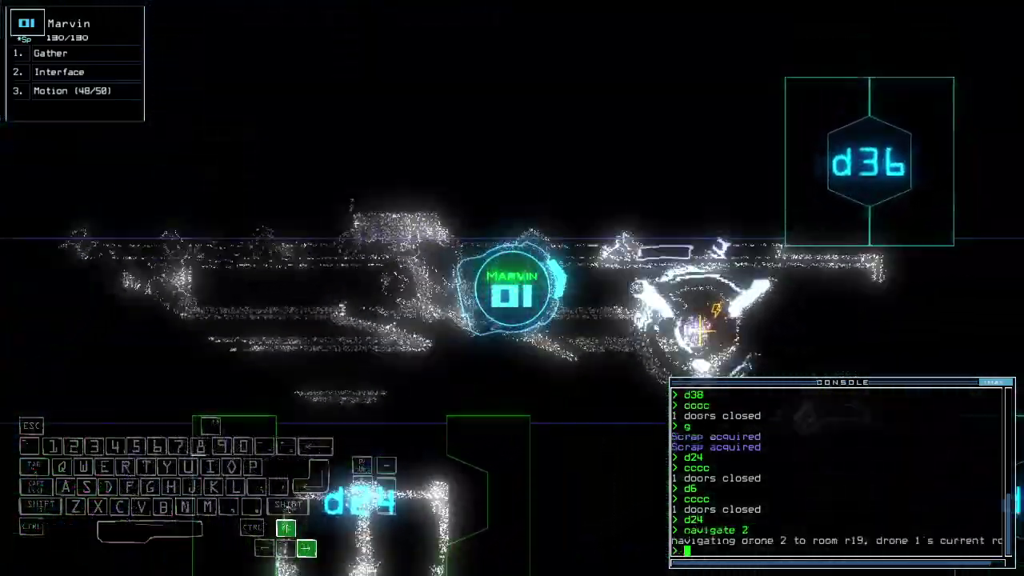
# Activate drone 2's generator and survey the ship map.
pyautogui.press('space')
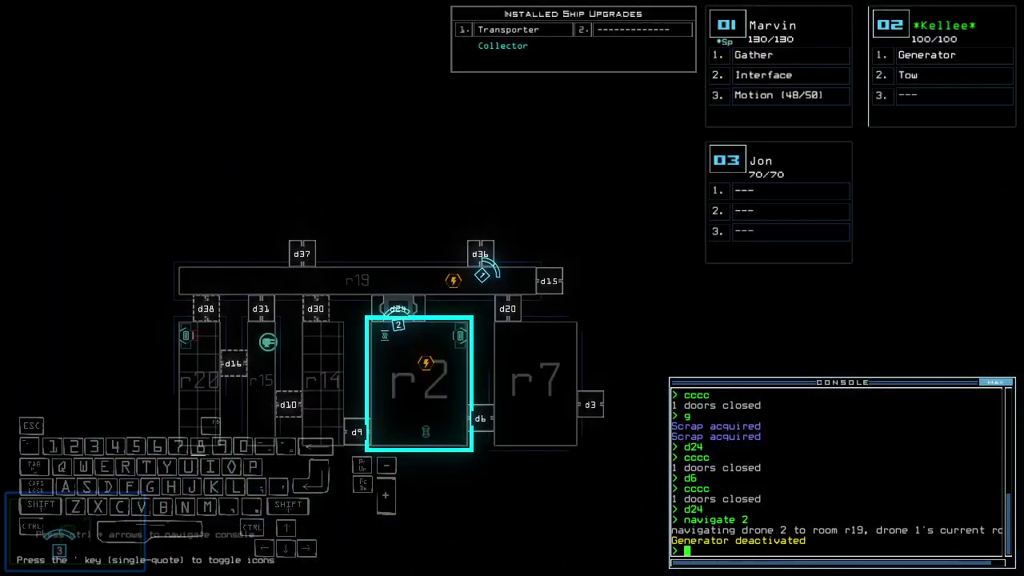
pyautogui.write('generator 2')
pyautogui.press('Return')
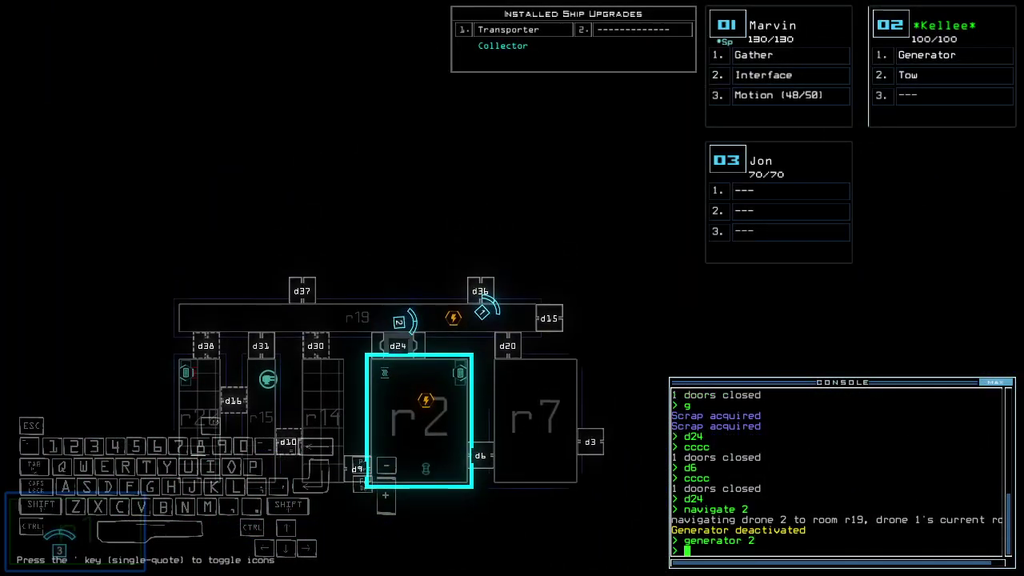
pyautogui.press('Right')
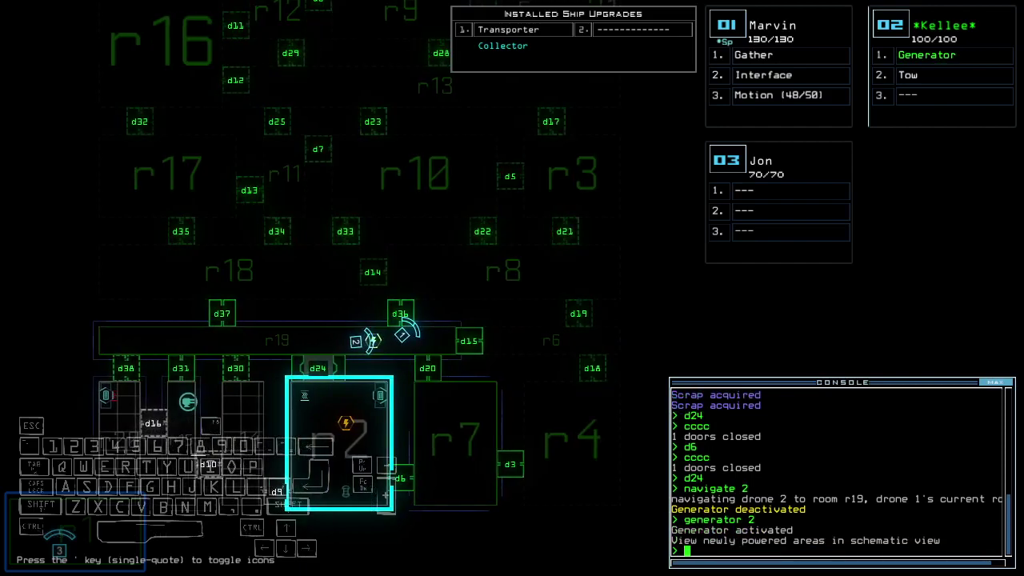
pyautogui.press('Up')
pyautogui.press('Down')
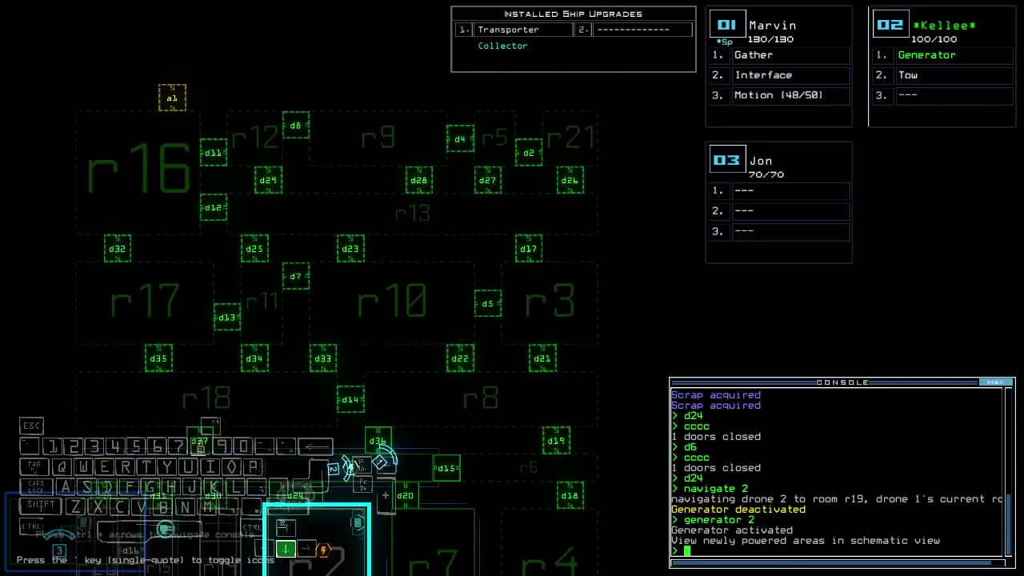
pyautogui.press('Left')
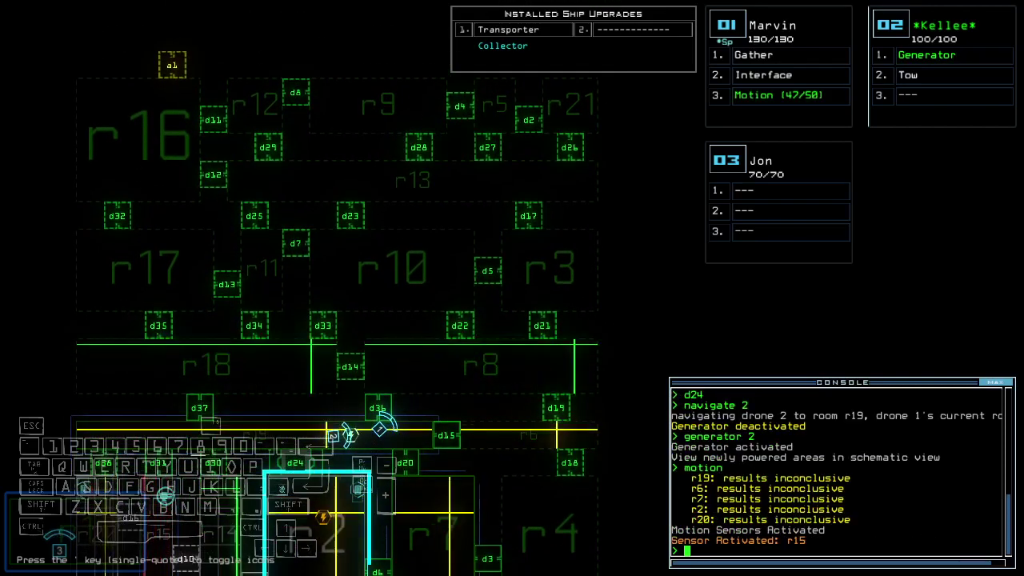
pyautogui.write('d36')
# Open door d36 and drive Marvin onward to scan nearby rooms.
pyautogui.press('Return')
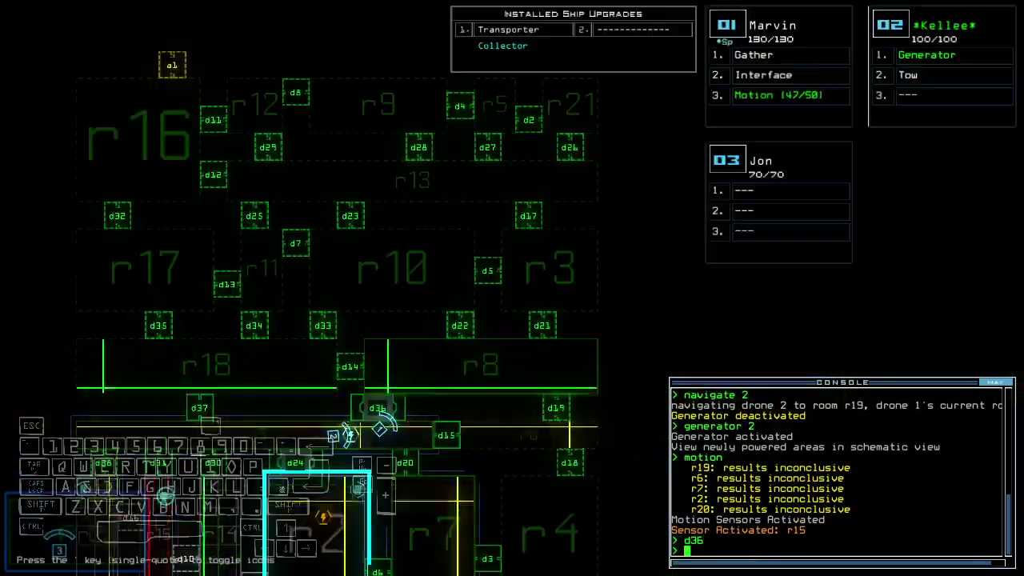
pyautogui.press('space')
pyautogui.write('d14')
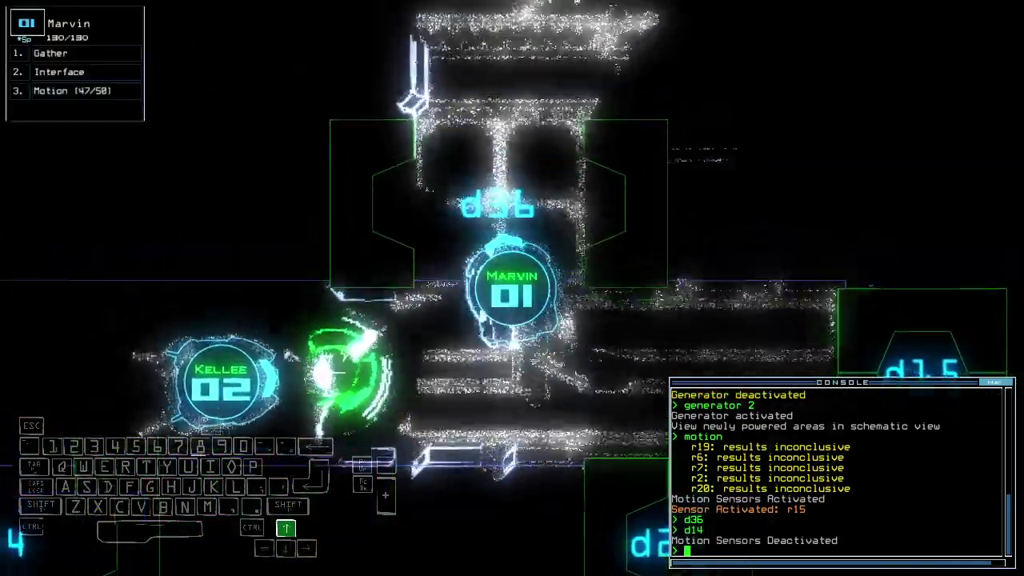
pyautogui.press('Up')
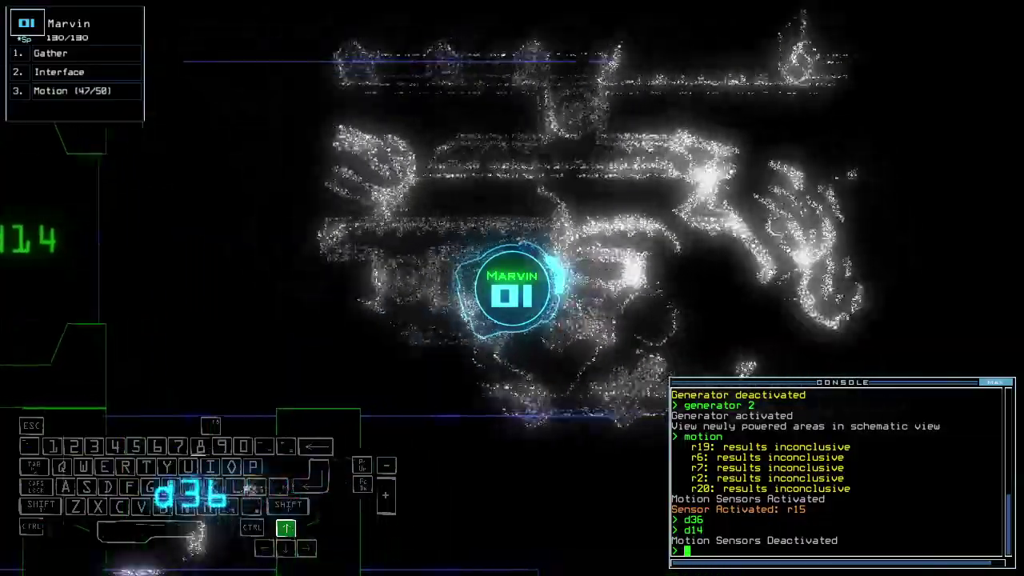
pyautogui.press('Up')
pyautogui.press('Right')
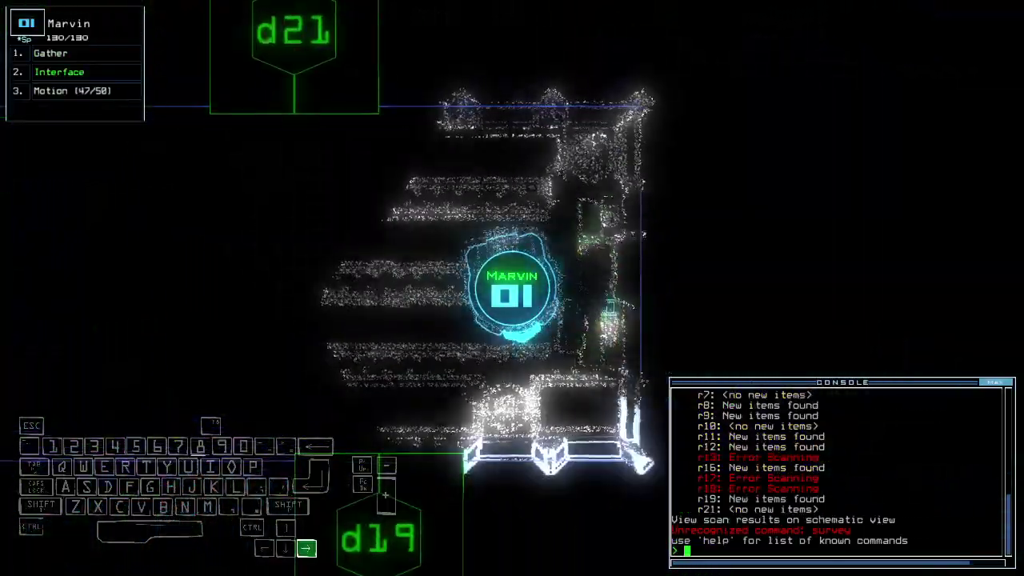
# Check the enlarged console and map while Marvin drives forward.
pyautogui.press('Tab')
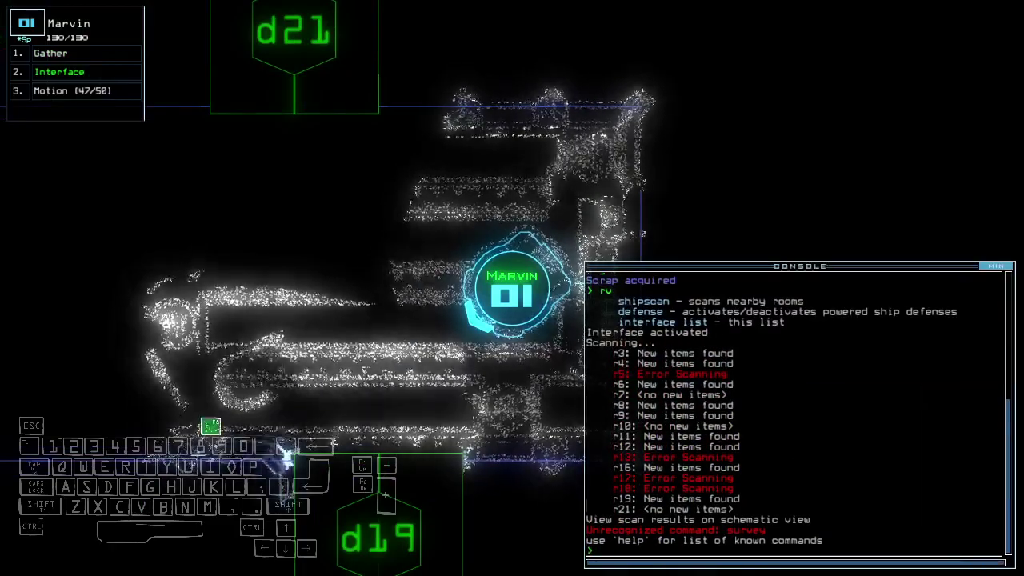
pyautogui.press('space')
pyautogui.write('df')
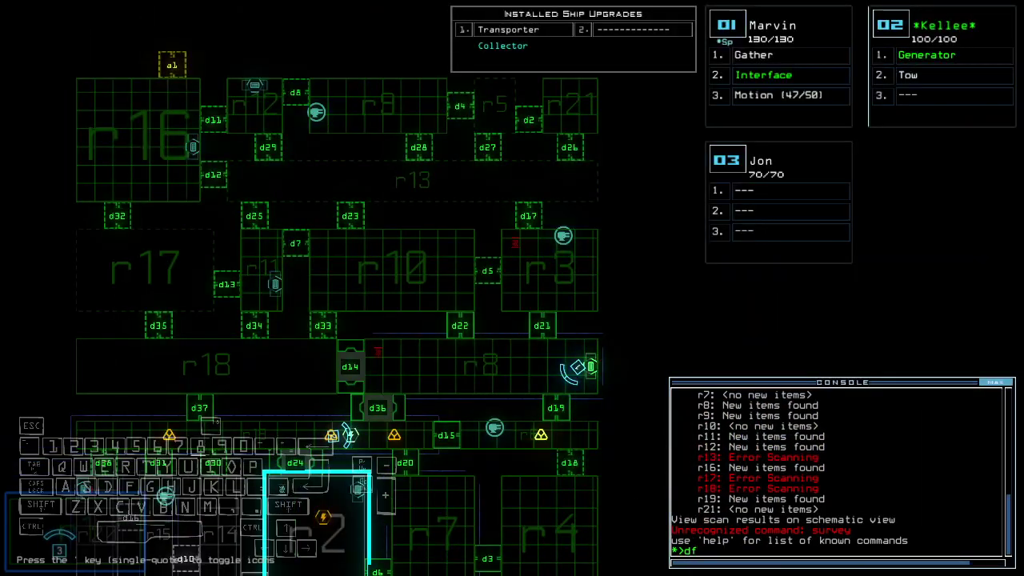
pyautogui.press('space')
pyautogui.press('Up')
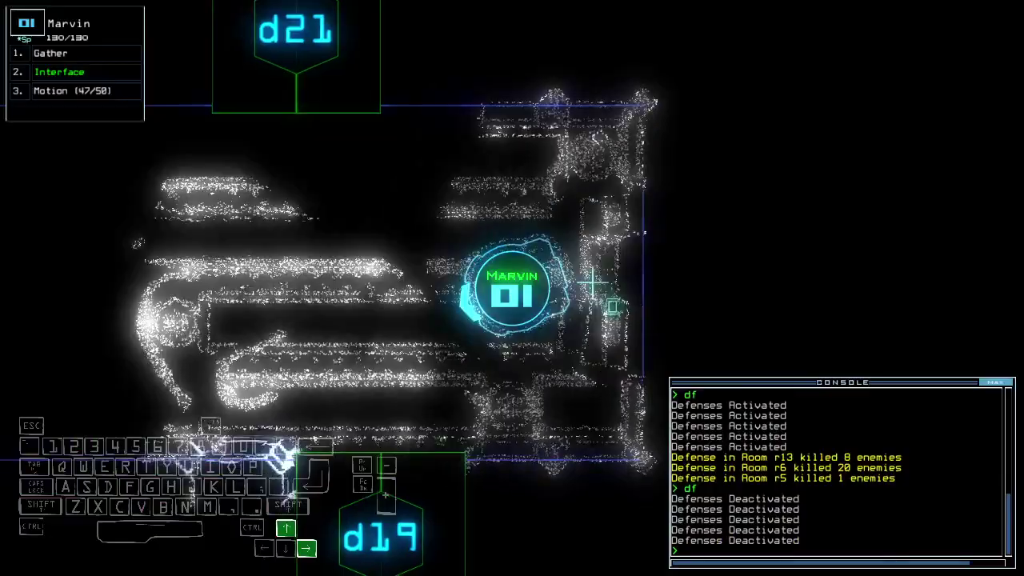
pyautogui.press('Up')
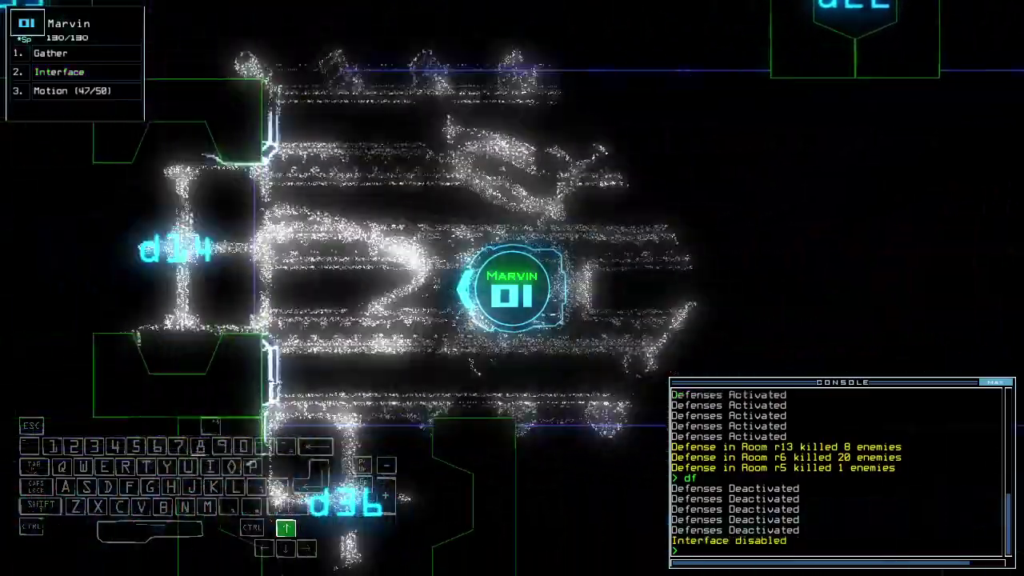
pyautogui.press('space')
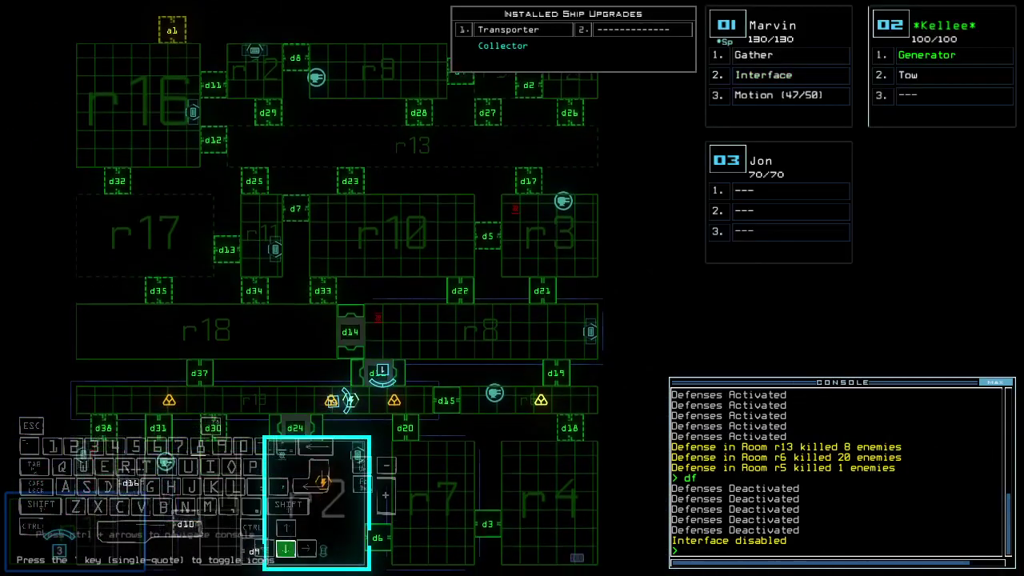
# Switch to Kellee, deactivate the generator and review the ship map.
pyautogui.press('2')
pyautogui.press('Down')
pyautogui.press('Left')
pyautogui.press('space')
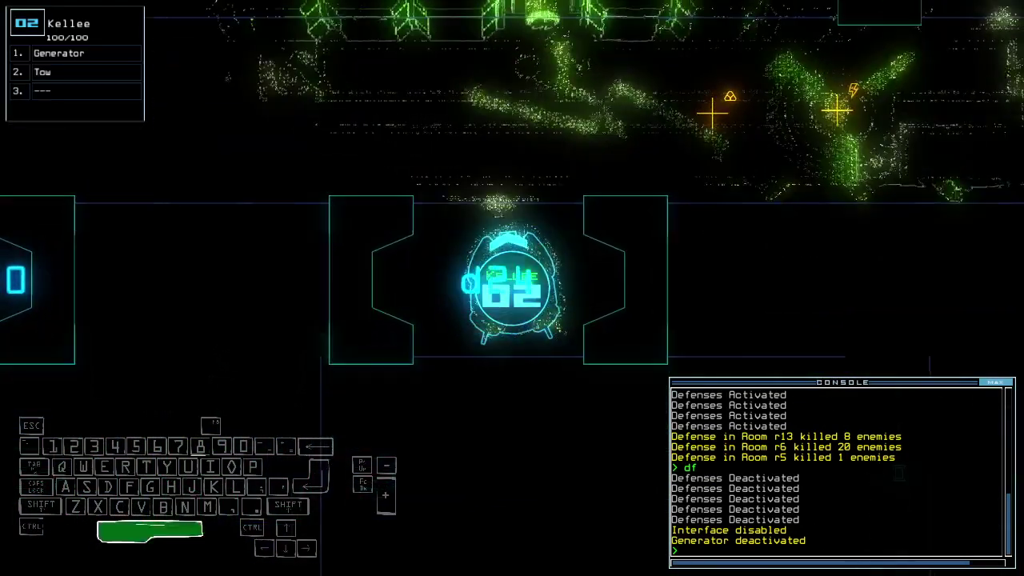
pyautogui.press('space')
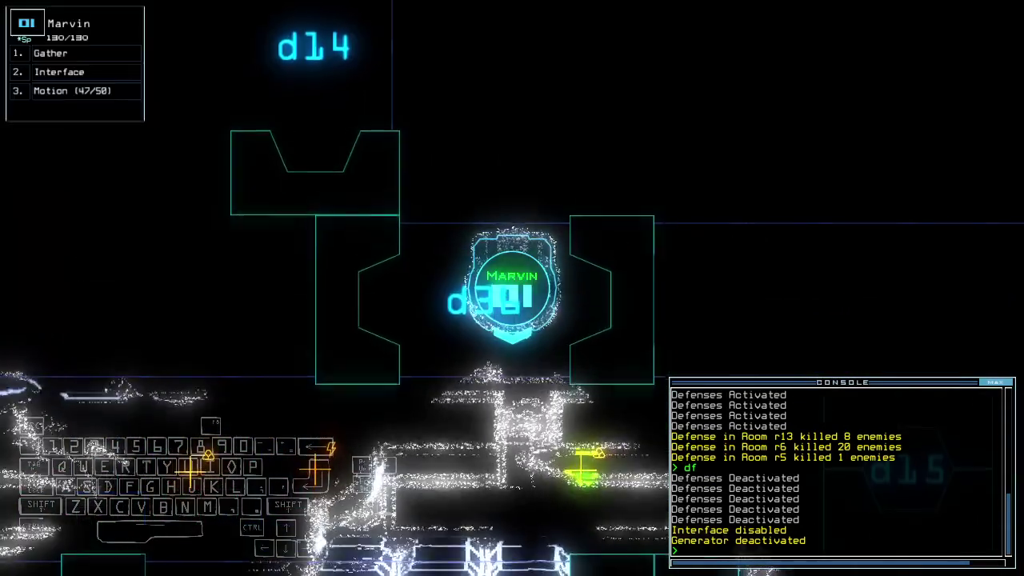
pyautogui.press('space')
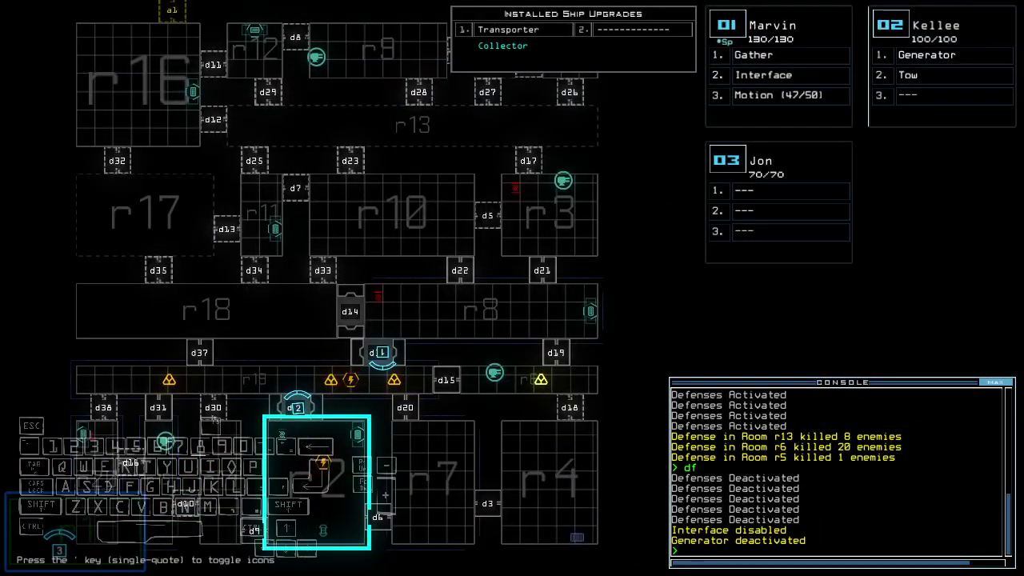
pyautogui.write('1g')
# Collect scrap with Marvin while manoeuvring back and forth.
pyautogui.press('Return')
pyautogui.press('Down')
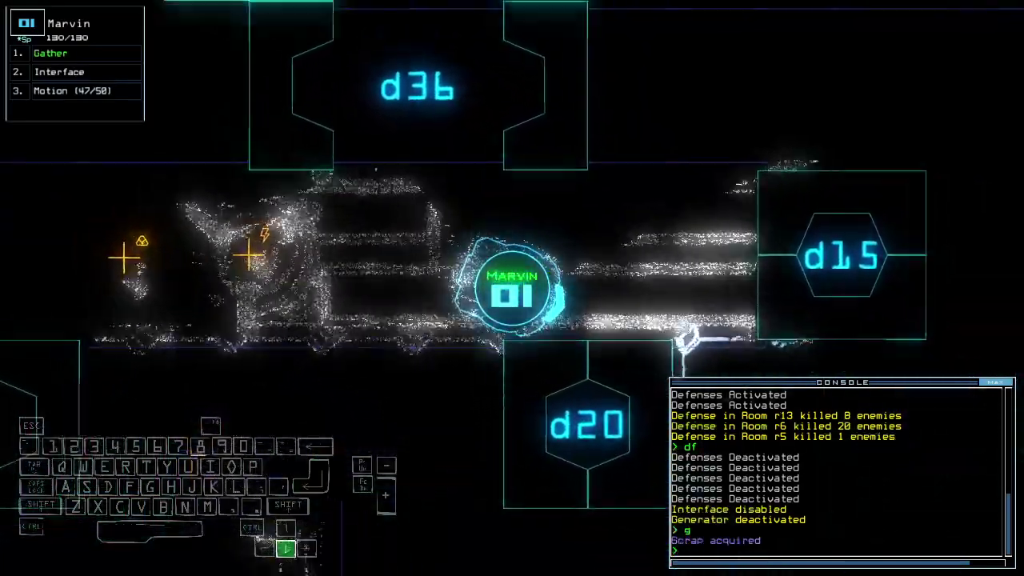
pyautogui.press('Down')
pyautogui.write('g')
pyautogui.press('Return')
pyautogui.press('Up')
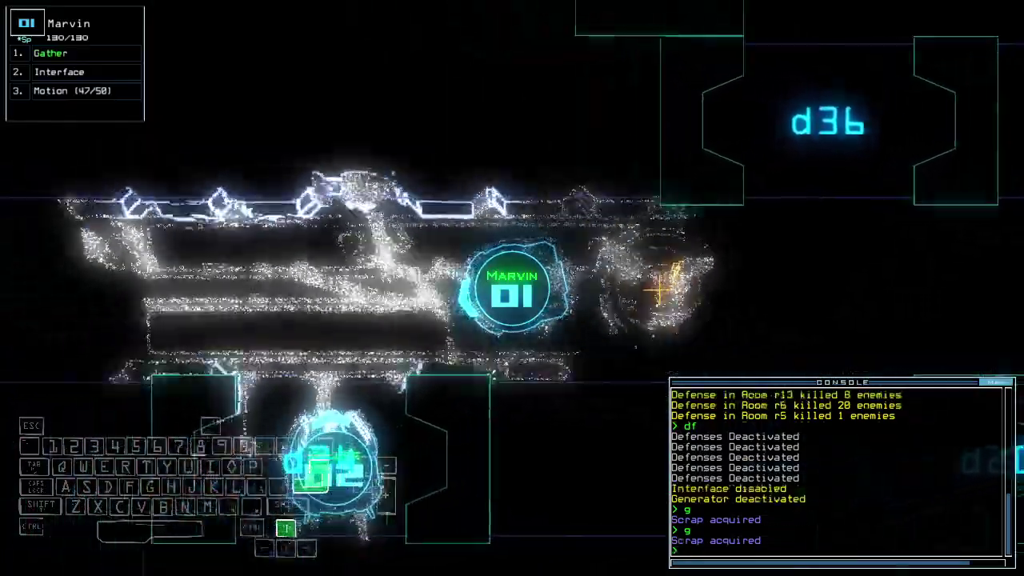
pyautogui.press('Up')
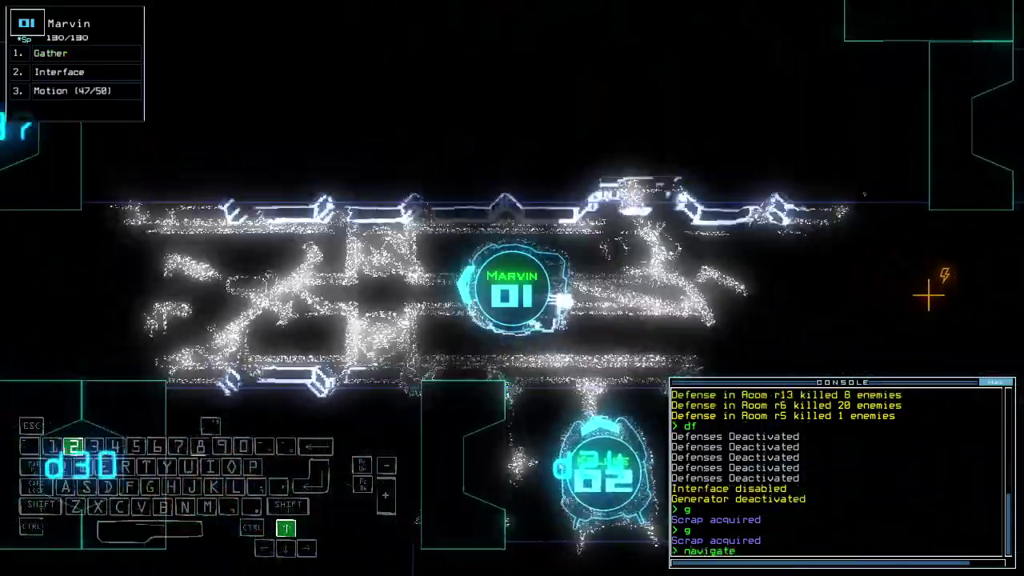
pyautogui.write('2')
# Bring Kellee to Marvin's room and reactivate its generator, gathering more scrap.
pyautogui.press('Return')
pyautogui.write('generator 2')
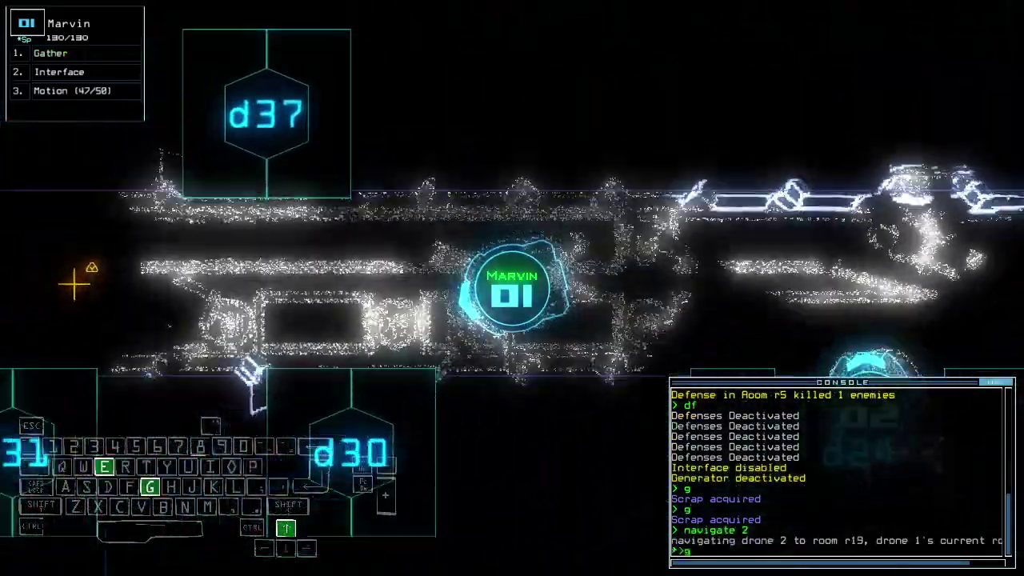
pyautogui.press('Return')
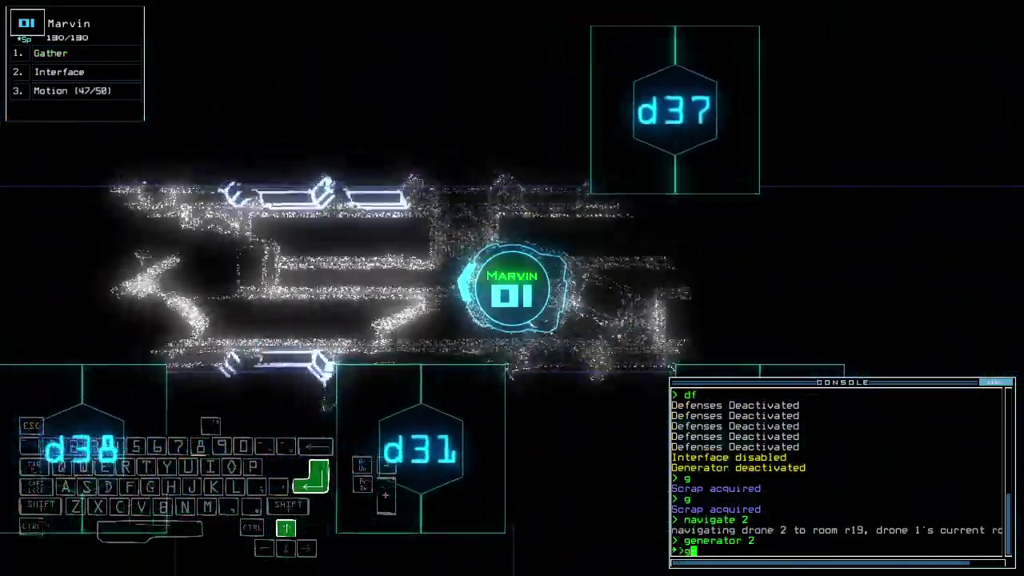
pyautogui.write('g')
pyautogui.press('Return')
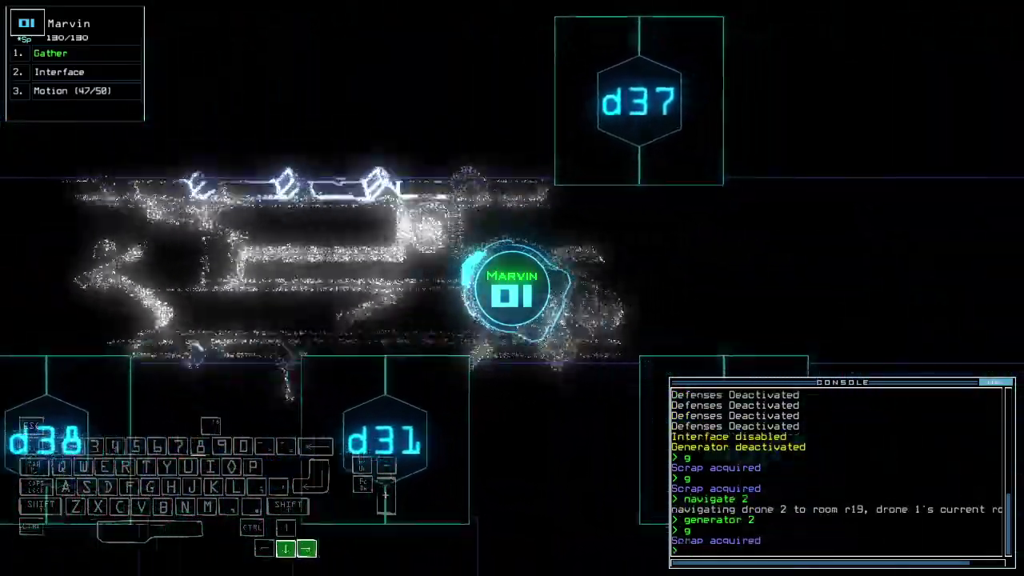
pyautogui.press('Up')
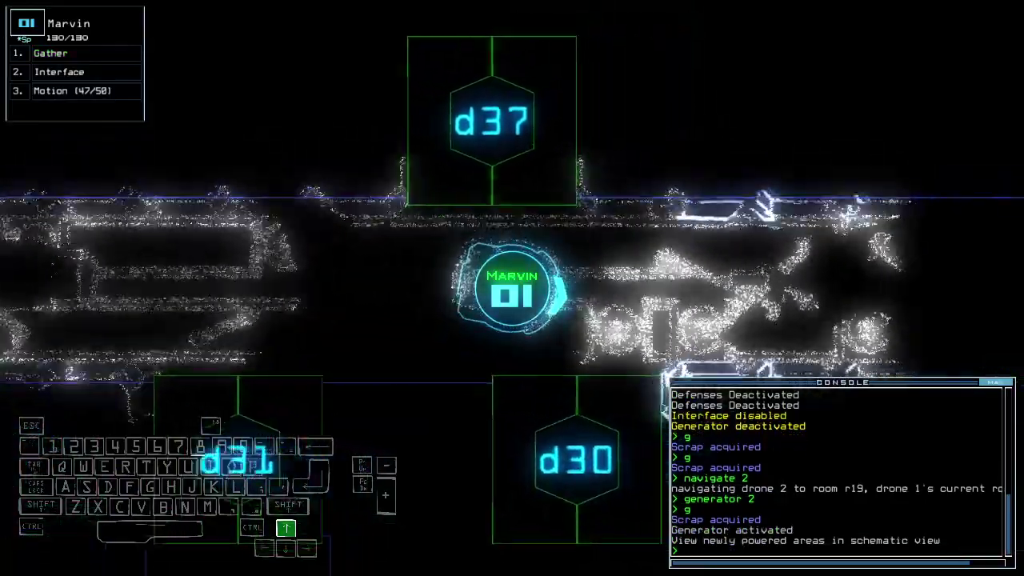
pyautogui.press('Up')
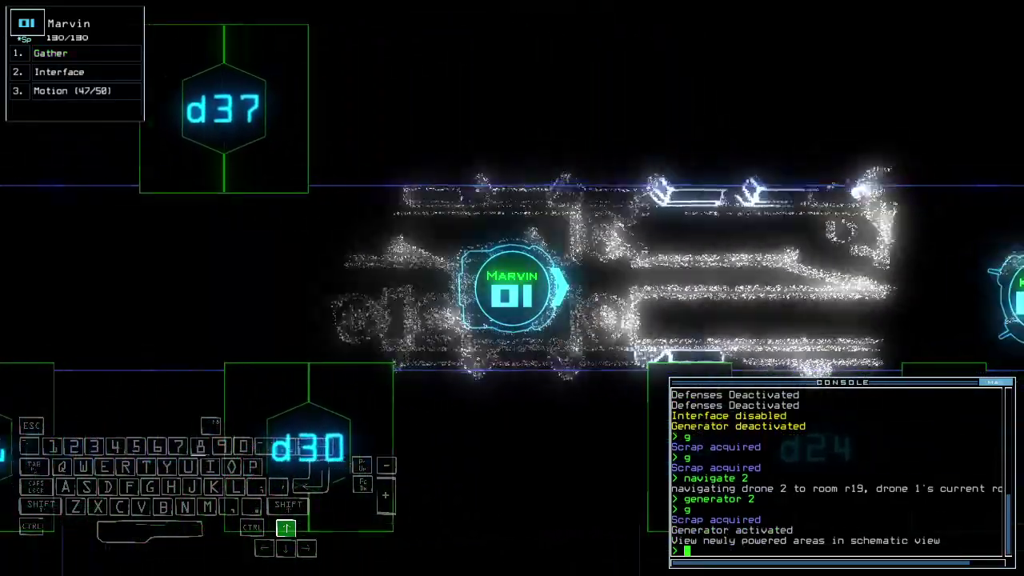
pyautogui.write('2g')
pyautogui.press('Return')
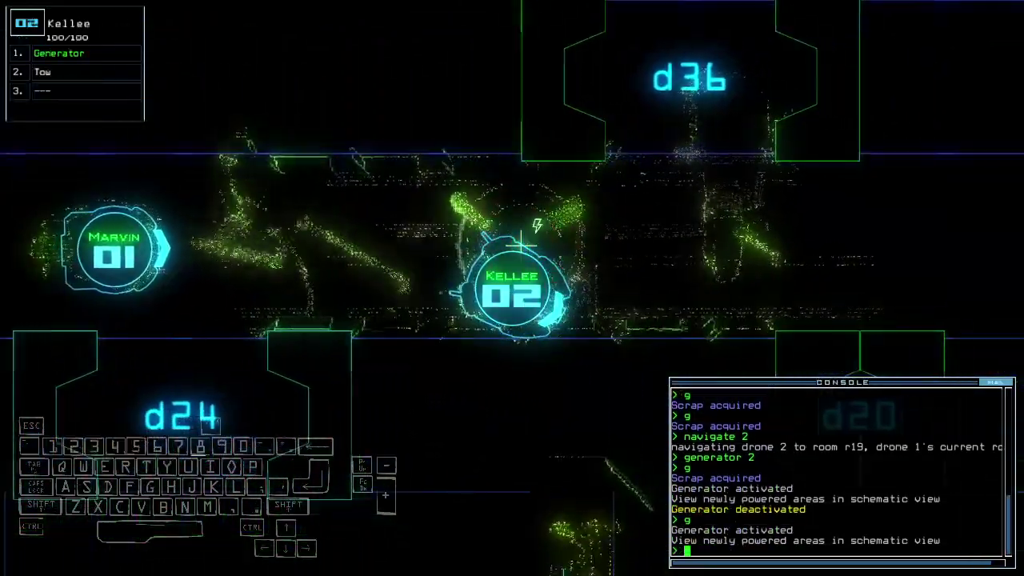
# Drive Marvin through the corridors, turning left then right, checking the schematic.
pyautogui.press('1')
pyautogui.press('Up')
pyautogui.press('Up')
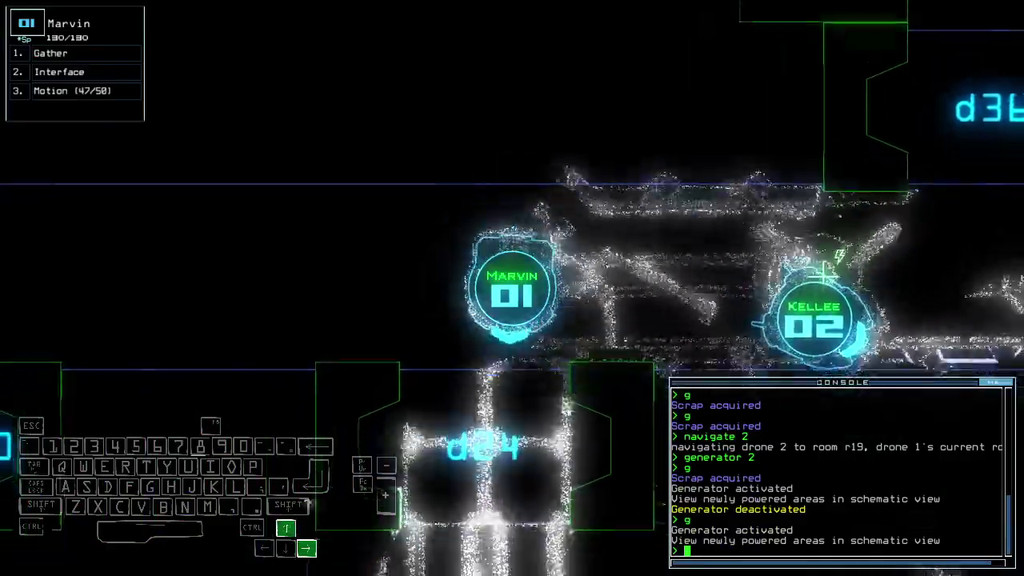
pyautogui.press('Left')
pyautogui.press('Up')
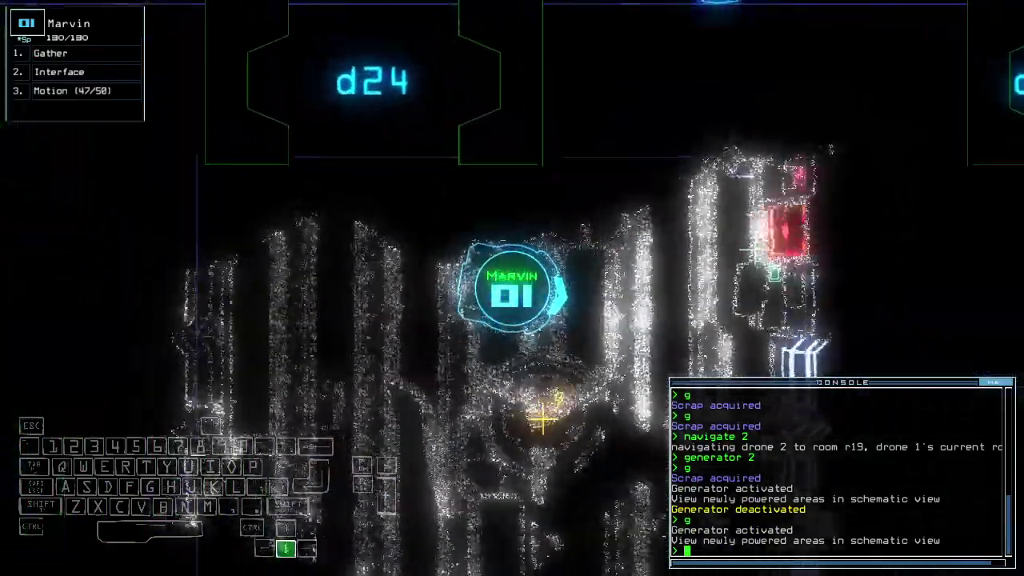
pyautogui.press('Up')
pyautogui.press('Right')
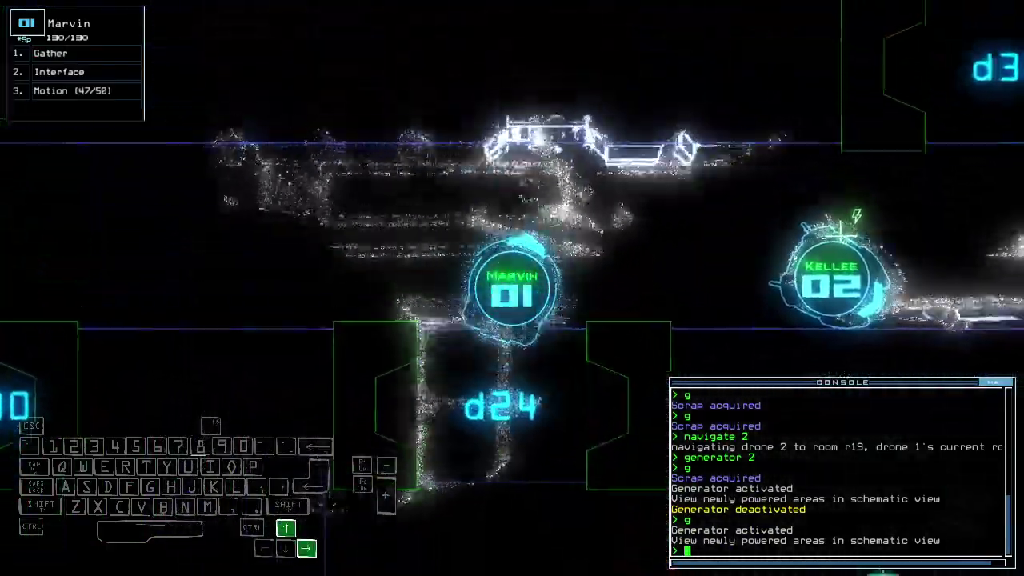
pyautogui.press('Up')
pyautogui.press('Right')
pyautogui.press('Up')
pyautogui.press('Tab')
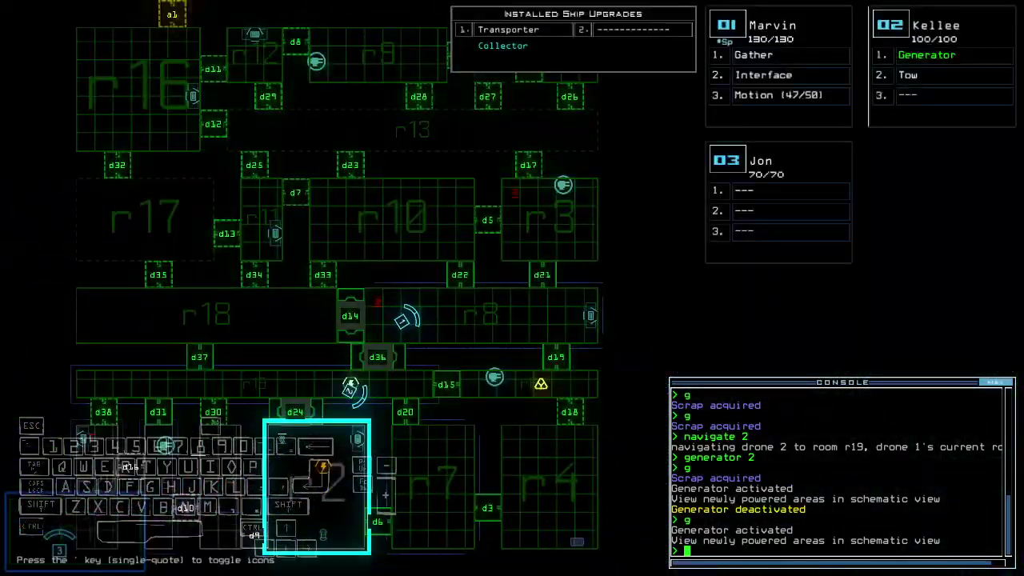
pyautogui.press('Tab')
pyautogui.press('Up')
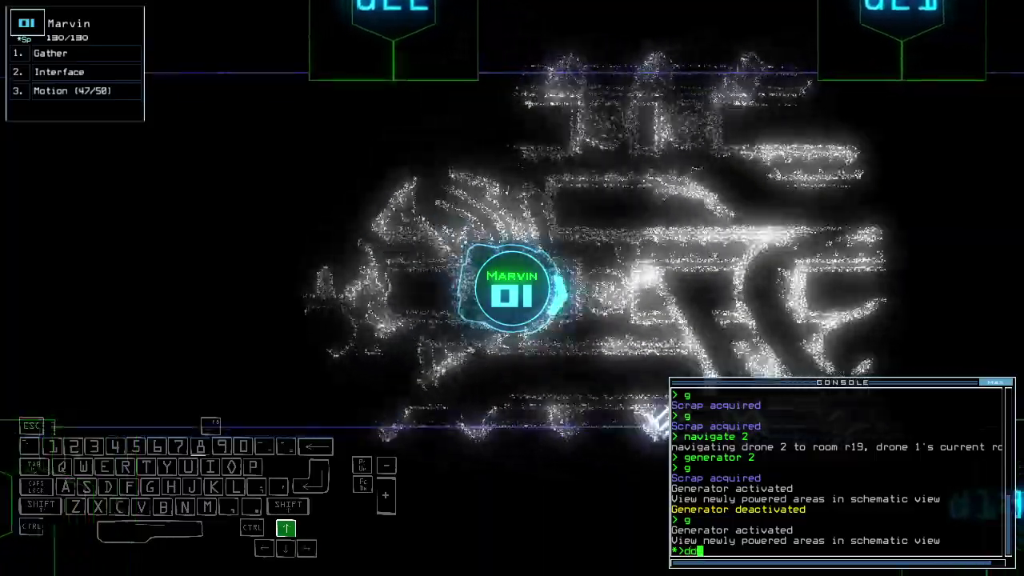
pyautogui.write('t')
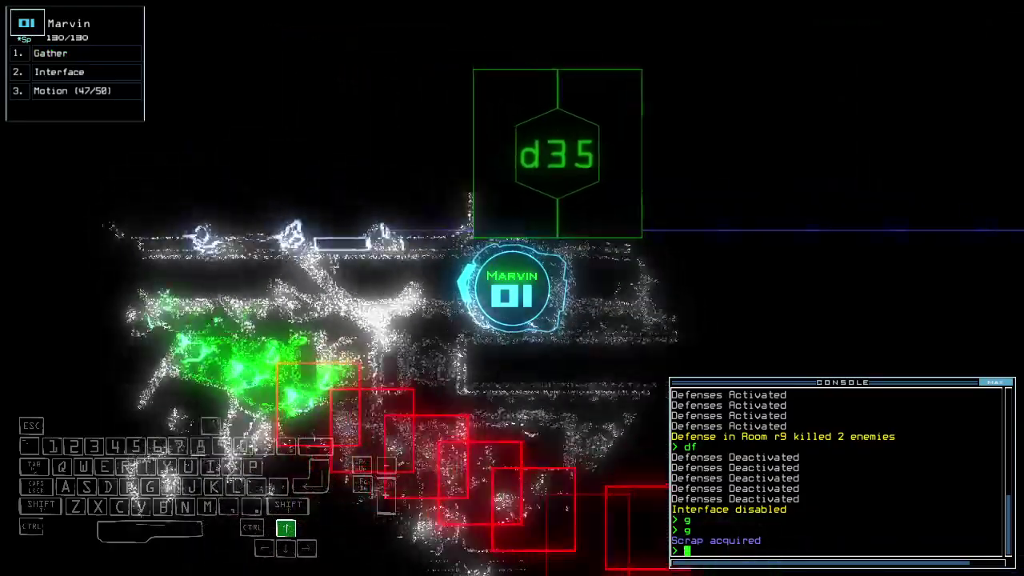
# Check the schematic for r17's motion, then open door d34 for Marvin.
pyautogui.press('space')
pyautogui.write('motion')
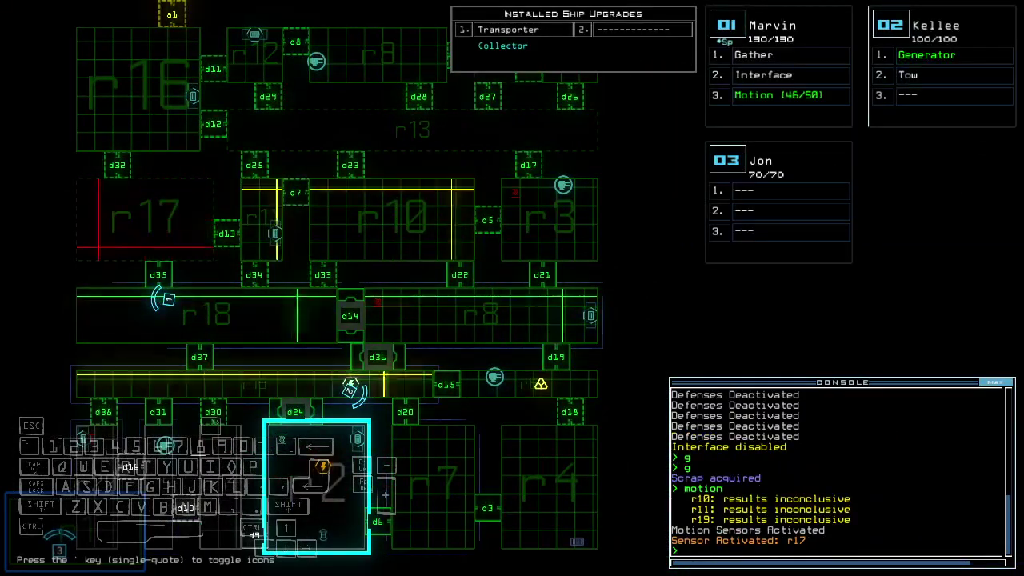
pyautogui.press('space')
pyautogui.press('Right')
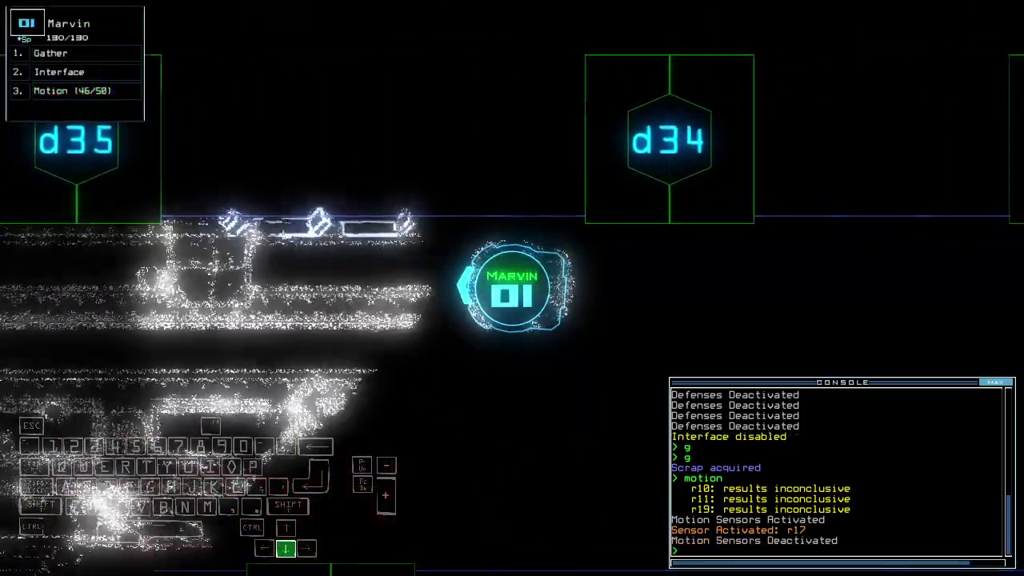
pyautogui.write('d3')
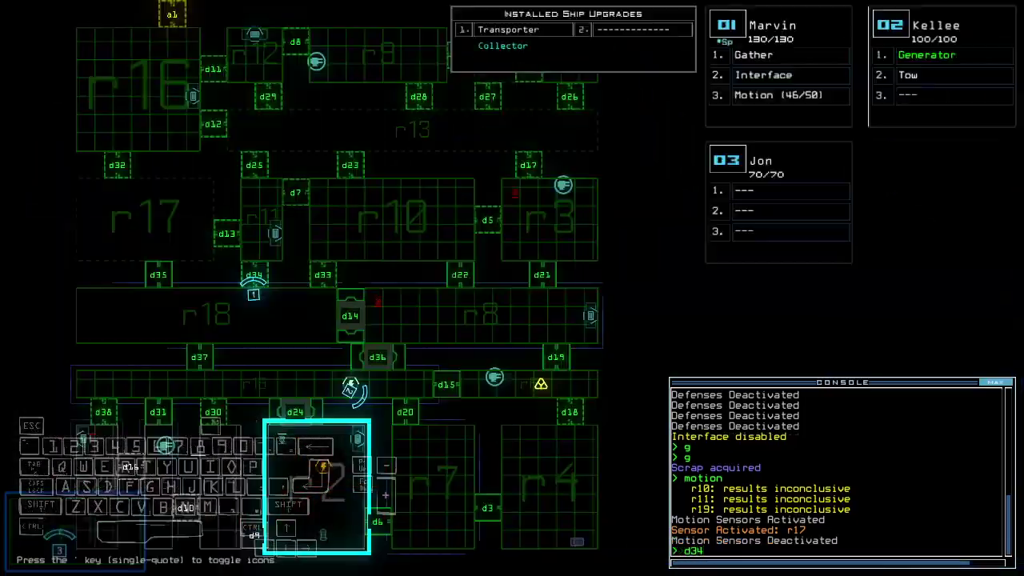
pyautogui.write('4')
pyautogui.press('Return')
pyautogui.write('cc')
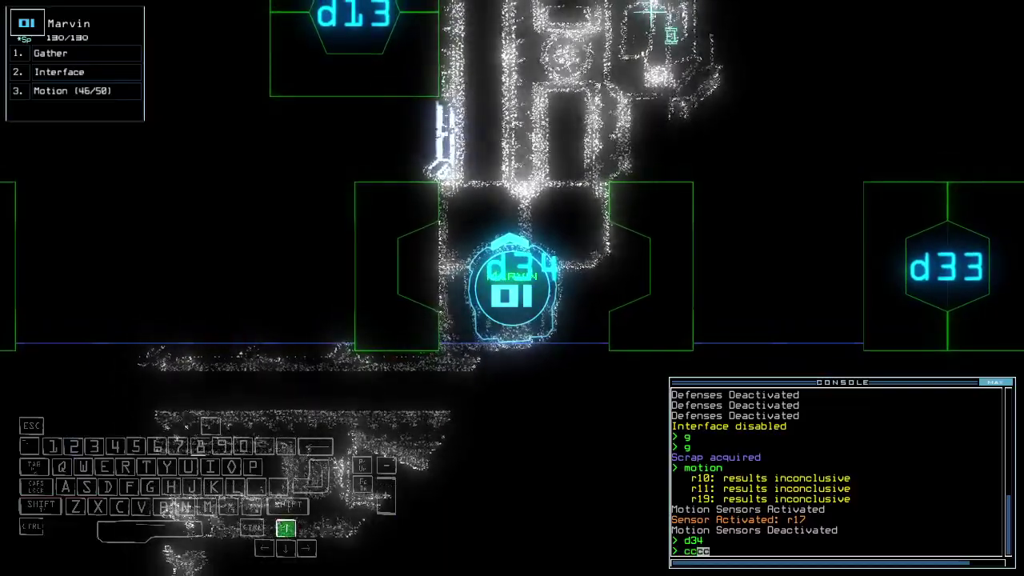
# Seal doors behind Marvin, pass through d13 and close it behind.
pyautogui.press('Return')
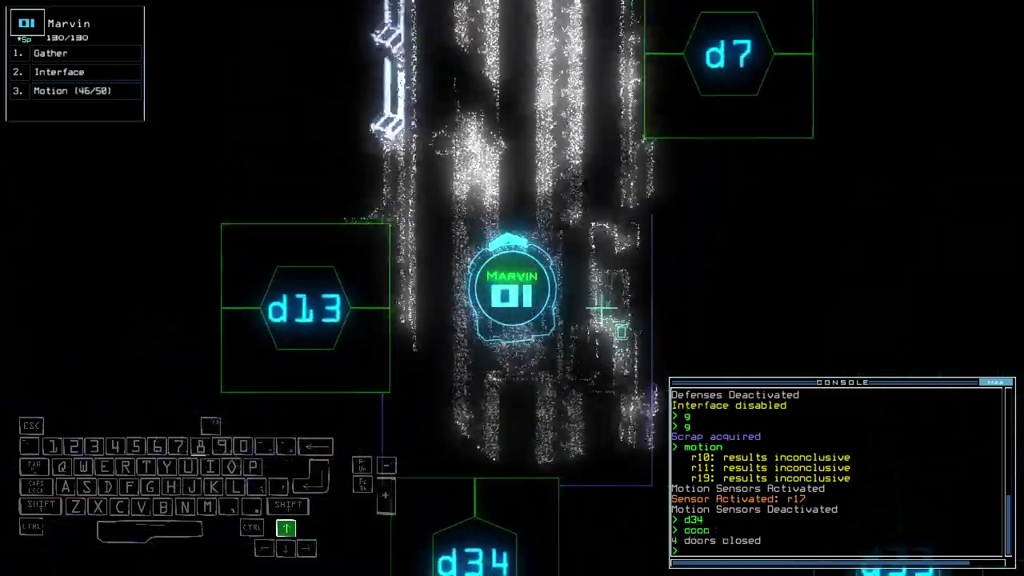
pyautogui.write('d13')
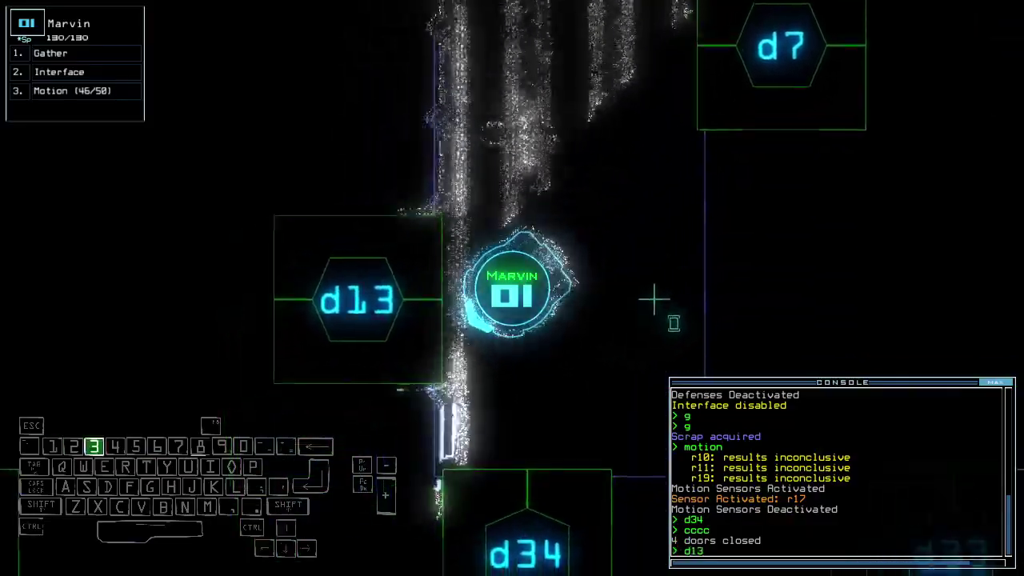
pyautogui.press('Return')
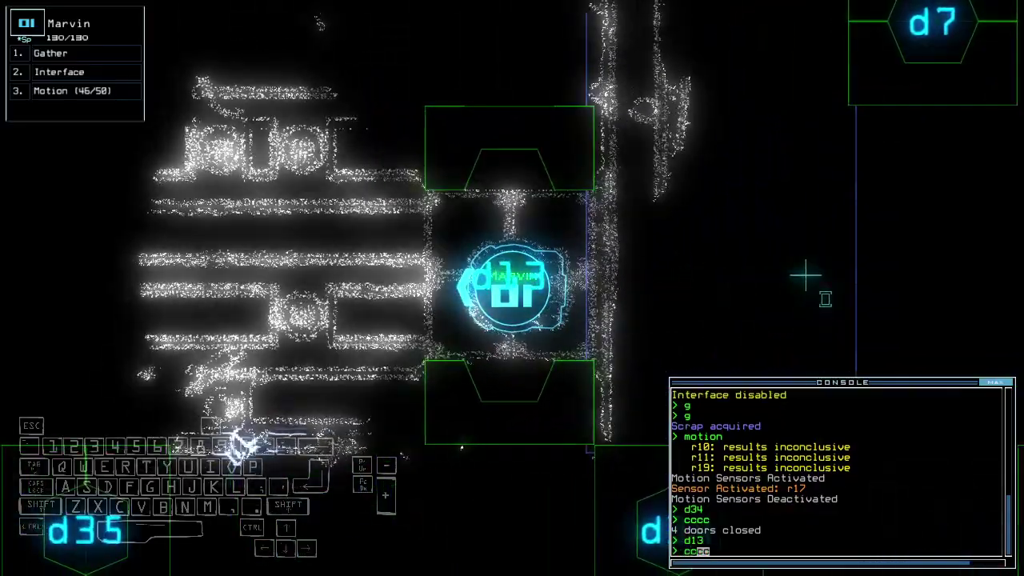
pyautogui.write('cc')
pyautogui.press('Return')
pyautogui.write('f')
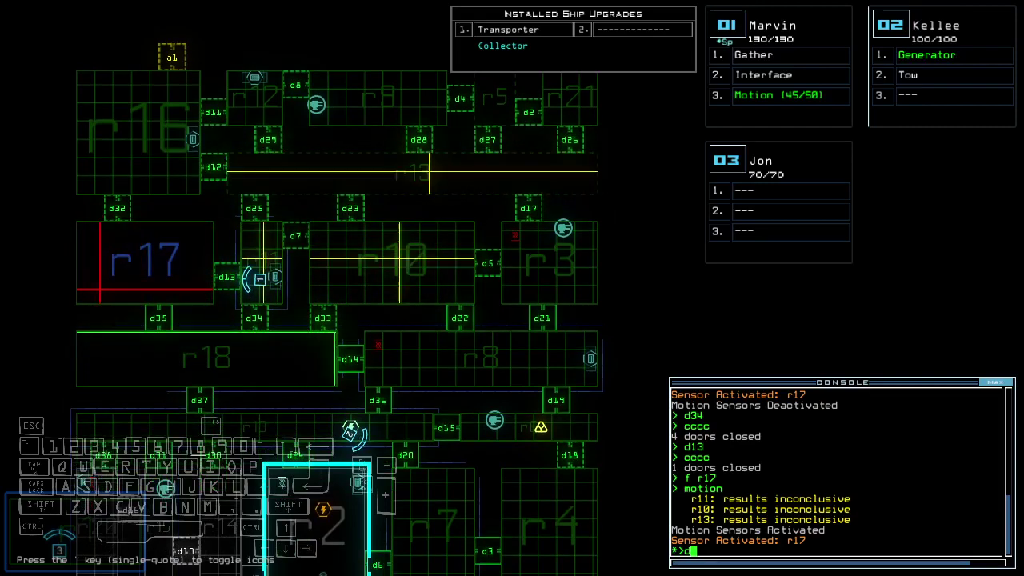
# Return through d34 and d14 to r8, closing each door behind.
pyautogui.press('Return')
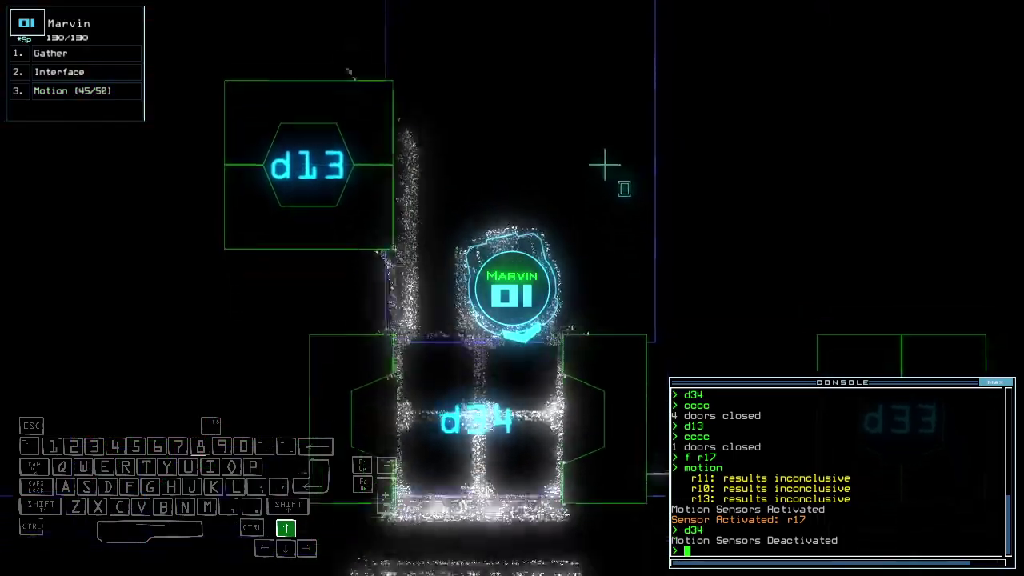
pyautogui.write('cccc')
pyautogui.press('Return')
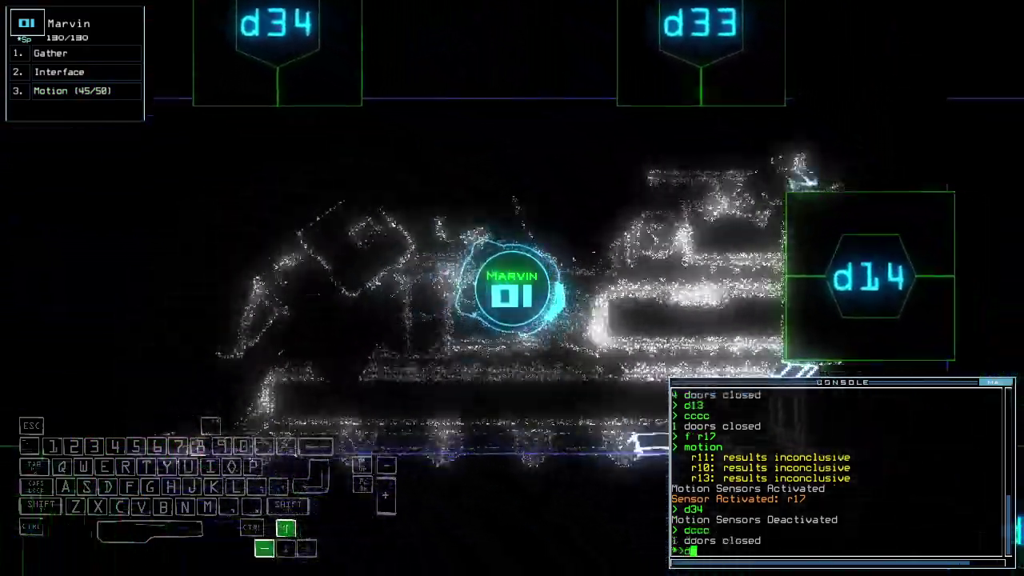
pyautogui.write('d14')
pyautogui.press('Return')
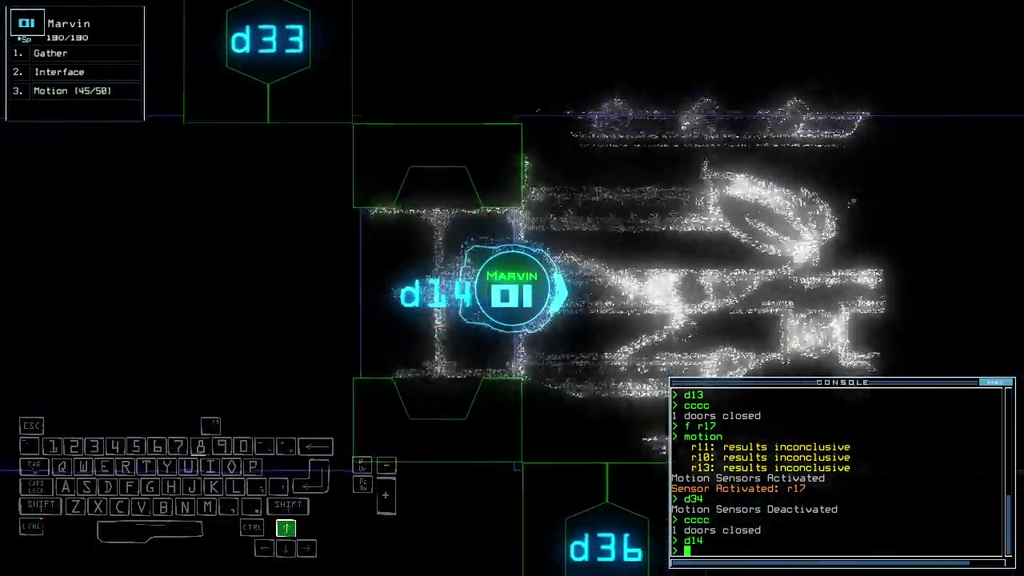
pyautogui.write('cccc')
pyautogui.press('Return')
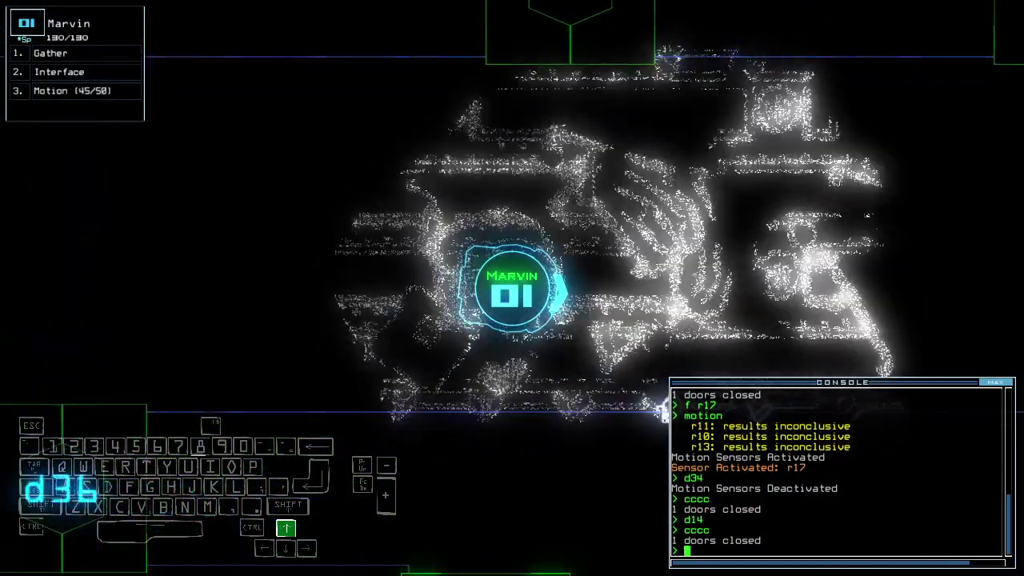
pyautogui.press('space')
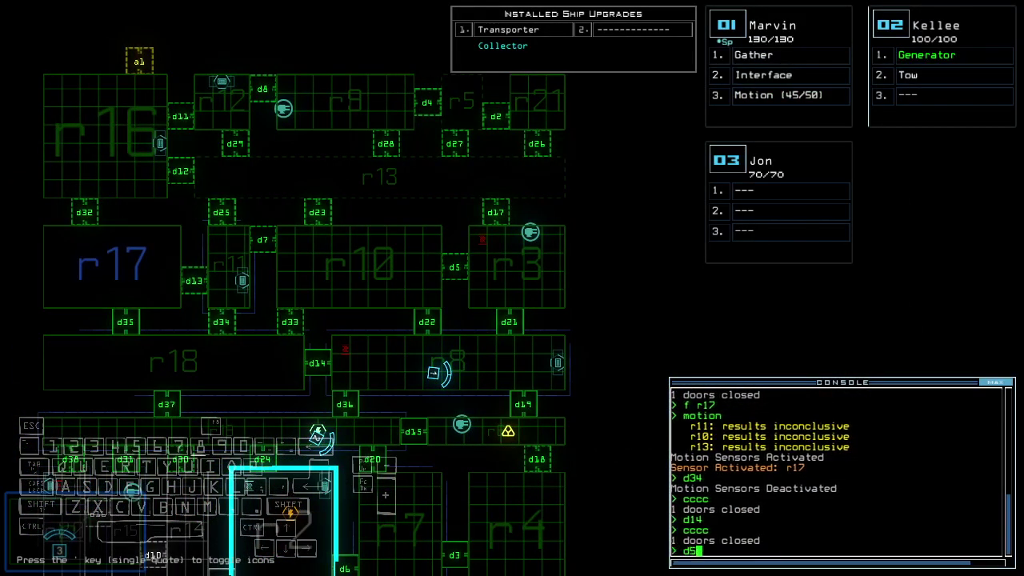
pyautogui.write('d19')
# Send Marvin through door d19 and gather the scrap there.
pyautogui.press('Return')
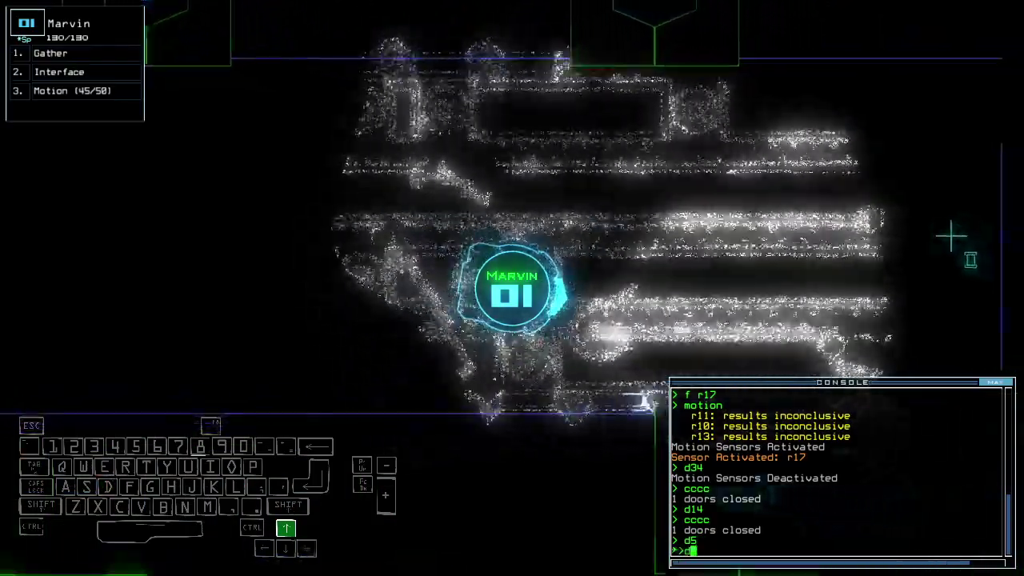
pyautogui.write('19')
pyautogui.press('space')
pyautogui.press('space')
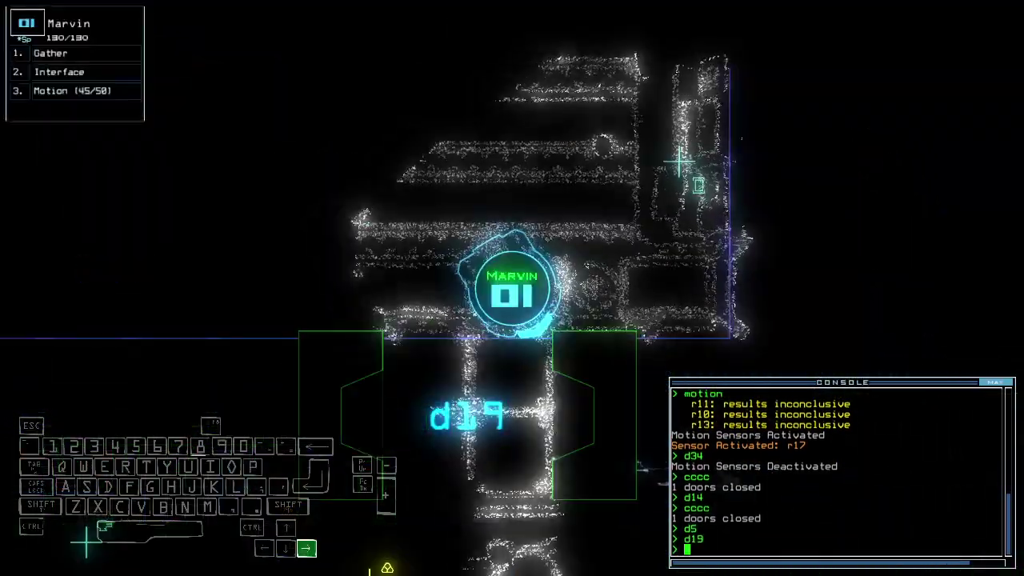
pyautogui.write('g')
pyautogui.press('Return')
pyautogui.press('space')
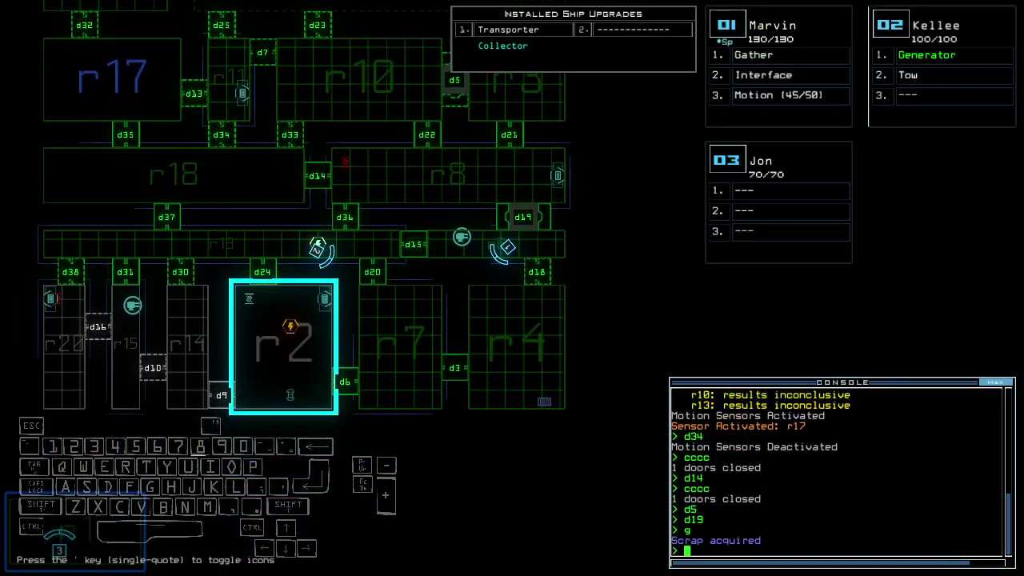
# Run a motion scan and survey the full ship schematic.
pyautogui.press('space')
pyautogui.write('motion')
pyautogui.press('Return')
pyautogui.press('space')
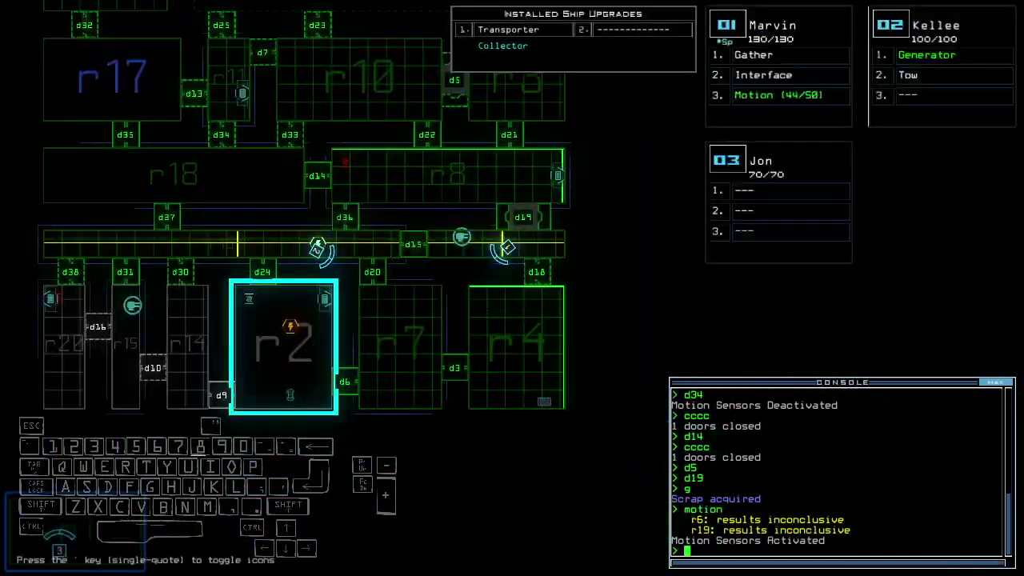
pyautogui.press('space')
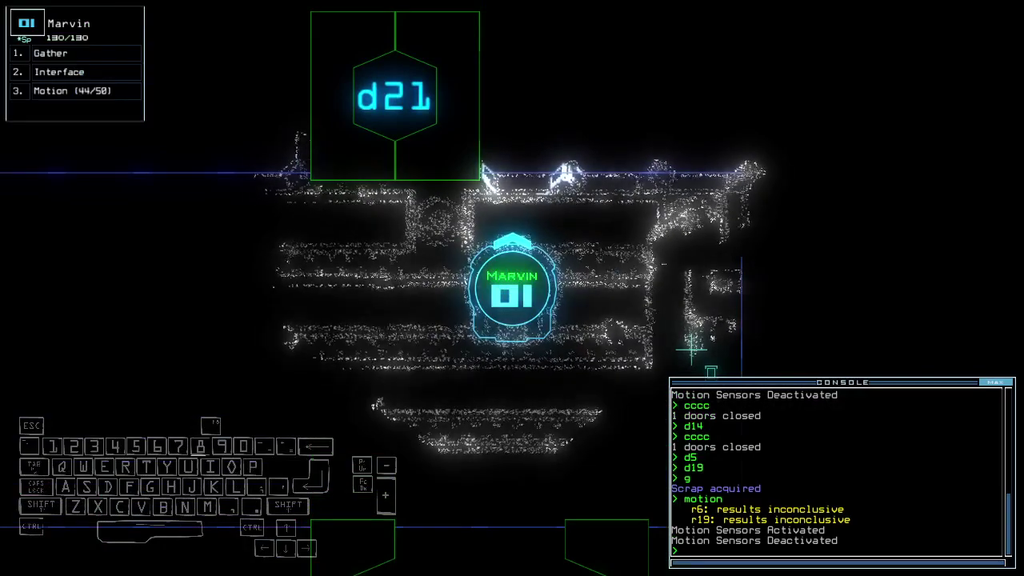
pyautogui.press('space')
pyautogui.press('Down')
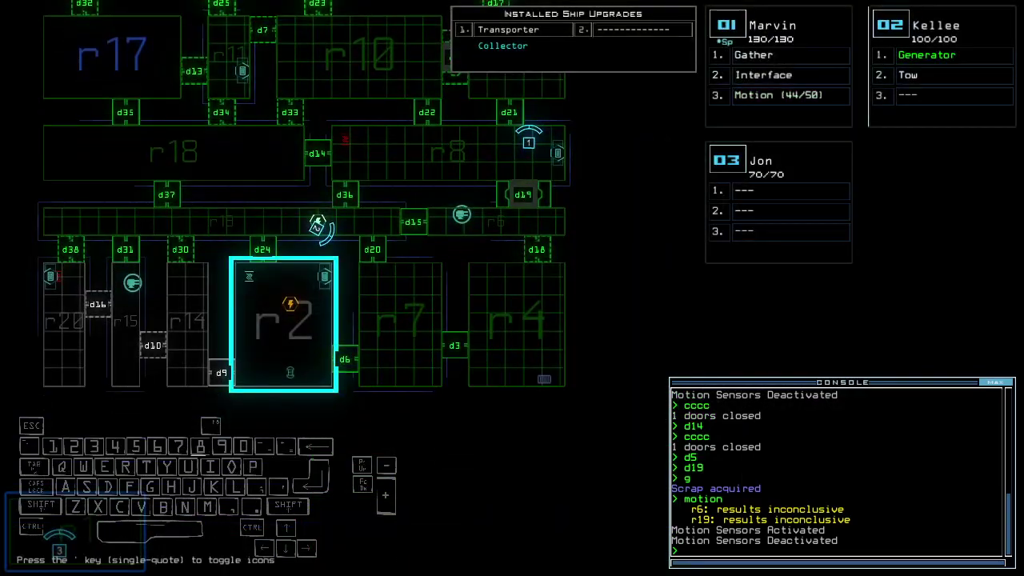
pyautogui.press('Up')
pyautogui.press('space')
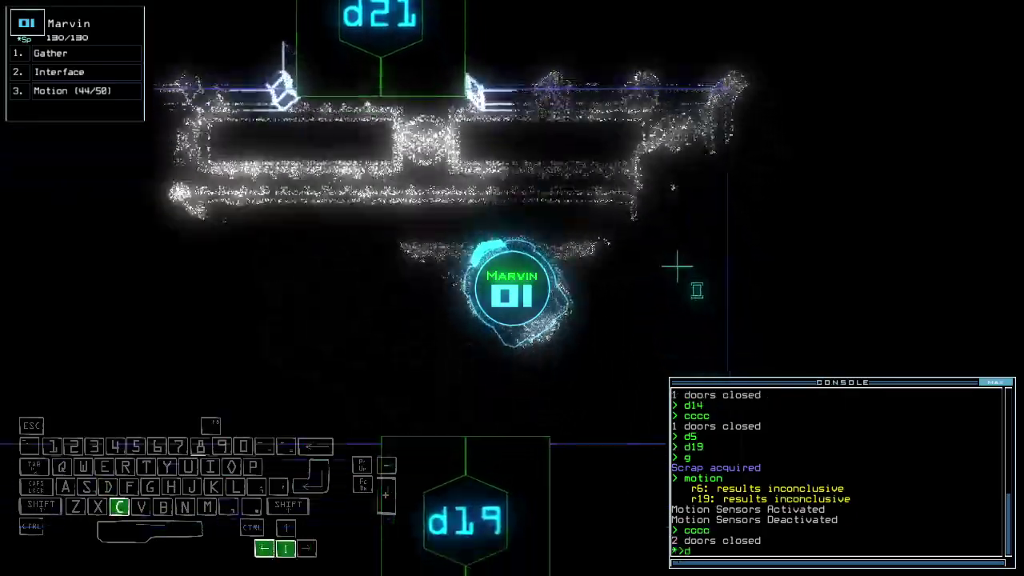
# Fire room defenses via Marvin's interface to kill 20 enemies in r3, then open d21.
pyautogui.press('2')
pyautogui.press('Up')
pyautogui.write('2d21')
pyautogui.press('Return')
pyautogui.press('space')
# Open door d36 and follow Kellee through it on the schematic.
pyautogui.press('Down')
pyautogui.press('space')
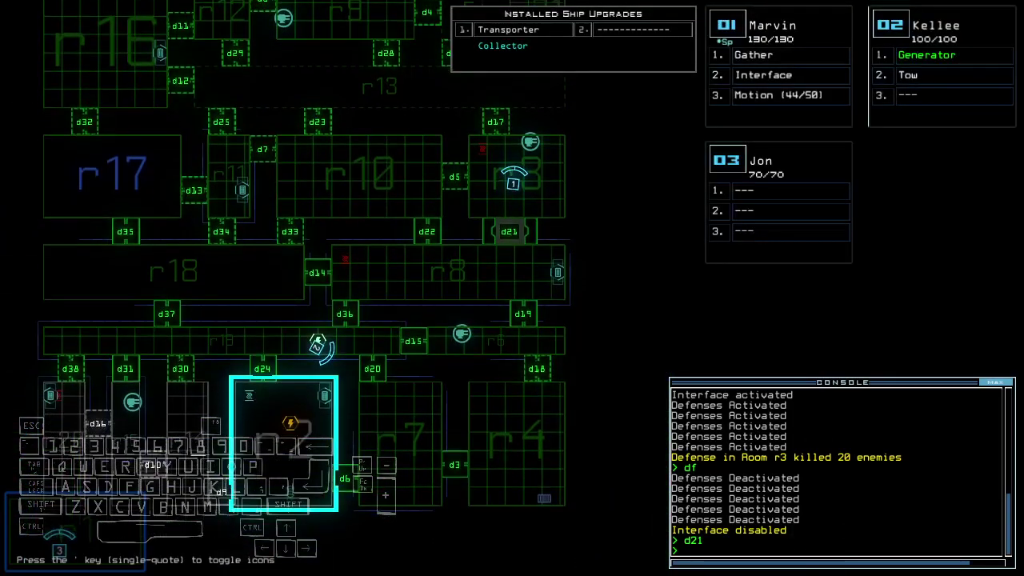
pyautogui.write('d36')
pyautogui.press('Return')
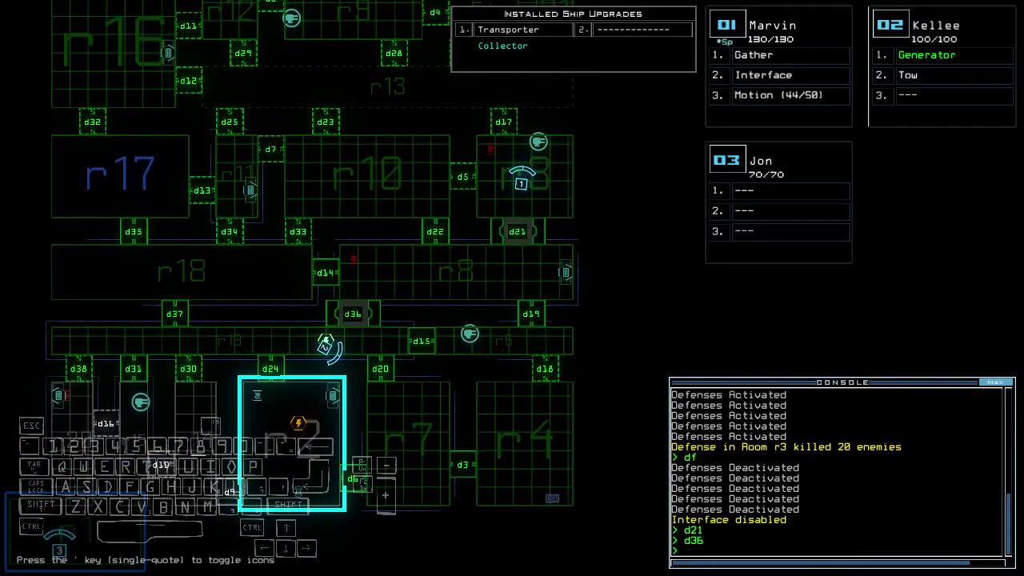
pyautogui.press('space')
pyautogui.press('Up')
pyautogui.press('Up')
pyautogui.press('Up')
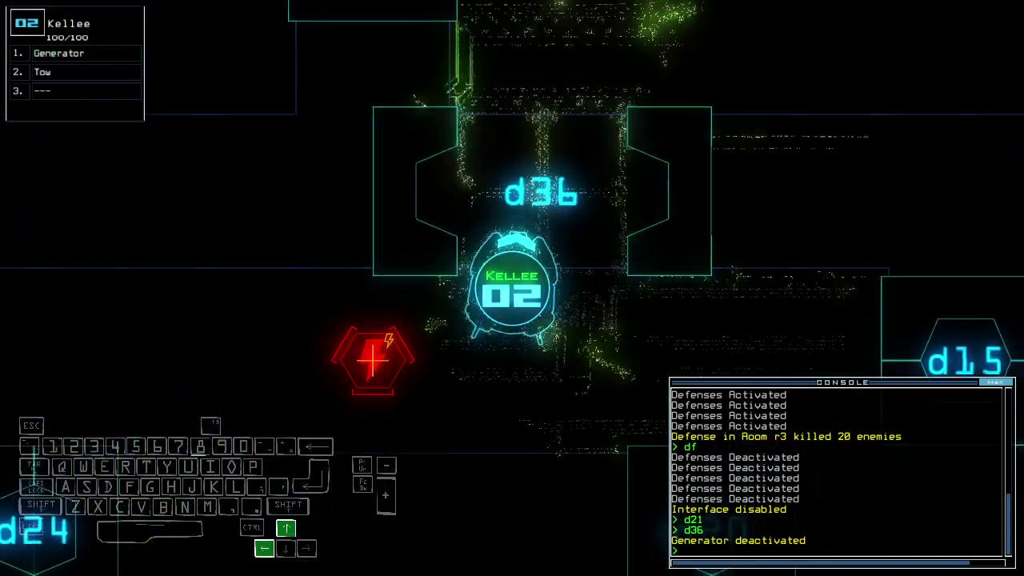
pyautogui.press('space')
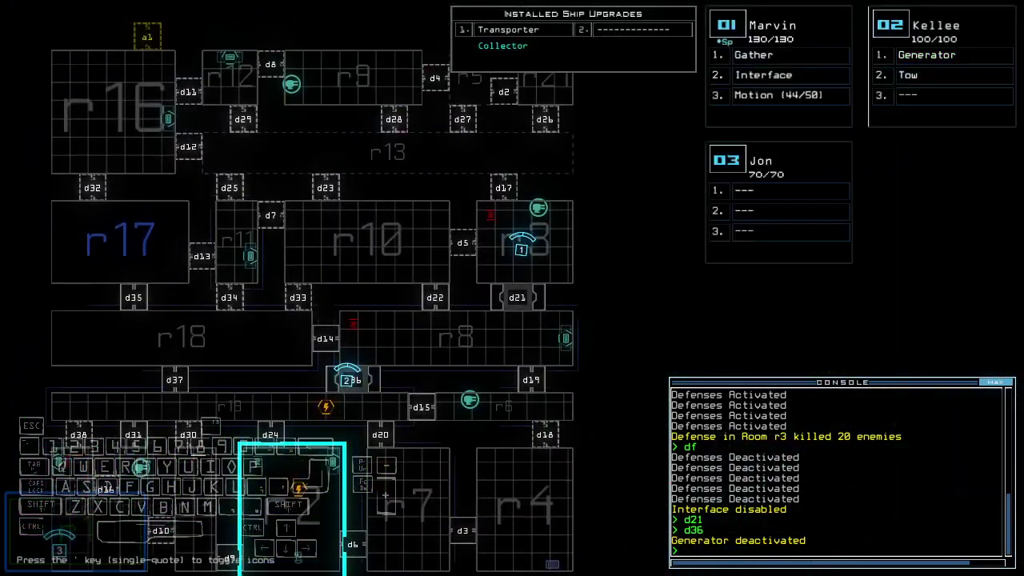
pyautogui.press('Up')
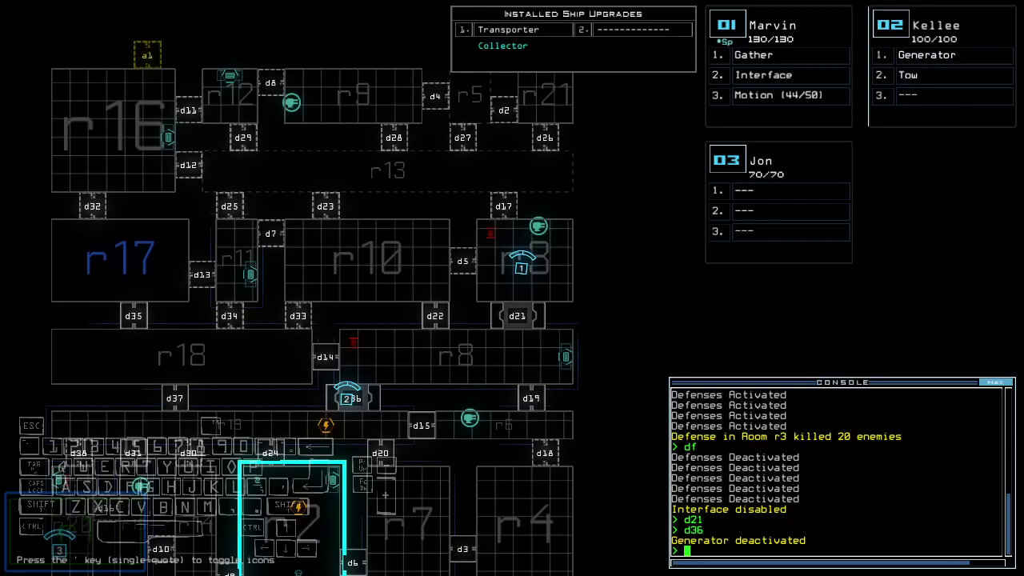
pyautogui.press('space')
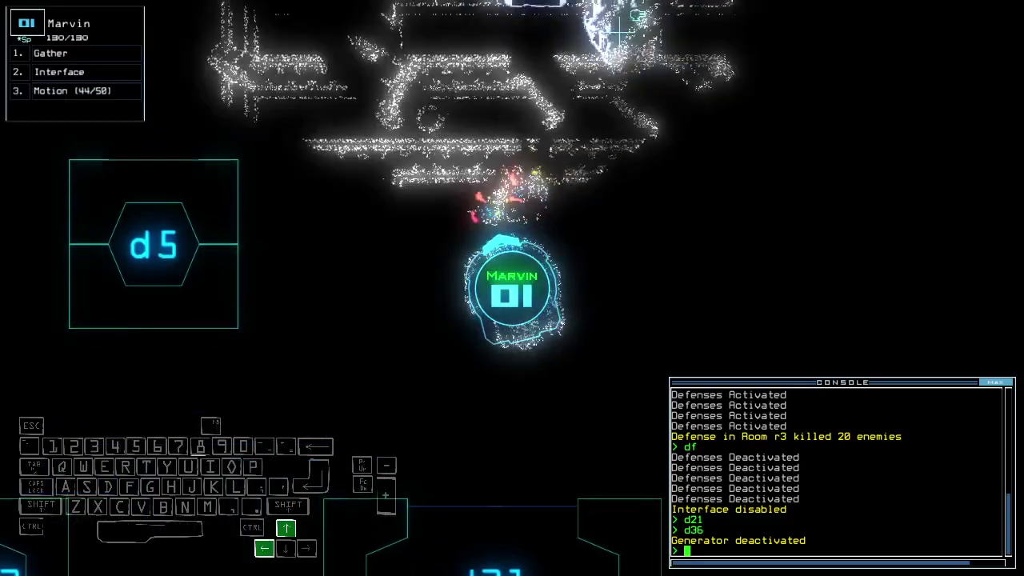
# Restart the generator with Kellee, then return control to Marvin.
pyautogui.press('Up')
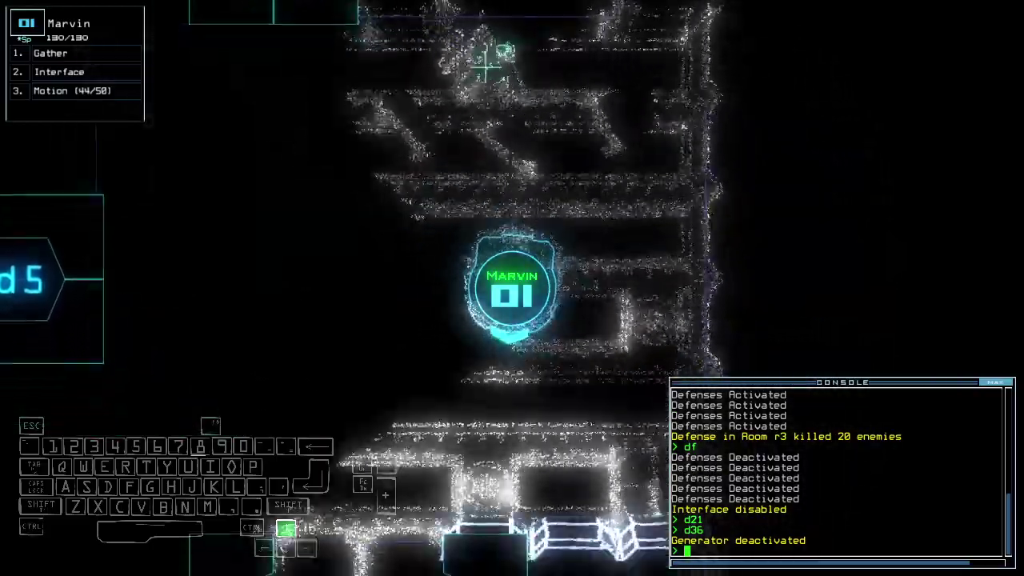
pyautogui.write('2')
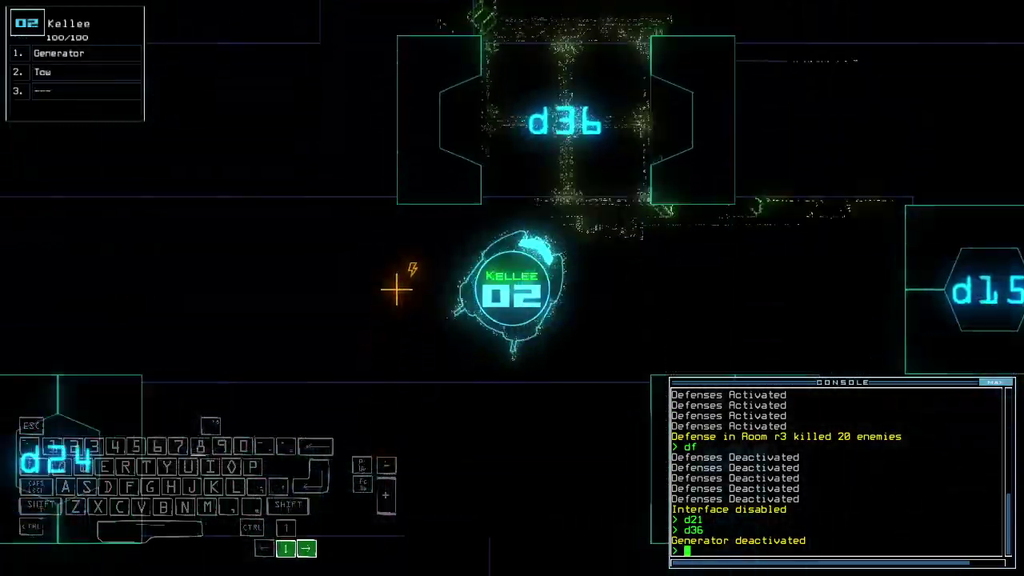
pyautogui.write('g')
pyautogui.press('Return')
pyautogui.press('1')
pyautogui.press('Down')
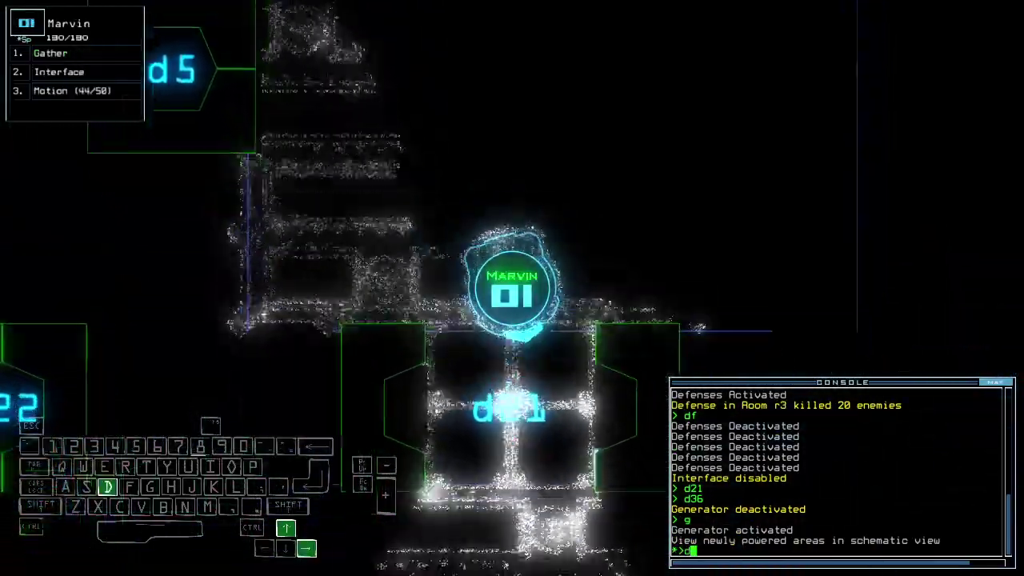
pyautogui.write('dct')
# Run 'defense' from Marvin's terminal to kill the r9 enemy, then shut defenses off.
pyautogui.press('Return')
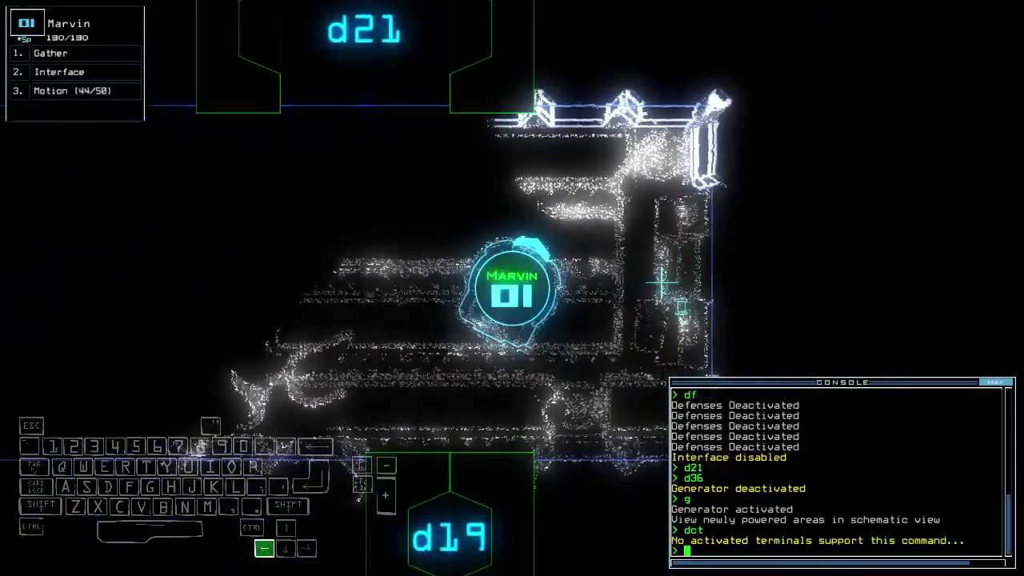
pyautogui.write('dc')
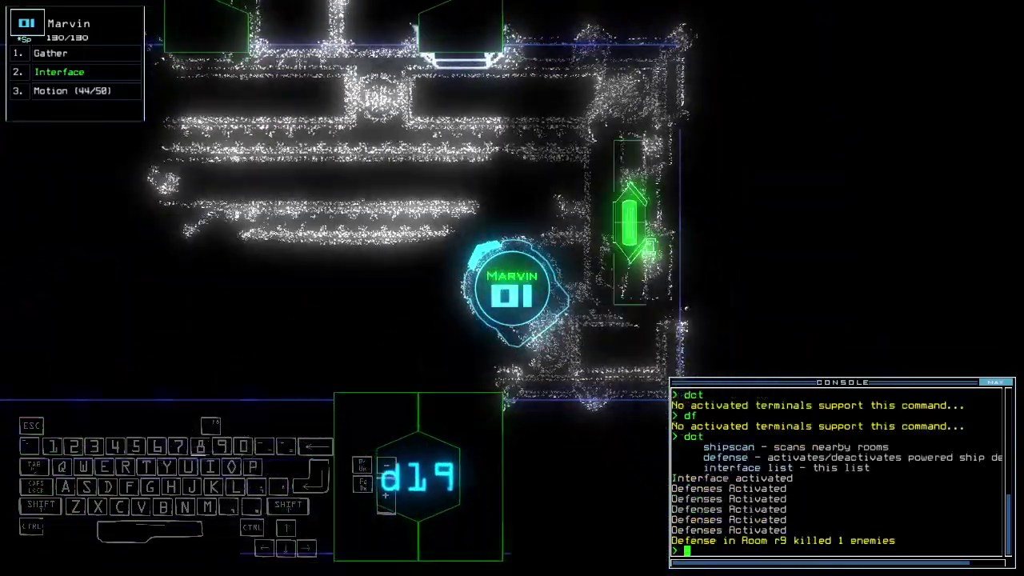
pyautogui.press('Tab')
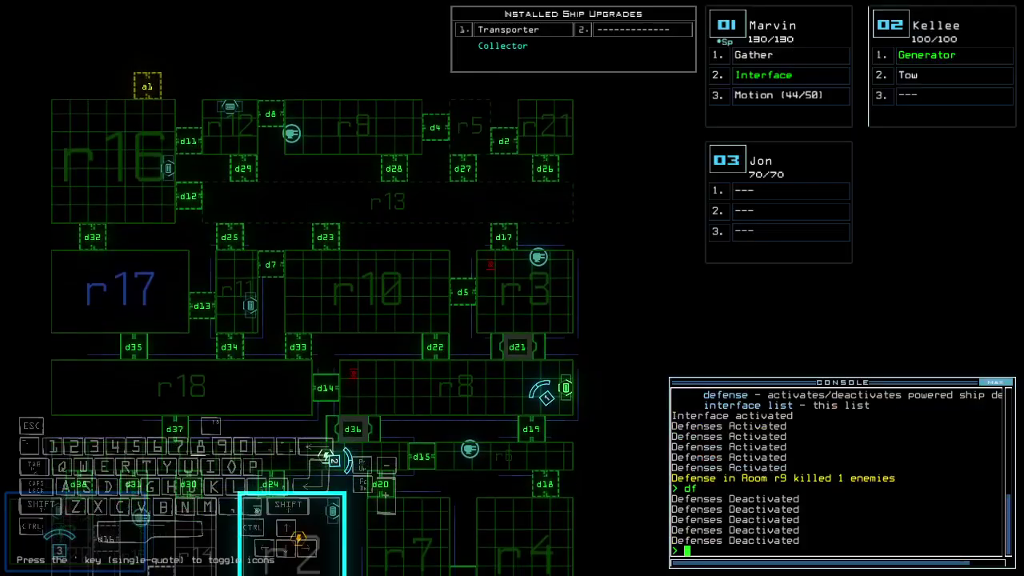
pyautogui.press('Tab')
pyautogui.press('Up')
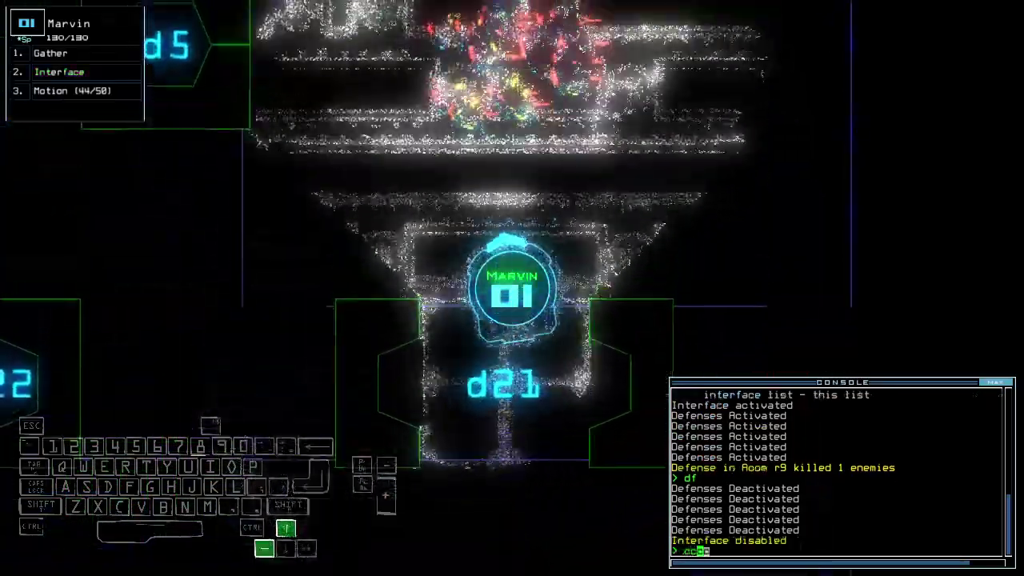
# Close the nearby doors and drive Marvin through door d5.
pyautogui.press('Return')
pyautogui.write('d5')
pyautogui.press('Return')
pyautogui.press('Tab')
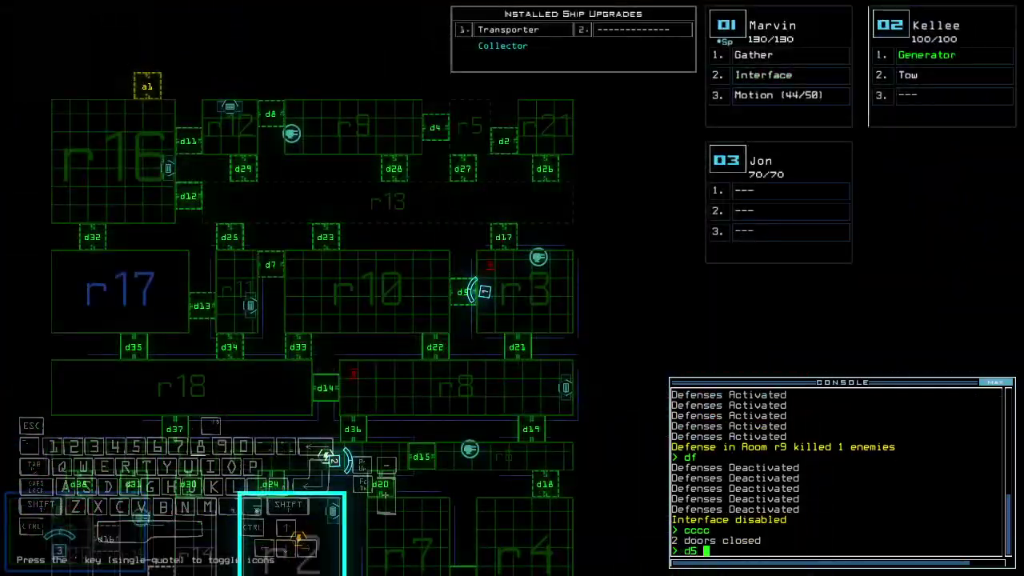
pyautogui.press('Tab')
pyautogui.press('Up')
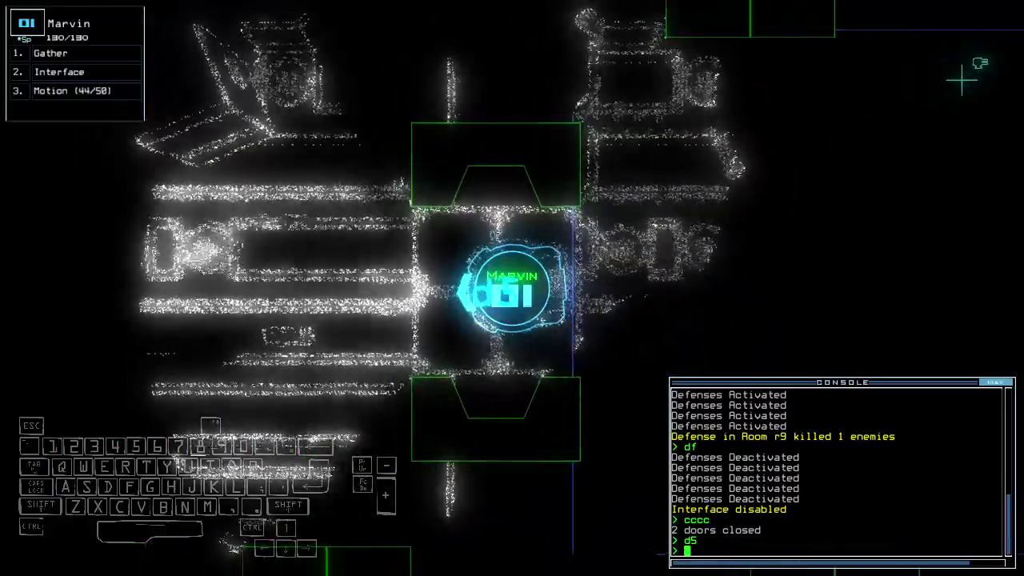
pyautogui.write('cccc')
# Seal the door behind Marvin and drive him through door d23.
pyautogui.press('Return')
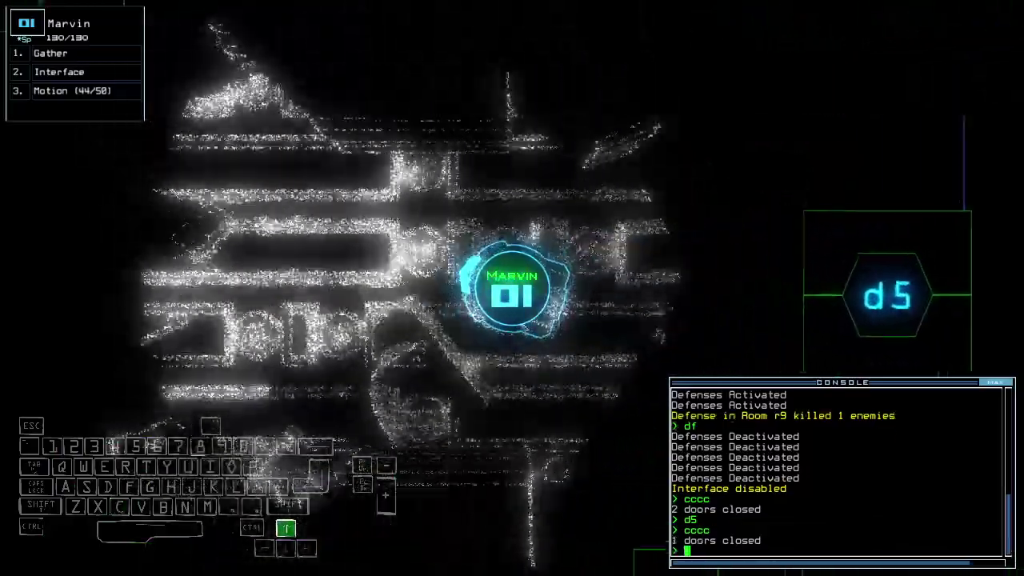
pyautogui.write('d23')
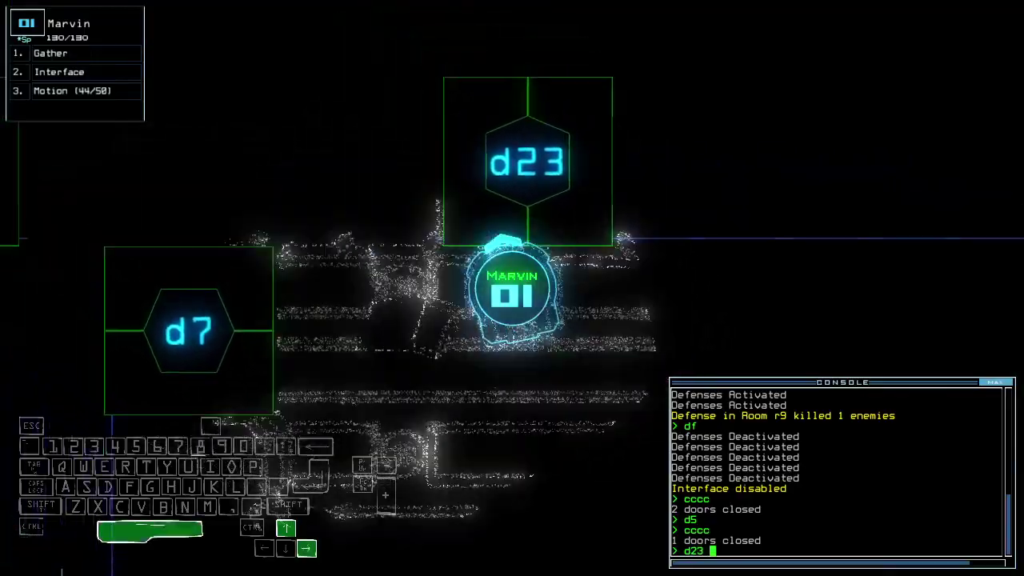
pyautogui.press('Return')
pyautogui.press('Tab')
pyautogui.press('Tab')
pyautogui.press('Up')
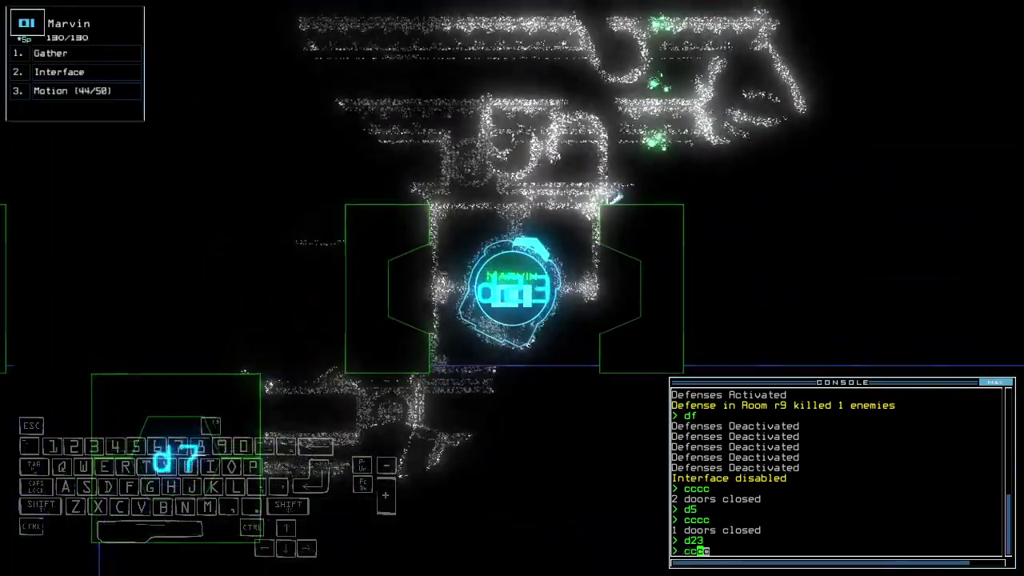
pyautogui.press('Tab')
pyautogui.press('Tab')
pyautogui.write('g')
# Gather scrap in r13 and steer Marvin across the room toward d28.
pyautogui.press('Return')
pyautogui.press('Up')
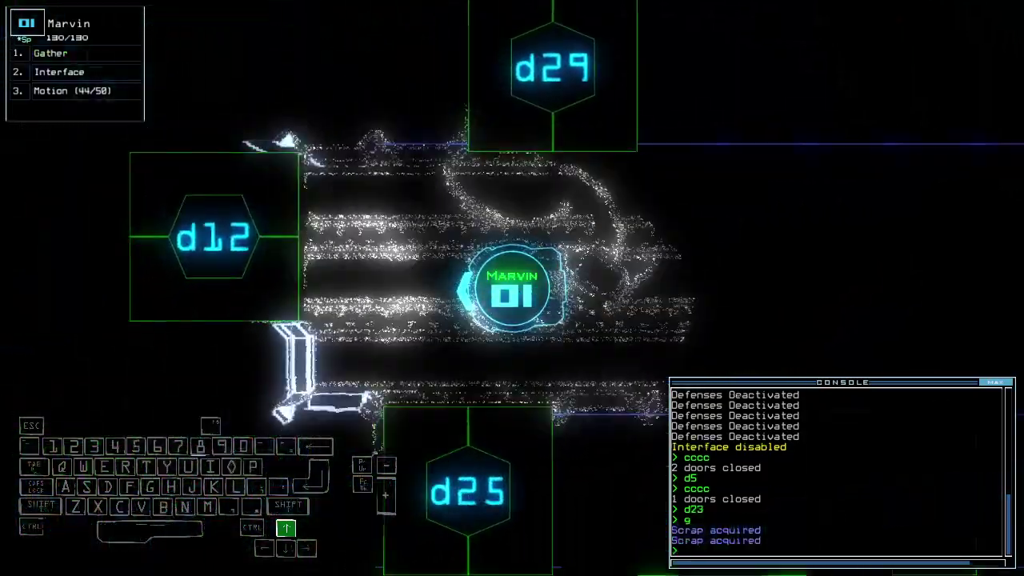
pyautogui.press('Left')
pyautogui.press('Up')
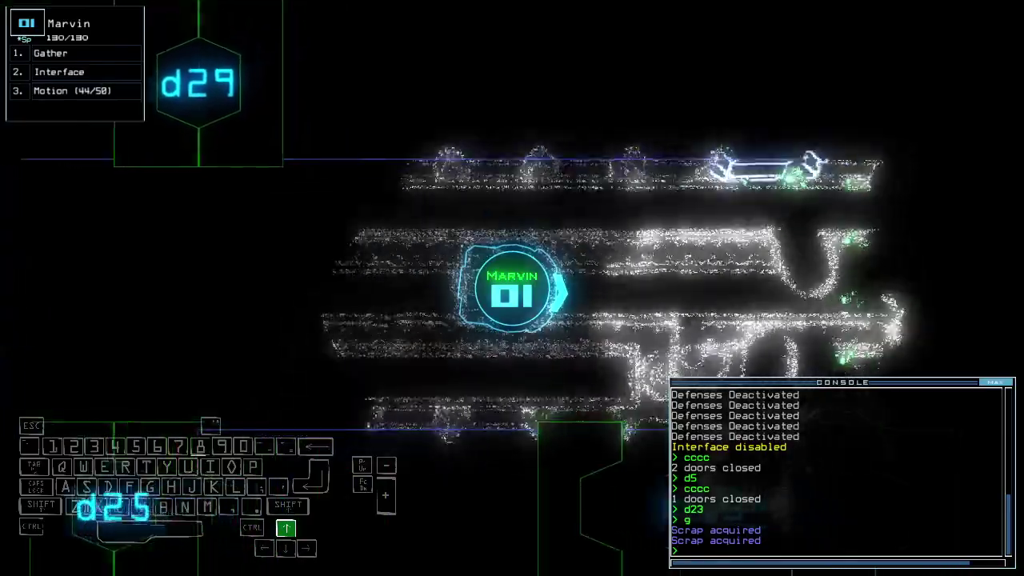
pyautogui.press('Up')
pyautogui.press('Right')
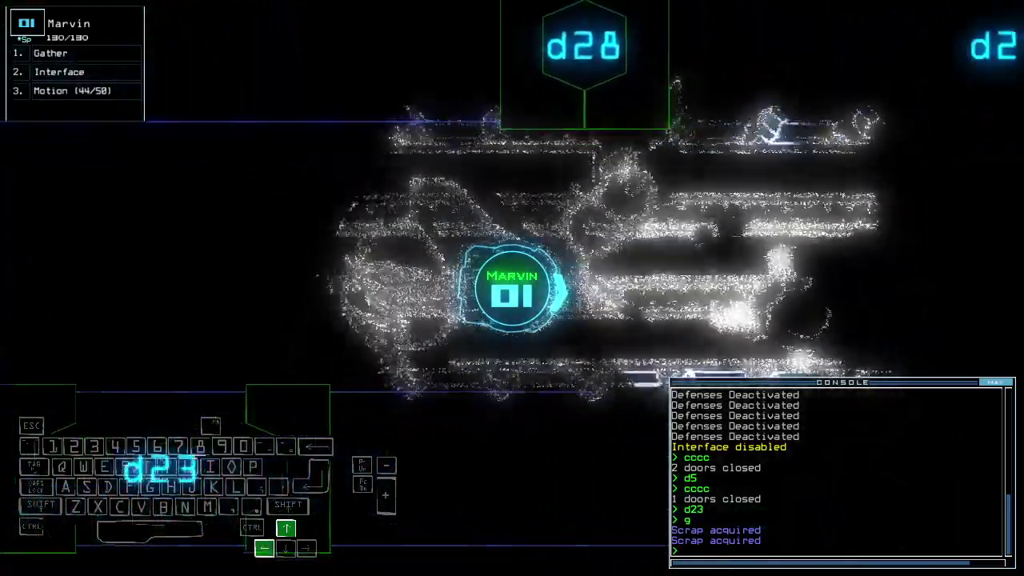
pyautogui.press('Up')
pyautogui.write('g')
# Gather another scrap, move Marvin left across r13, and check the ship map.
pyautogui.press('Return')
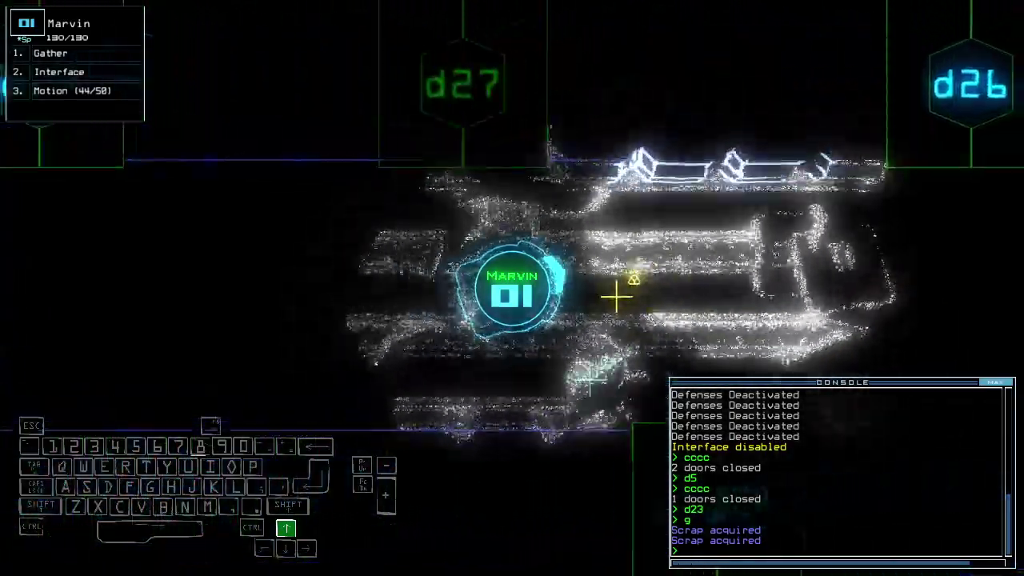
pyautogui.press('Up')
pyautogui.press('Left')
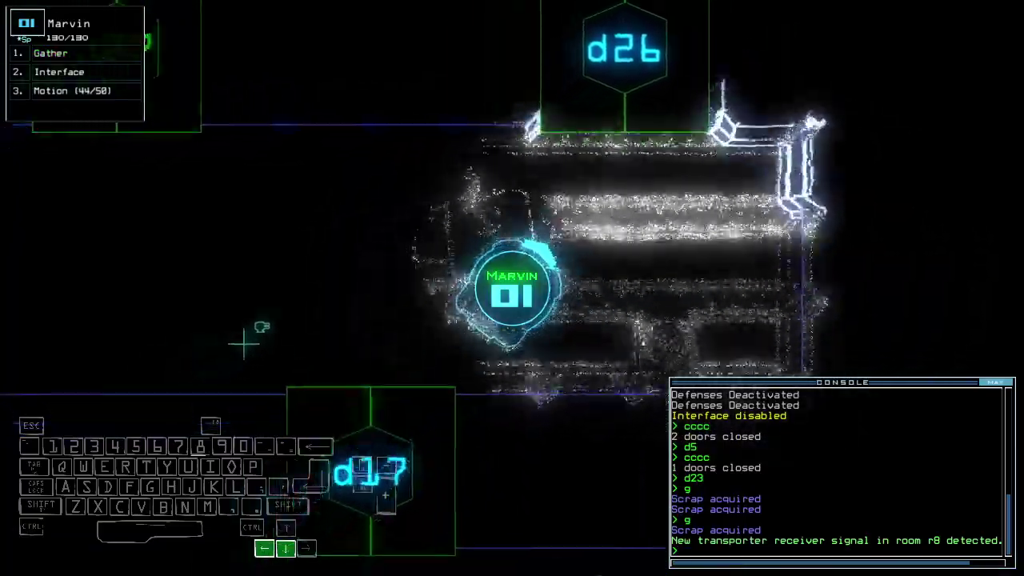
pyautogui.press('Up')
pyautogui.press('Left')
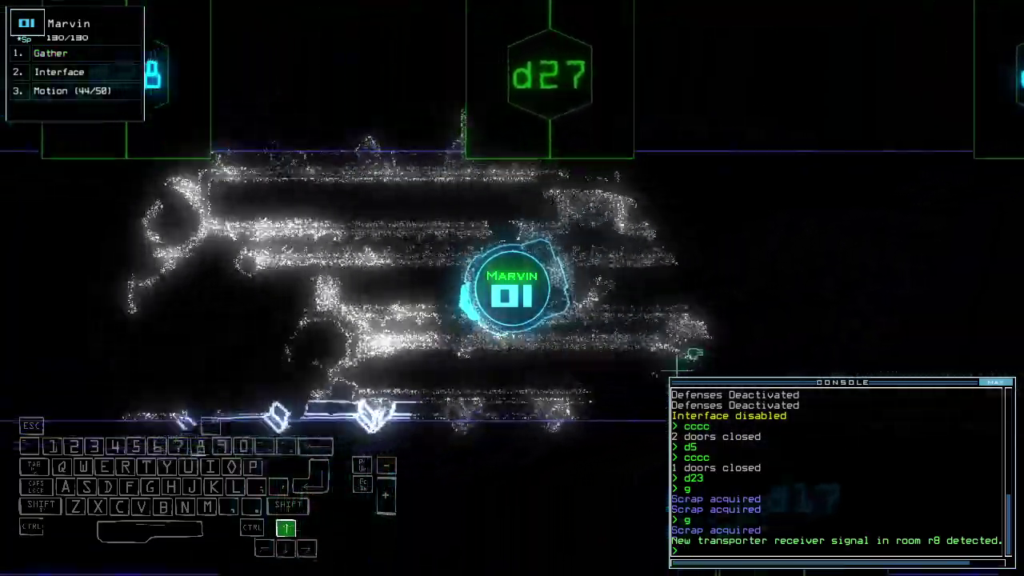
pyautogui.press('Up')
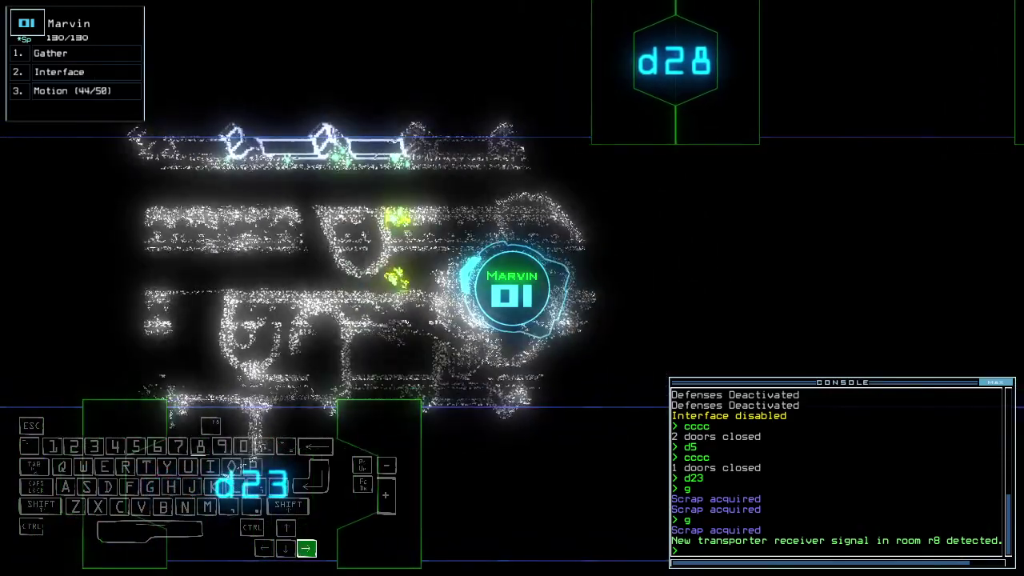
pyautogui.press('space')
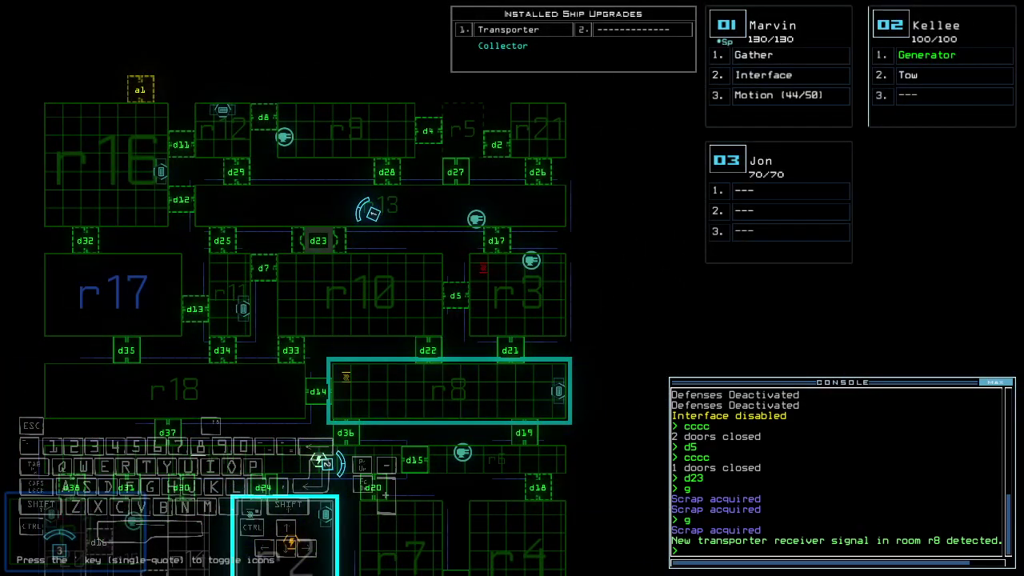
pyautogui.write('motion')
# Open doors d28 and d4 and drive Marvin into the room.
pyautogui.press('space')
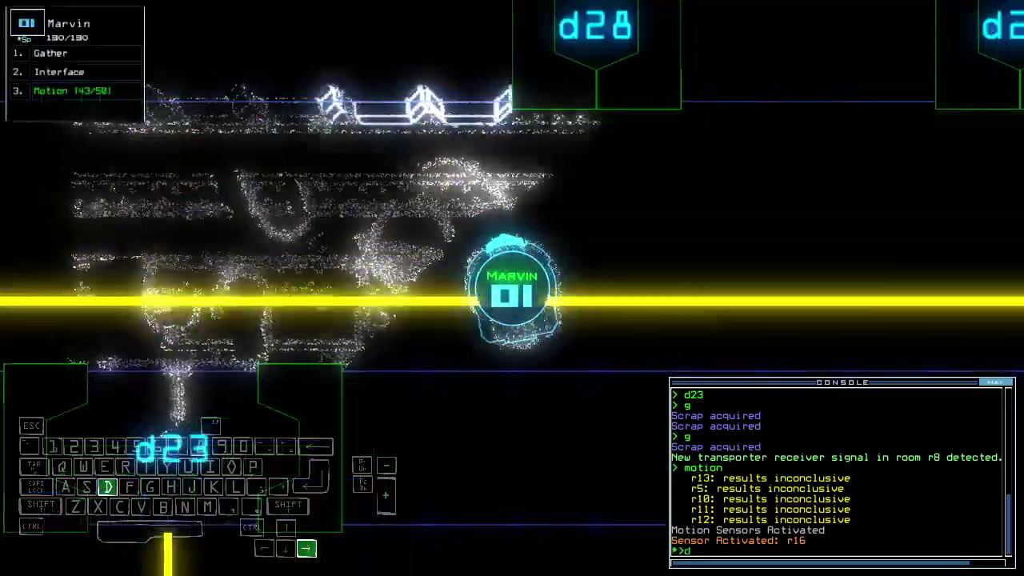
pyautogui.write('d28')
pyautogui.press('Return')
pyautogui.press('Up')
pyautogui.press('Up')
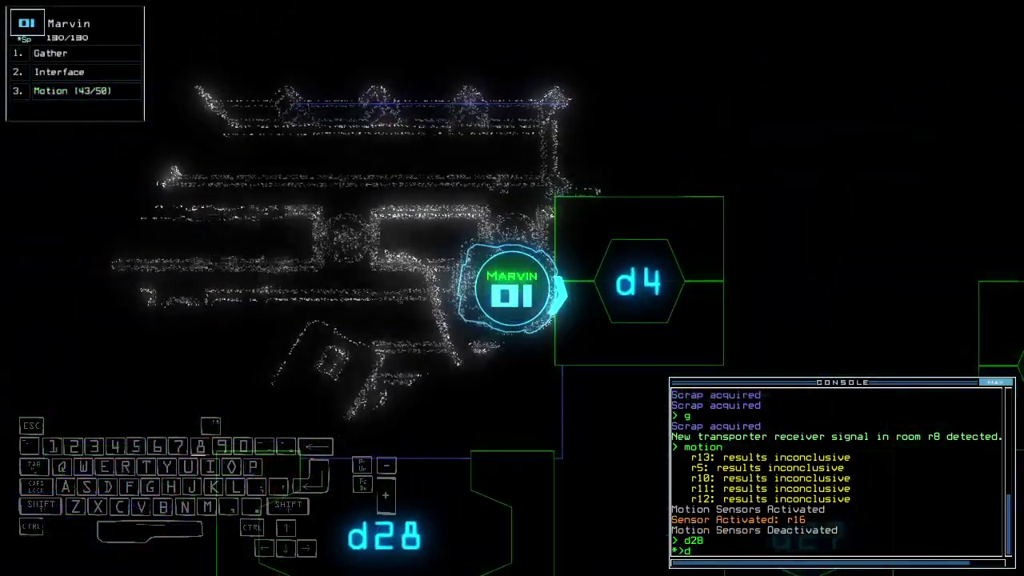
pyautogui.press('space')
pyautogui.press('space')
pyautogui.press('Return')
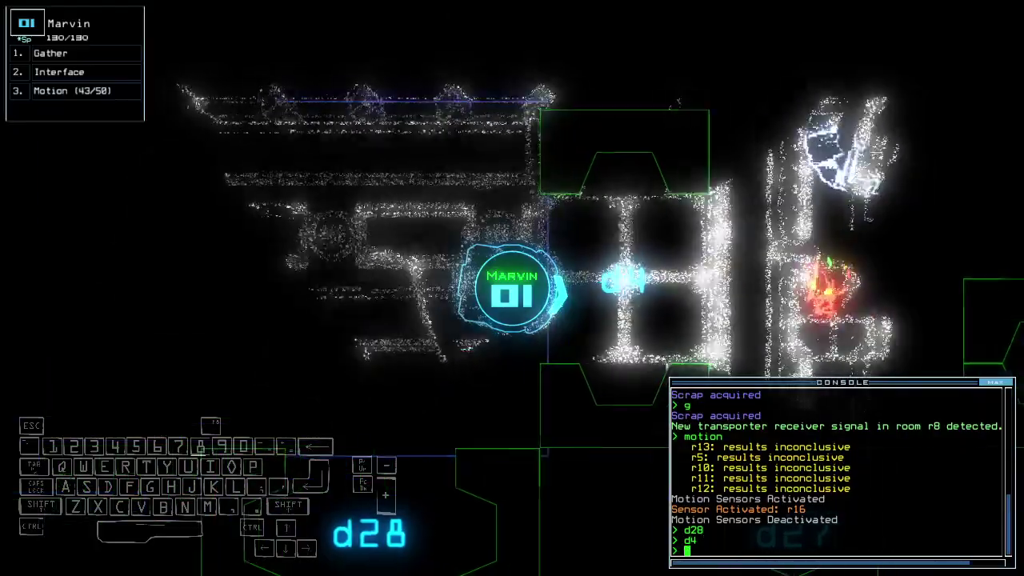
pyautogui.write('cc')
pyautogui.press('Right')
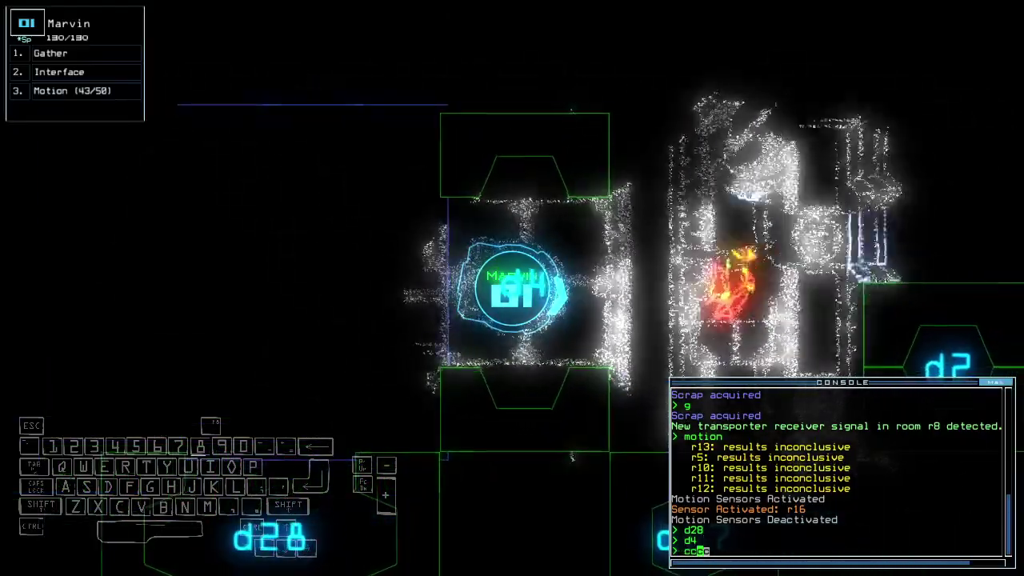
# Close the nearby doors, open d2, and turn Marvin back left.
pyautogui.press('Return')
pyautogui.press('space')
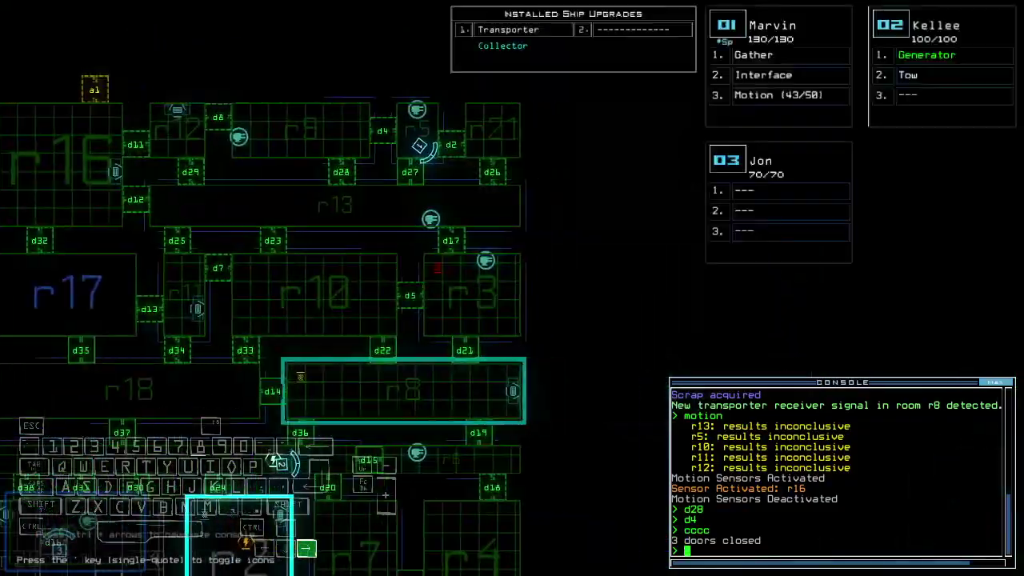
pyautogui.press('space')
pyautogui.press('Up')
pyautogui.write('d2')
pyautogui.press('Return')
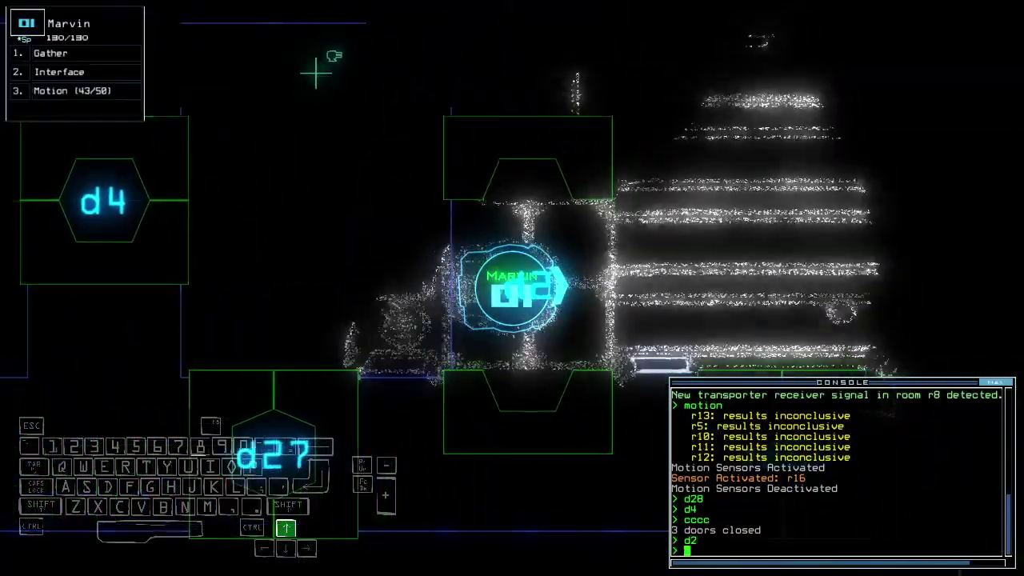
pyautogui.press('Left')
pyautogui.press('Up')
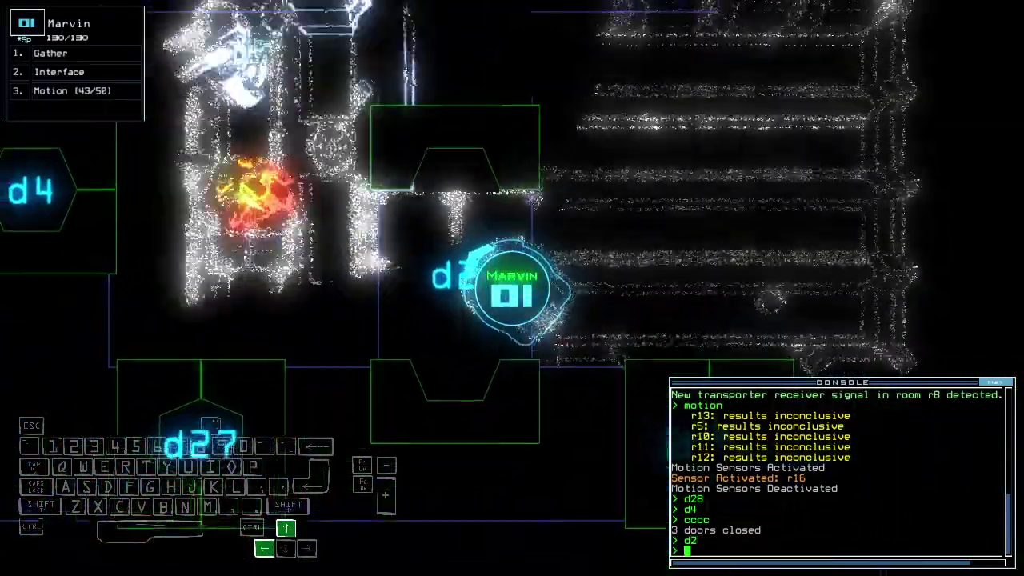
pyautogui.write('d4')
# Drive Marvin through door d4 and seal the doors behind him.
pyautogui.press('Return')
pyautogui.press('Up')
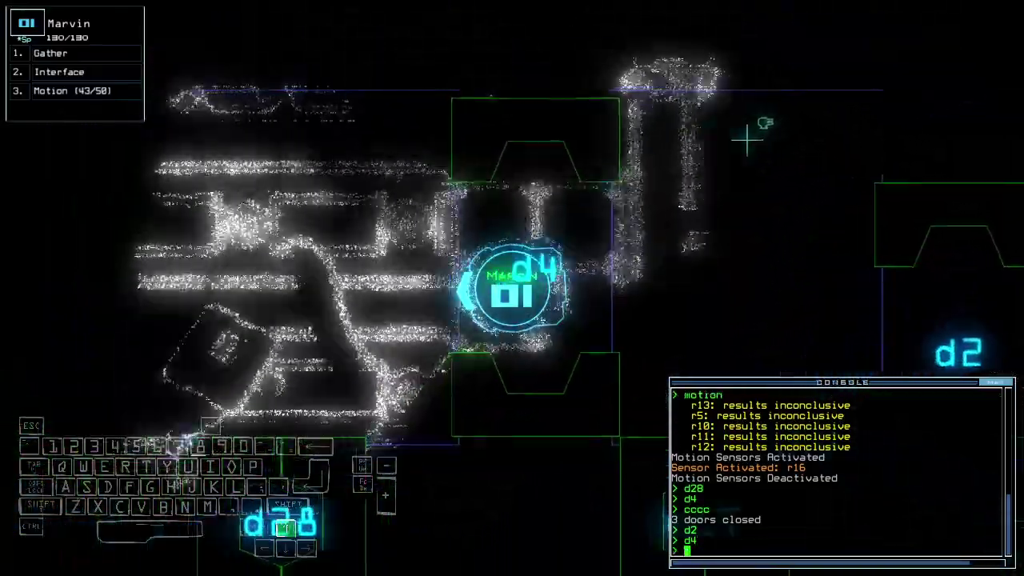
pyautogui.write('cc')
pyautogui.press('Return')
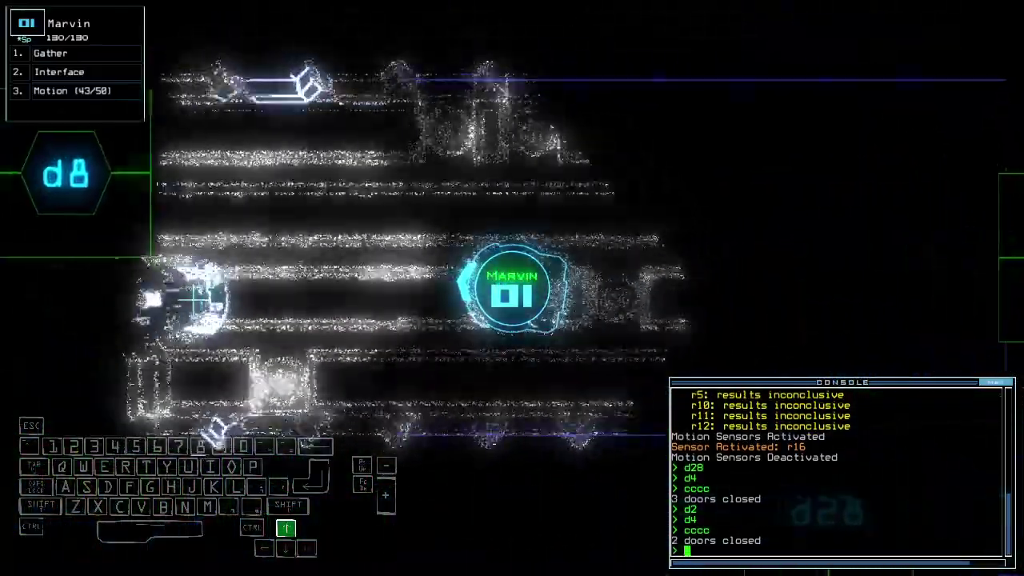
pyautogui.press('m')
pyautogui.press('m')
pyautogui.press('Up')
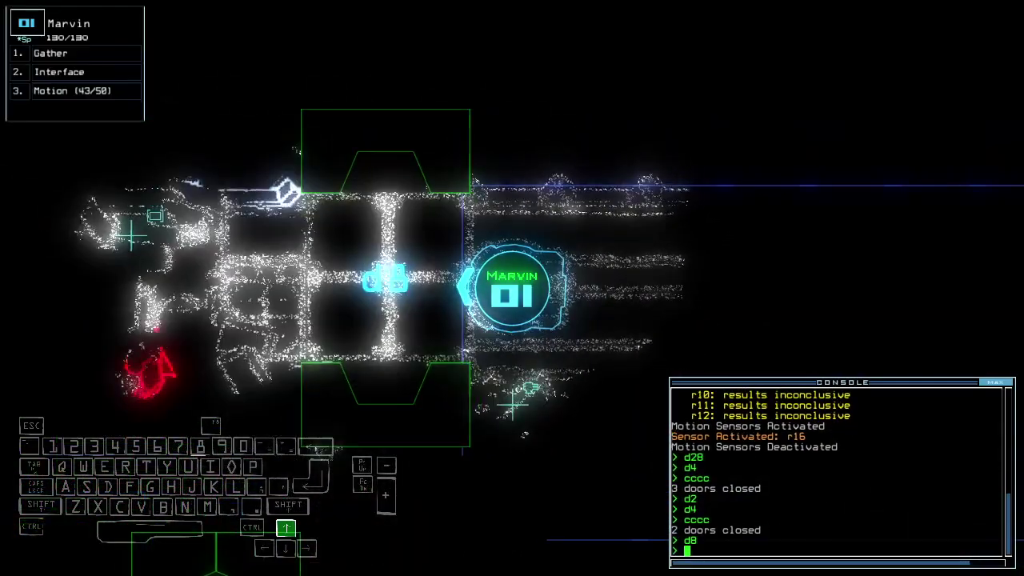
pyautogui.write('cccc')
pyautogui.press('Return')
pyautogui.press('m')
pyautogui.press('m')
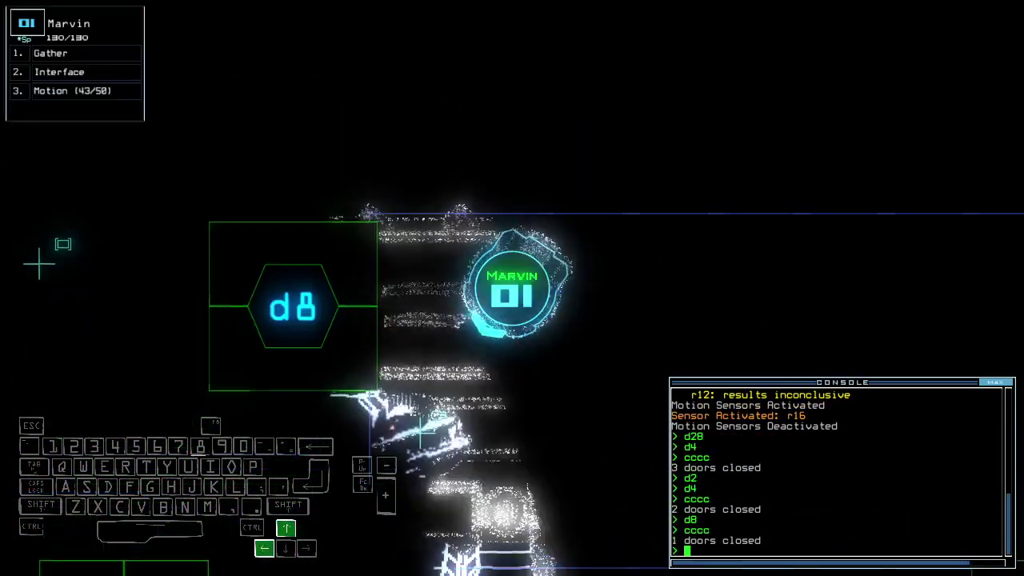
# Drive drone 01 through d28, close it, and head right toward d12.
pyautogui.press('Up')
pyautogui.write('d28')
pyautogui.press('Return')
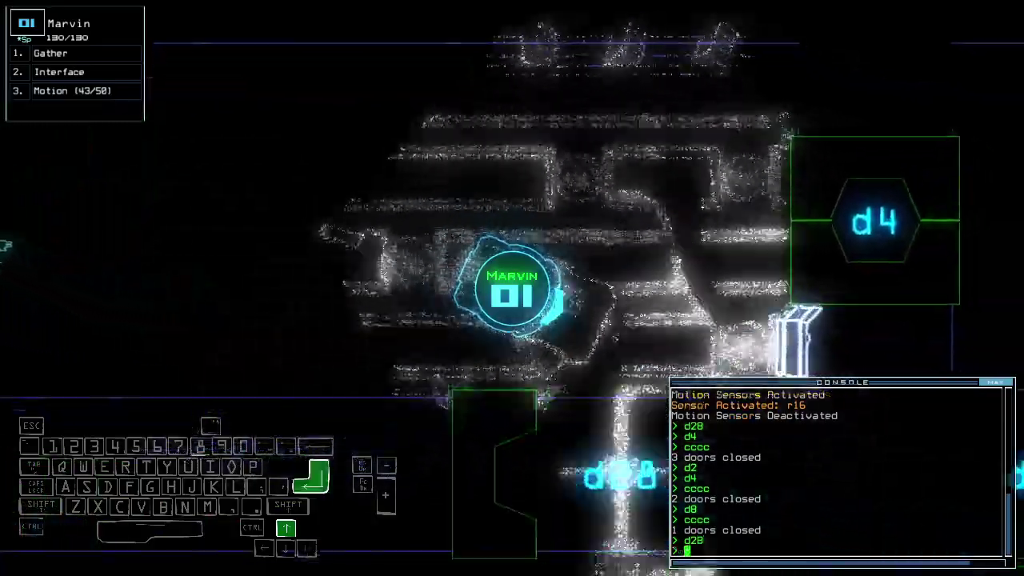
pyautogui.press('Up')
pyautogui.press('Right')
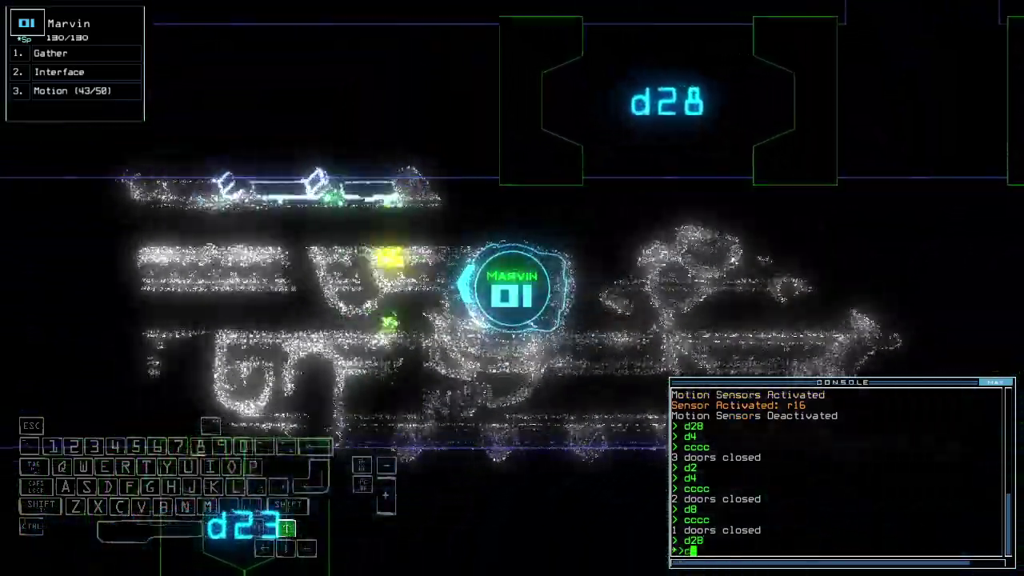
pyautogui.write('cccc')
pyautogui.press('Return')
pyautogui.press('Up')
pyautogui.press('Up')
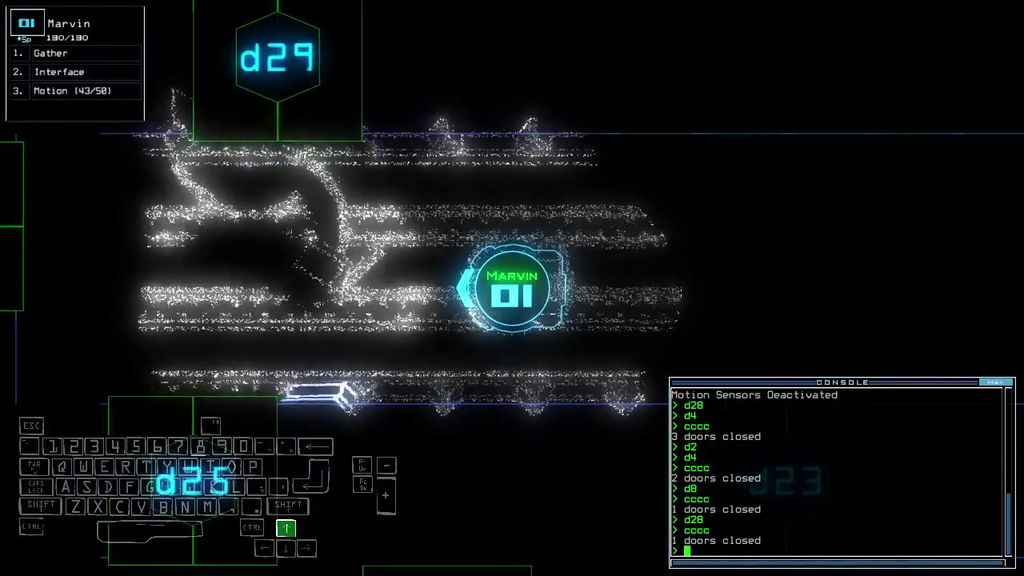
pyautogui.press('m')
pyautogui.press('m')
pyautogui.press('Right')
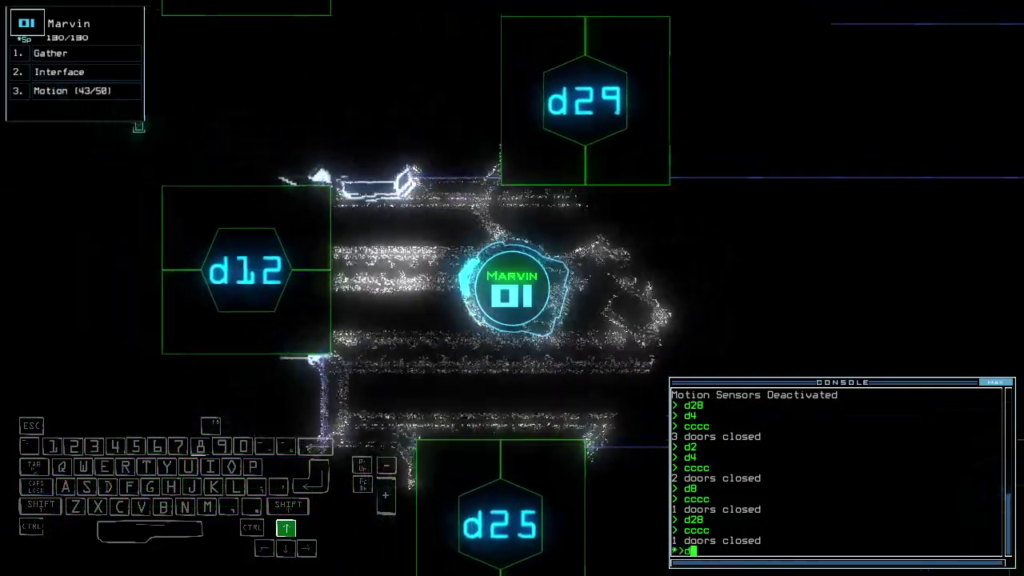
pyautogui.write('d12')
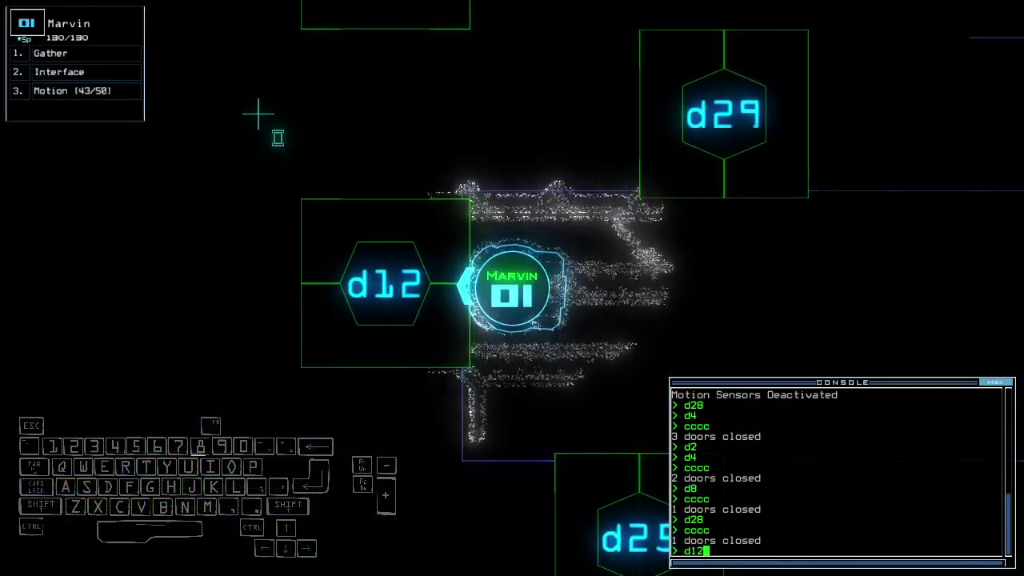
pyautogui.press('space')
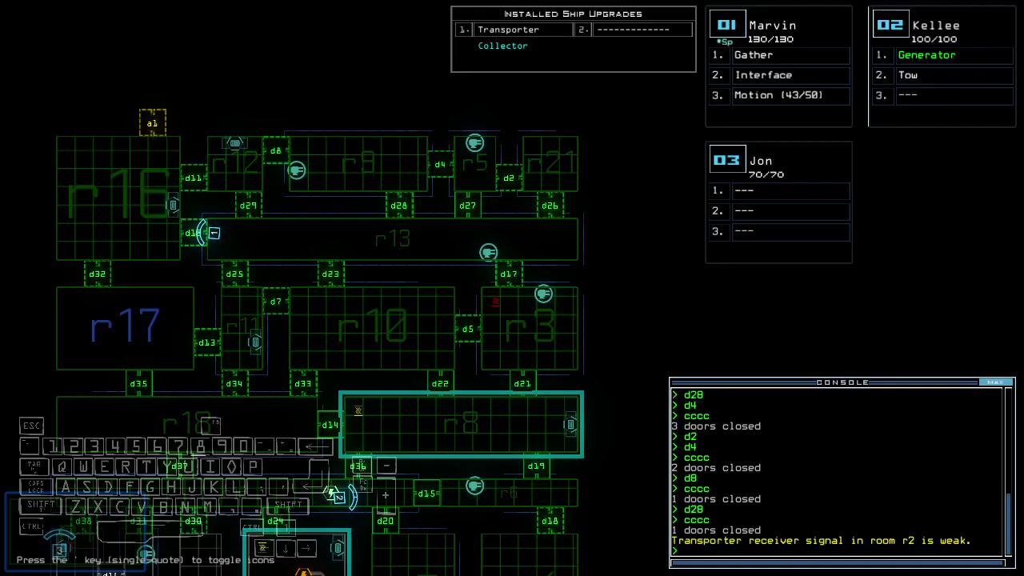
# Check drone 01's camera view near door d12.
pyautogui.press('space')
pyautogui.press('space')
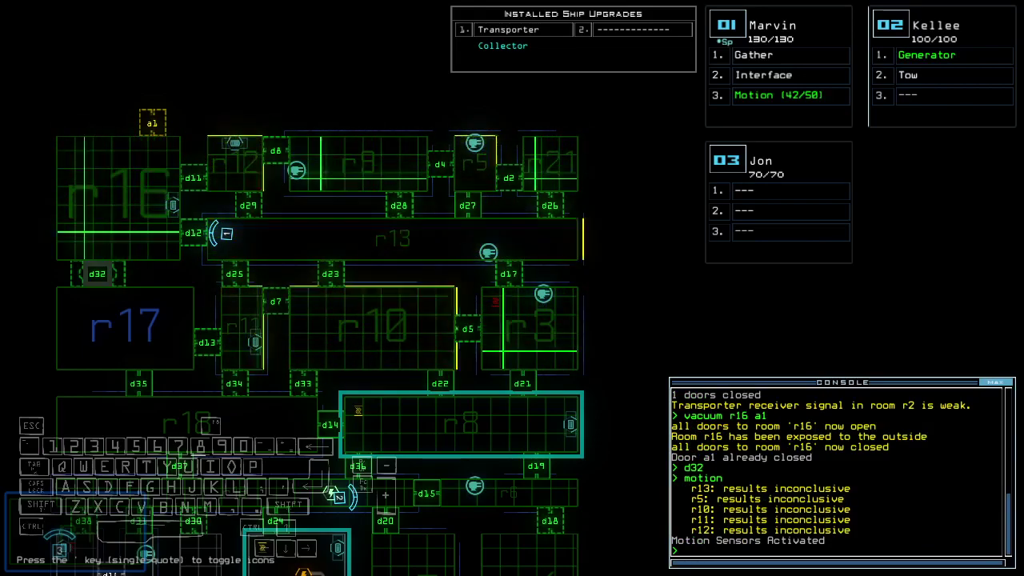
pyautogui.write('status')
# Run the status report, pan the map to r16, and vent r16 through a1.
pyautogui.press('Return')
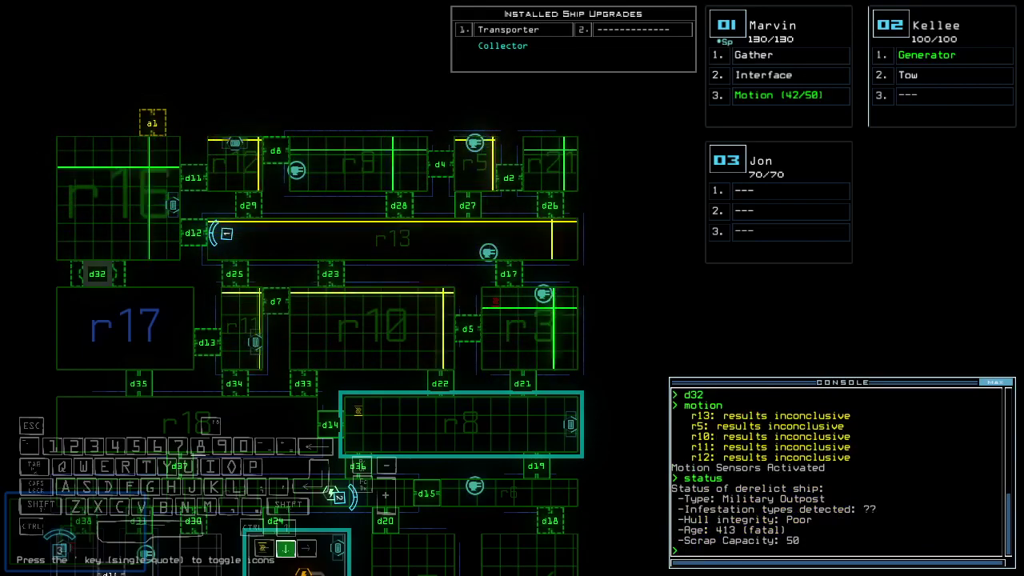
pyautogui.press('Down')
pyautogui.press('Down')
pyautogui.press('Down')
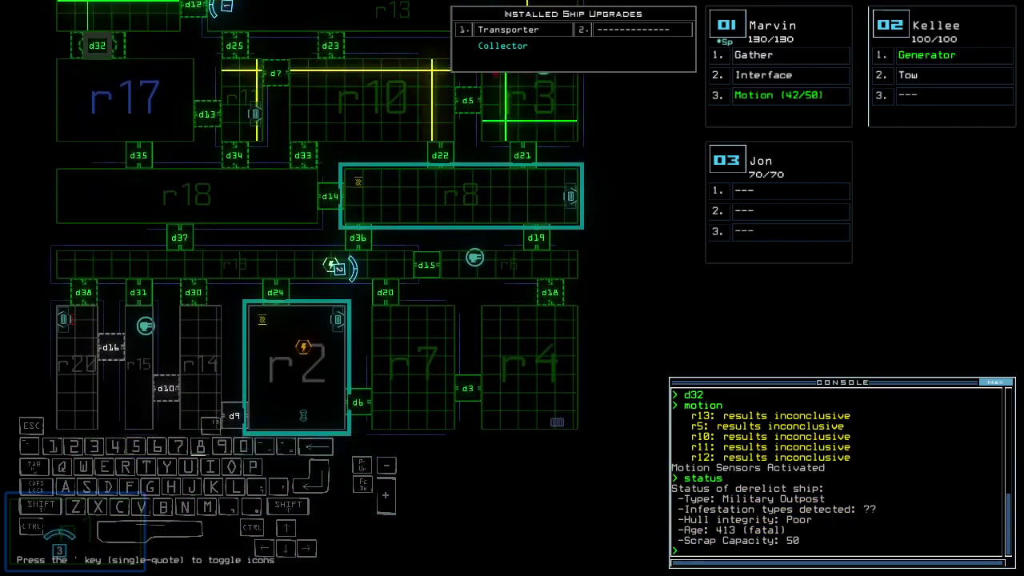
pyautogui.scroll(5, 320, 240)
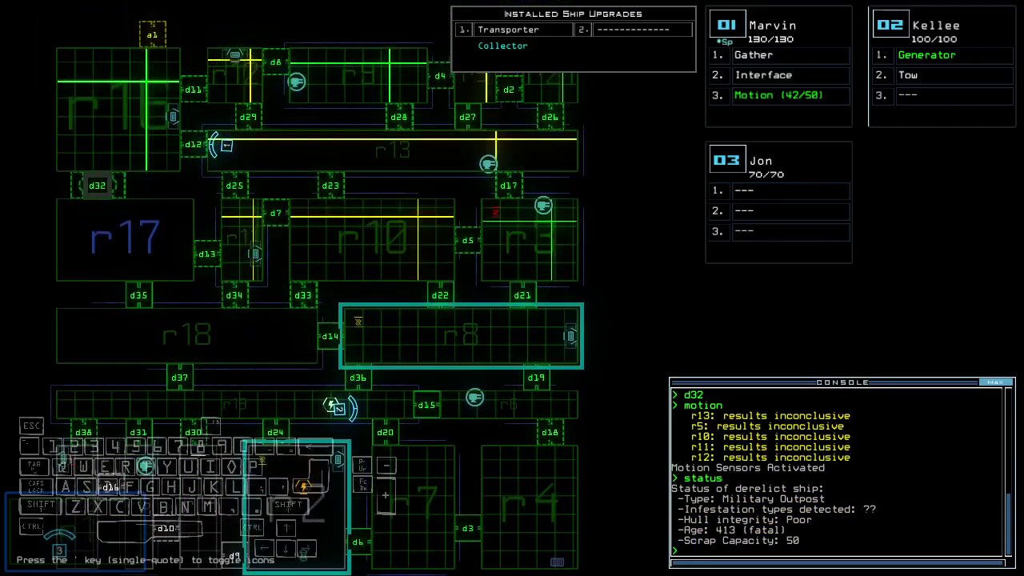
pyautogui.press('Up')
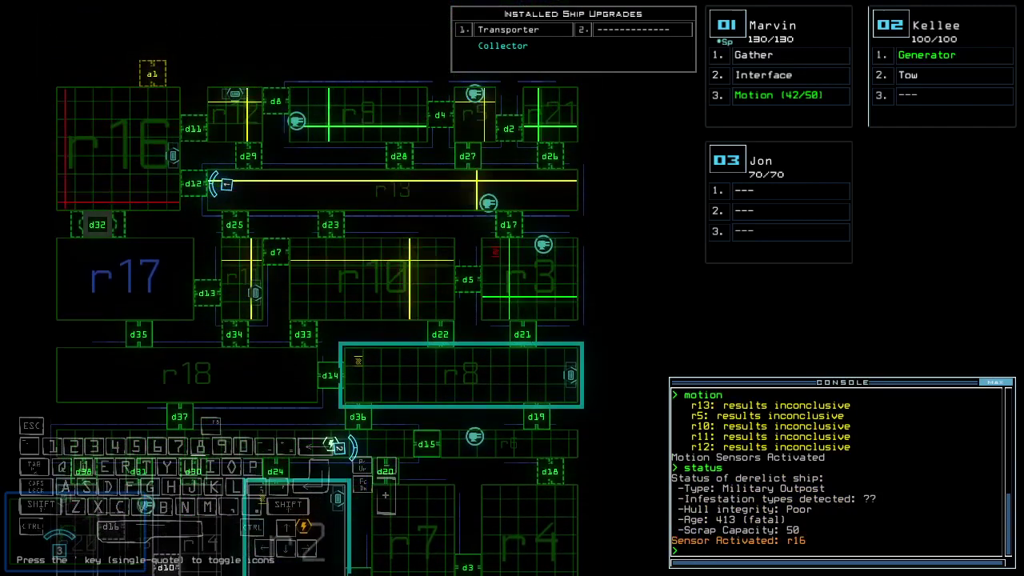
pyautogui.write('vacuum r16 a1')
pyautogui.press('Return')
pyautogui.write('d12')
# Open d12, operate d36 with drone 02, and check mission time and hazards.
pyautogui.press('Return')
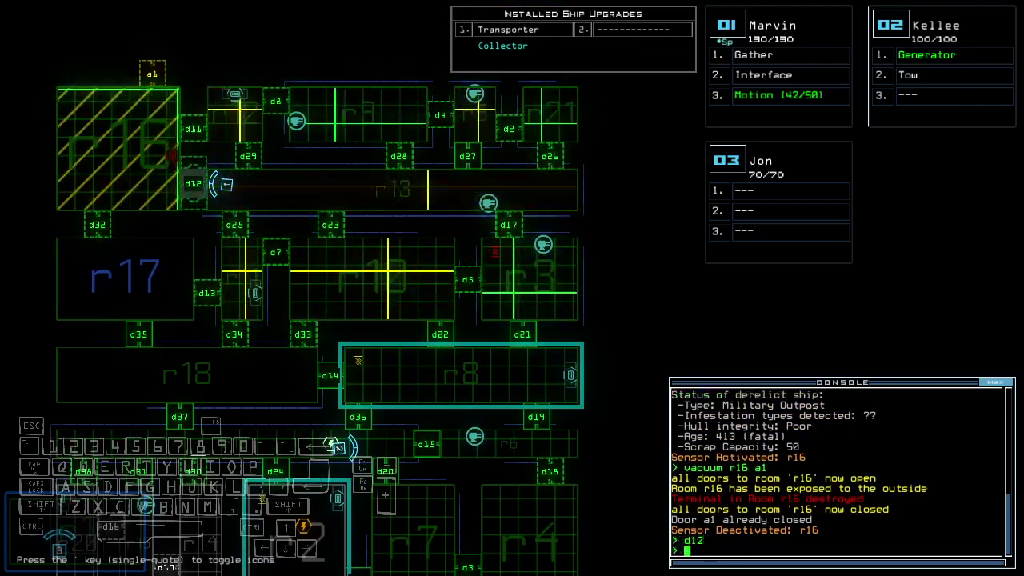
pyautogui.press('space')
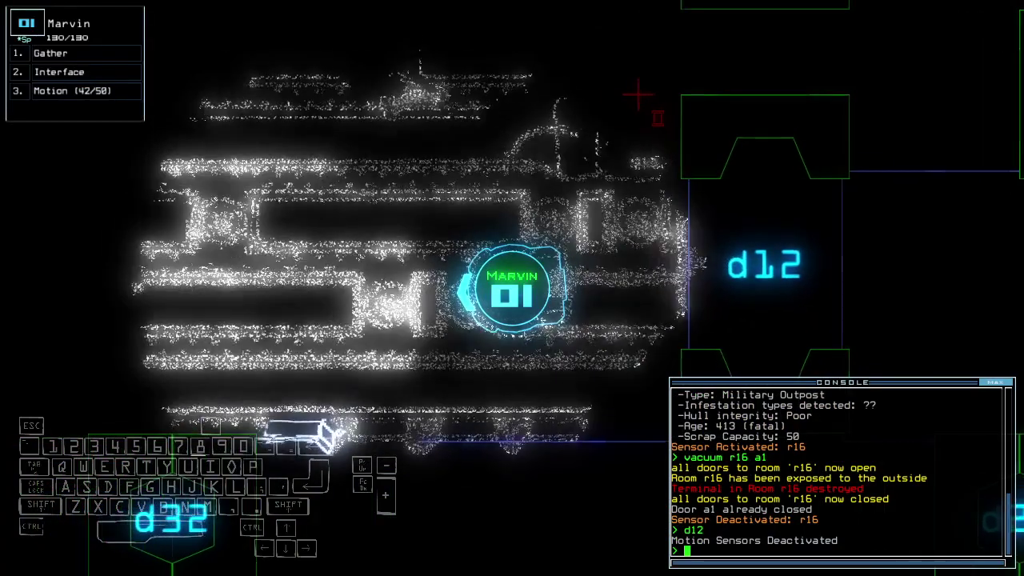
pyautogui.press('space')
pyautogui.write('d3')
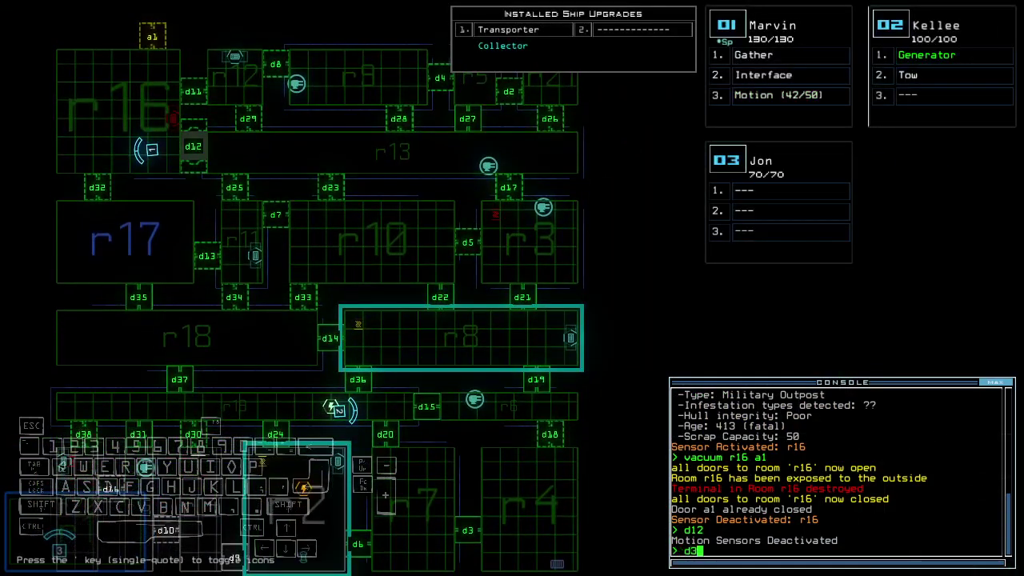
pyautogui.write('6')
pyautogui.press('Return')
pyautogui.press('space')
pyautogui.write('te')
pyautogui.press('Return')
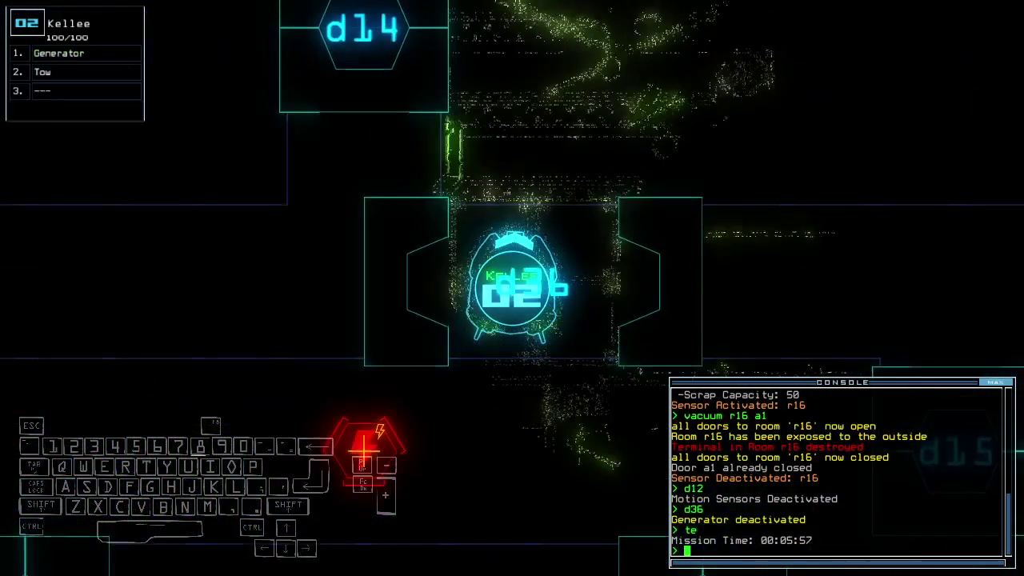
# Switch to drone 02 and activate the generator to power the ship.
pyautogui.press('1')
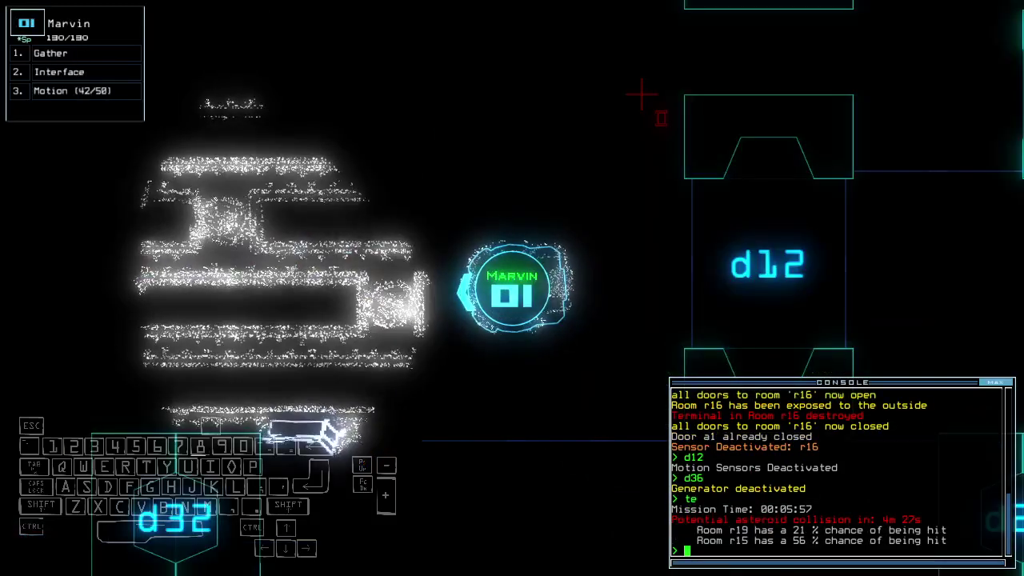
pyautogui.press('space')
pyautogui.write('2')
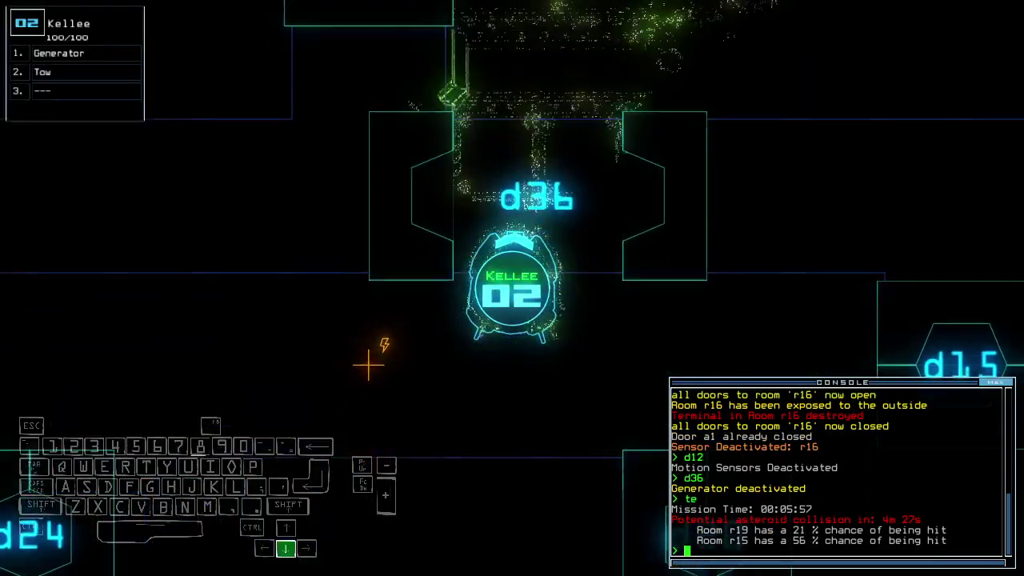
pyautogui.write('g')
pyautogui.press('Return')
pyautogui.press('space')
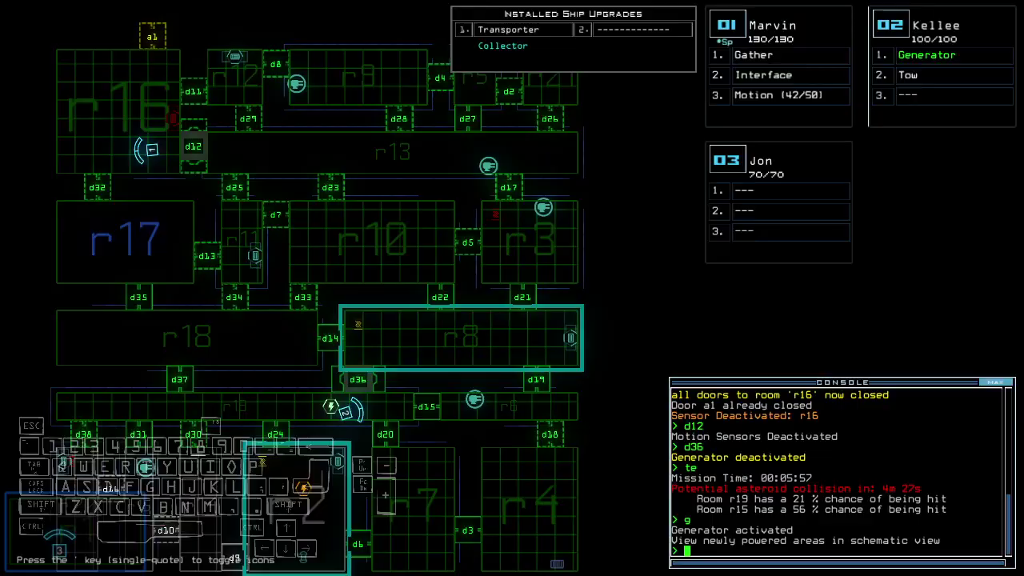
pyautogui.press('space')
pyautogui.write('d32')
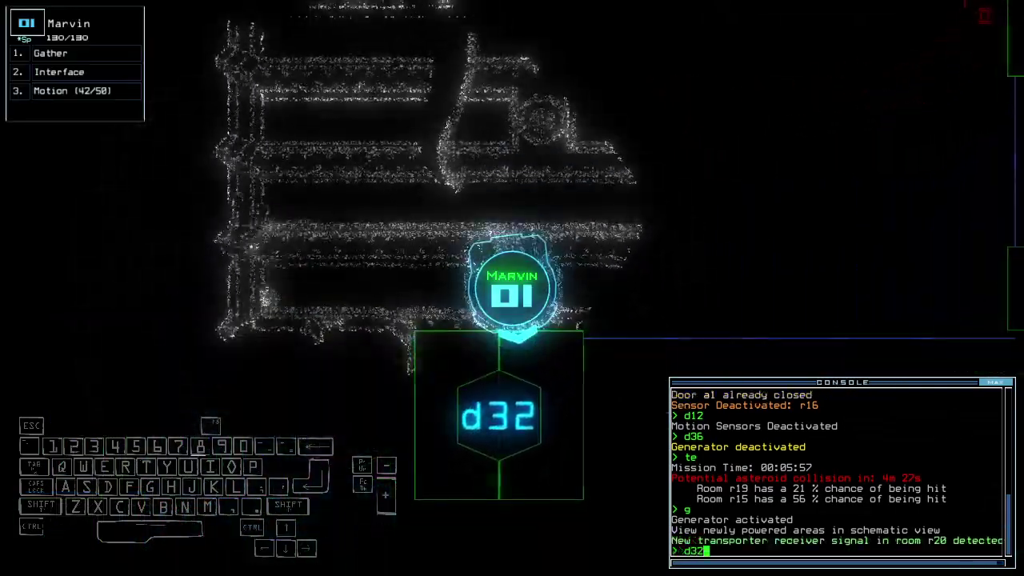
# Open door d32 and drive drone 01 through the corridors toward d13.
pyautogui.press('Return')
pyautogui.press('Up')
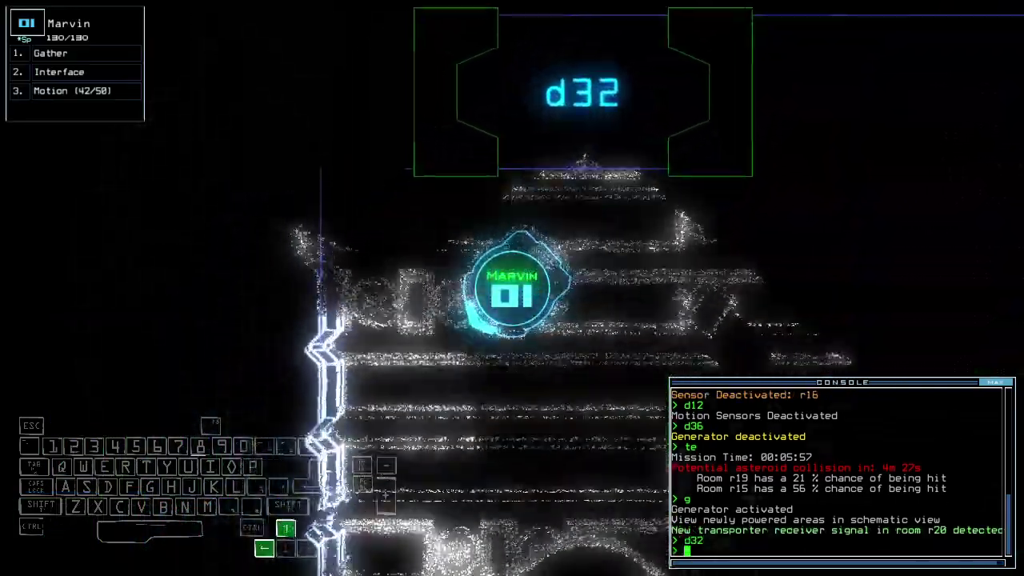
pyautogui.press('Up')
pyautogui.press('Right')
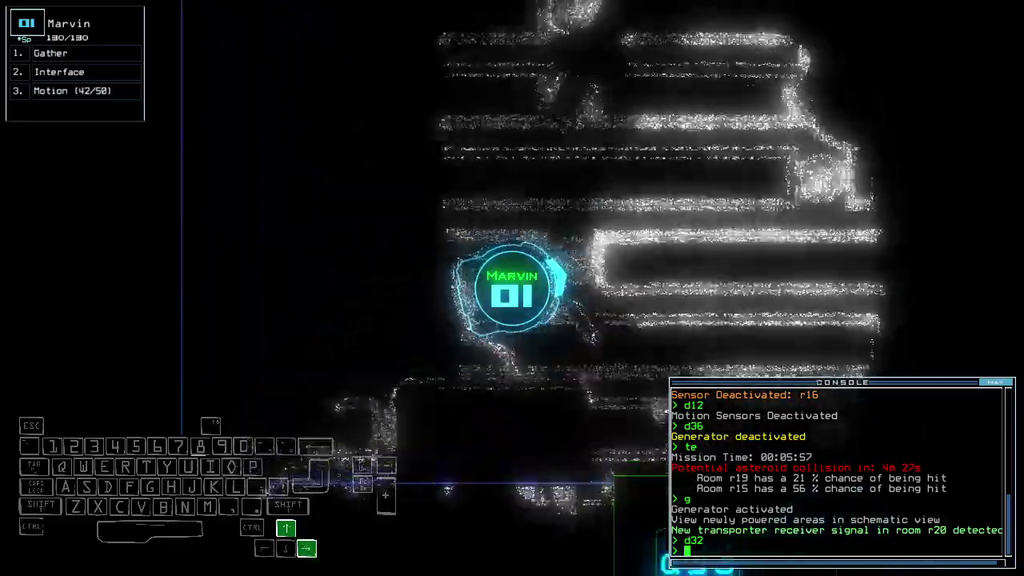
pyautogui.press('Up')
pyautogui.press('space')
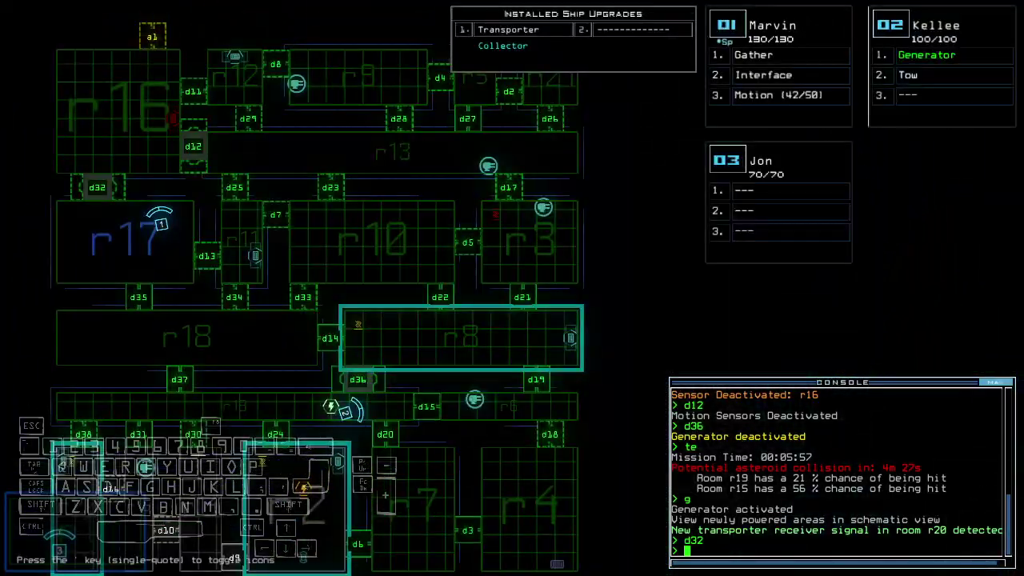
pyautogui.press('space')
pyautogui.write('d13')
pyautogui.press('Up')
# Open doors d13, d34 and d7, moving drone 01 up to d7.
pyautogui.press('Return')
pyautogui.press('Up')
pyautogui.write('d3')
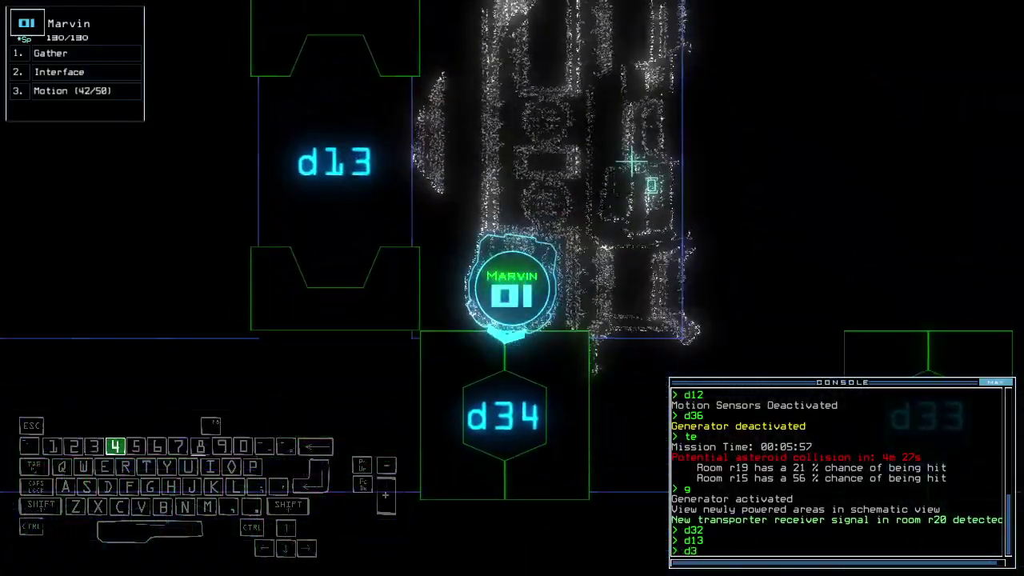
pyautogui.write('4')
pyautogui.press('Return')
pyautogui.press('space')
pyautogui.press('space')
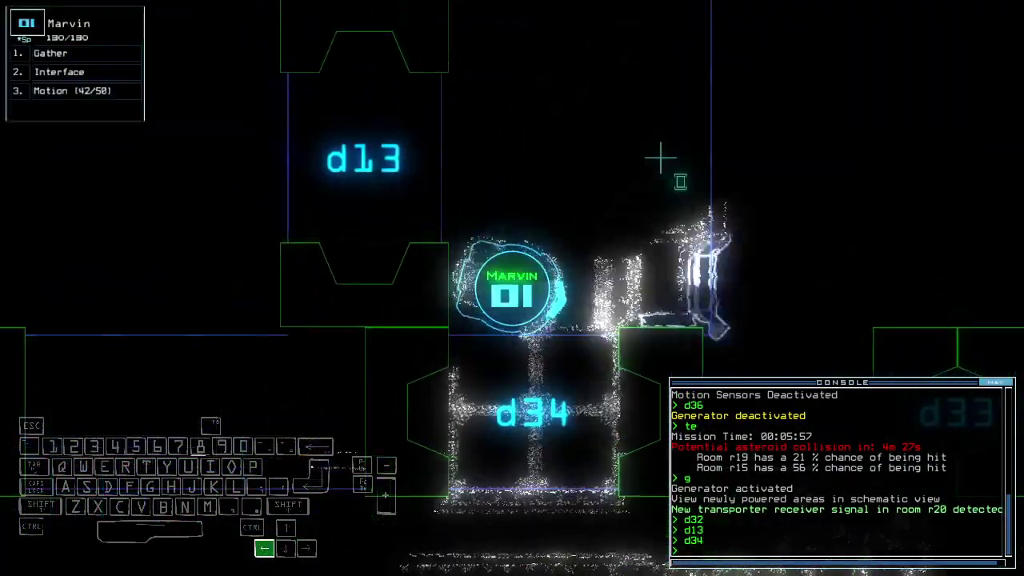
pyautogui.write('d7')
pyautogui.press('Return')
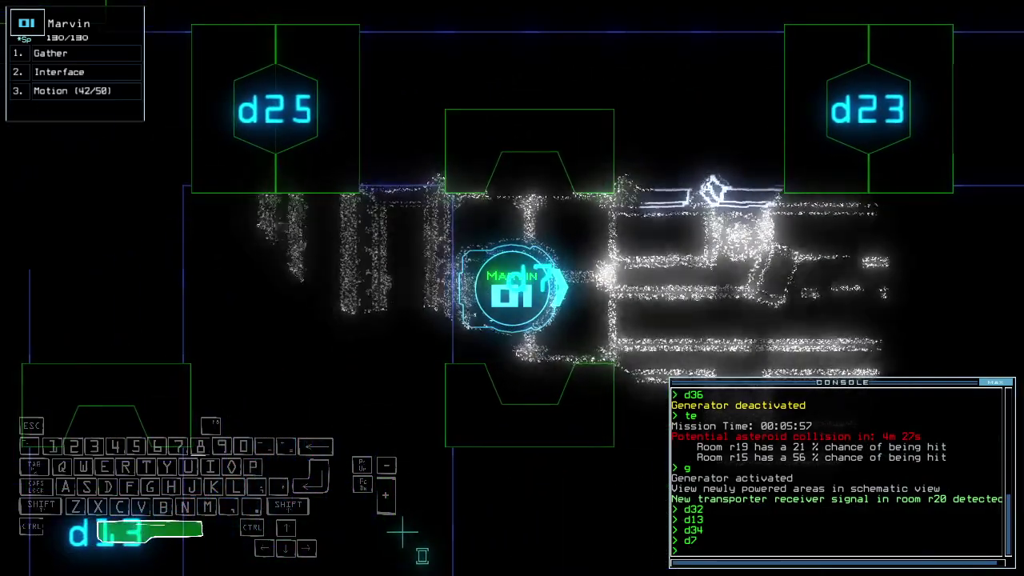
pyautogui.press('space')
pyautogui.press('space')
pyautogui.press('space')
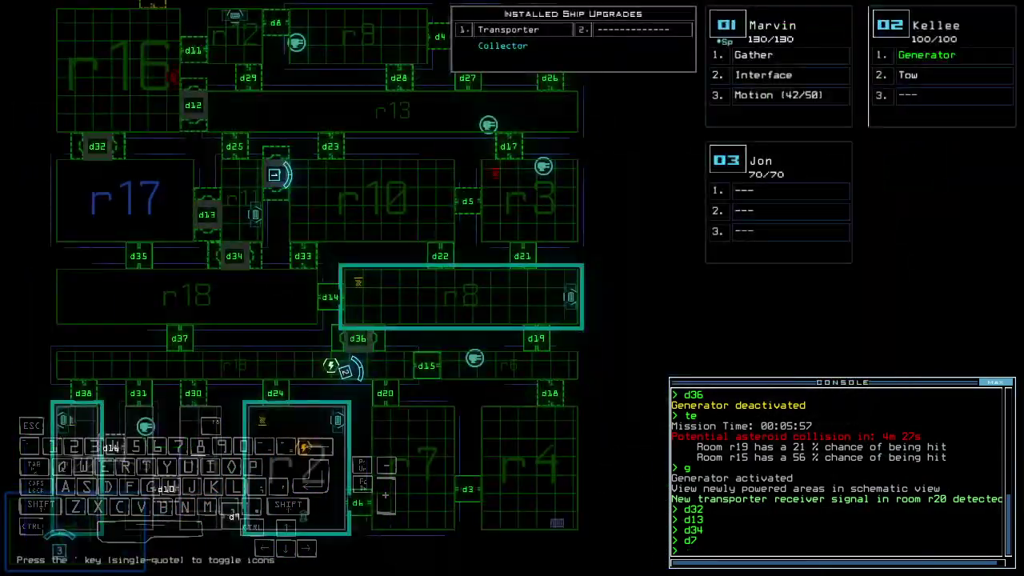
pyautogui.press('space')
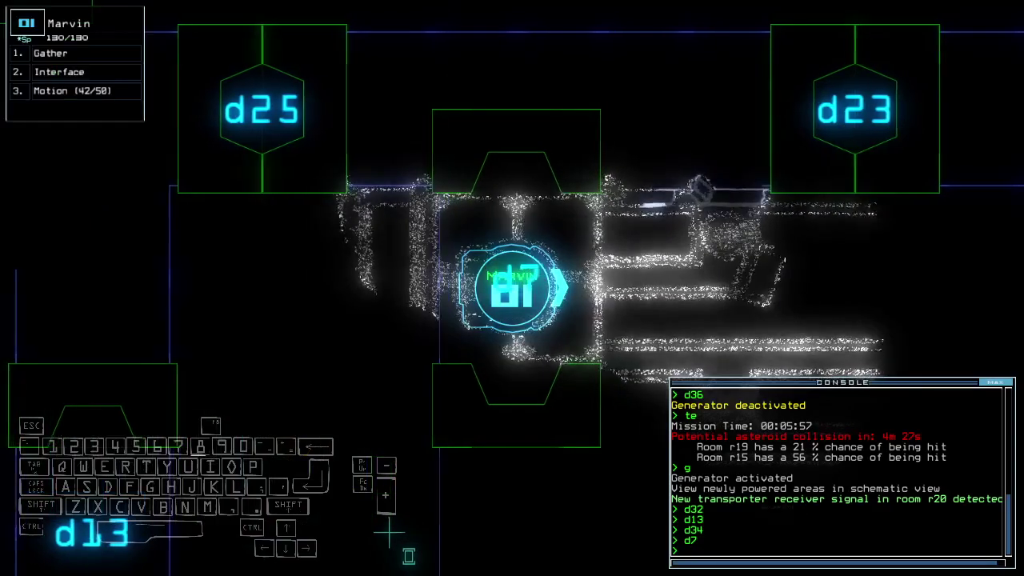
pyautogui.write('cccc')
# Close all doors around the drone and steer Marvin through the room.
pyautogui.press('Return')
pyautogui.press('space')
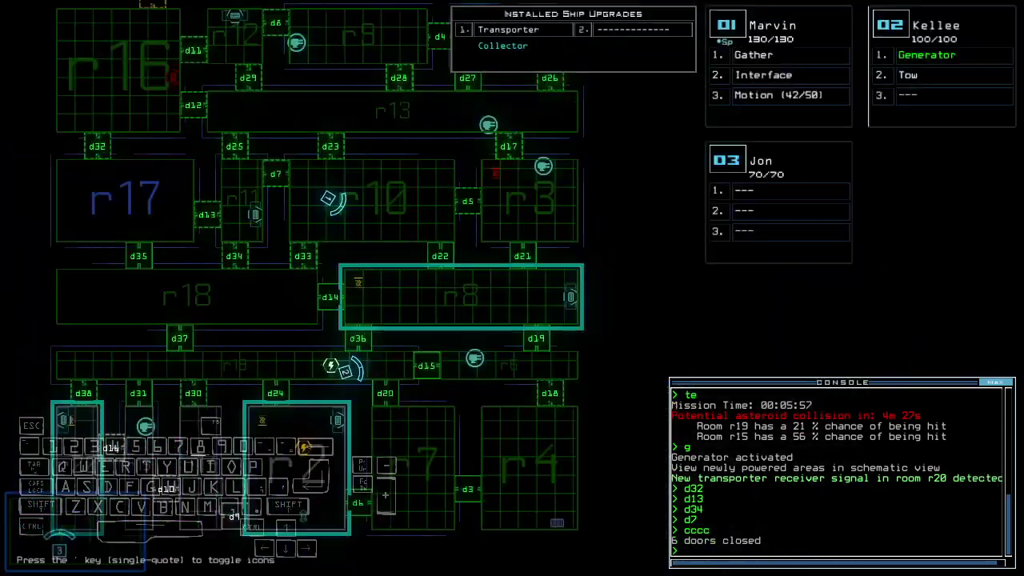
pyautogui.scroll(-1, 320, 240)
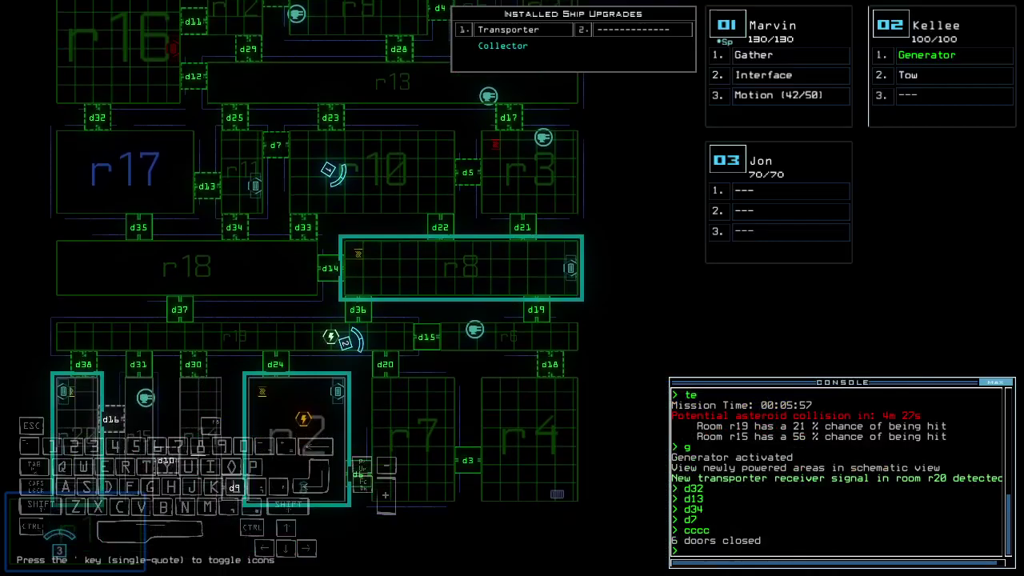
pyautogui.press('Up')
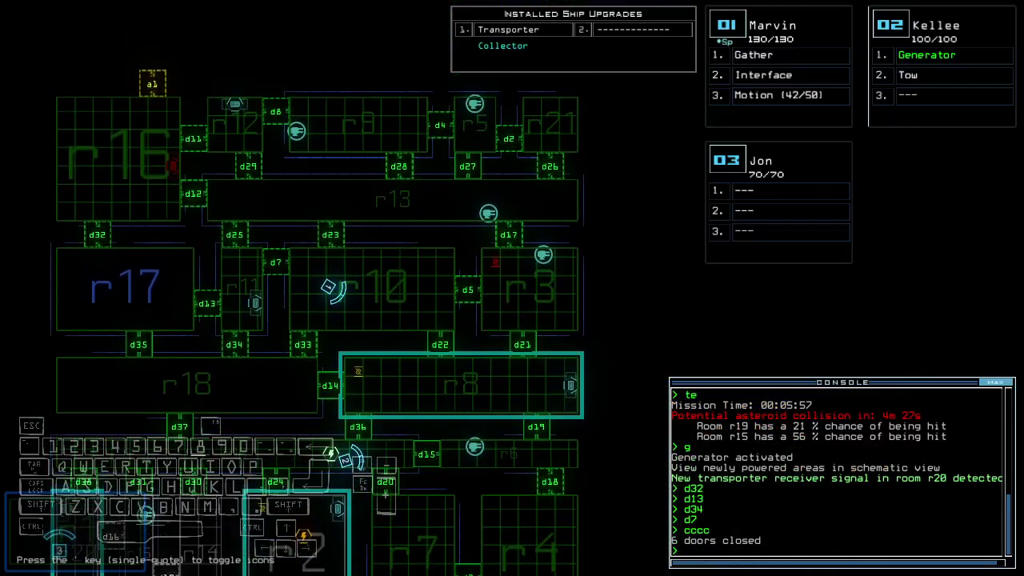
pyautogui.press('space')
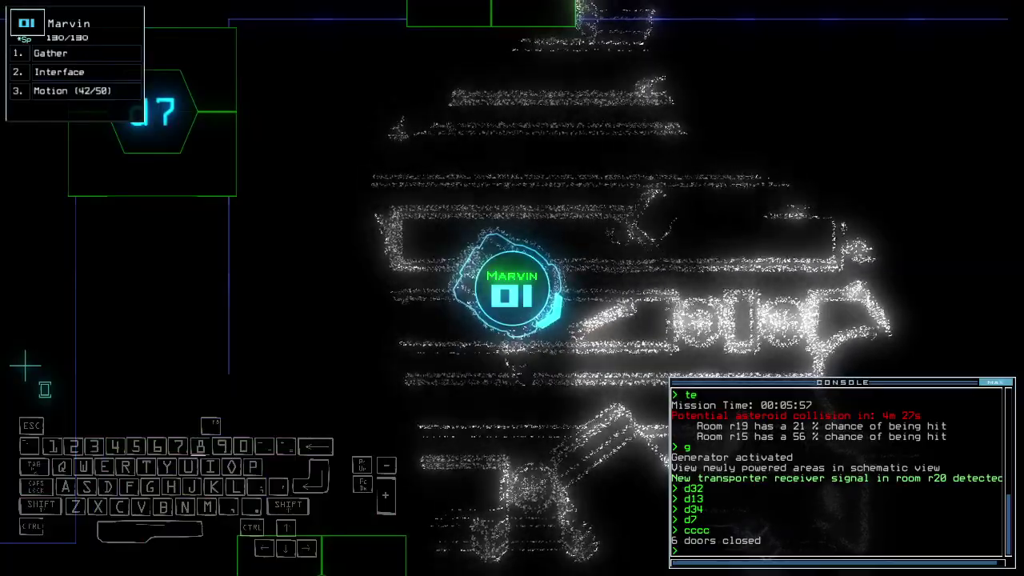
pyautogui.press('Up')
pyautogui.press('Left')
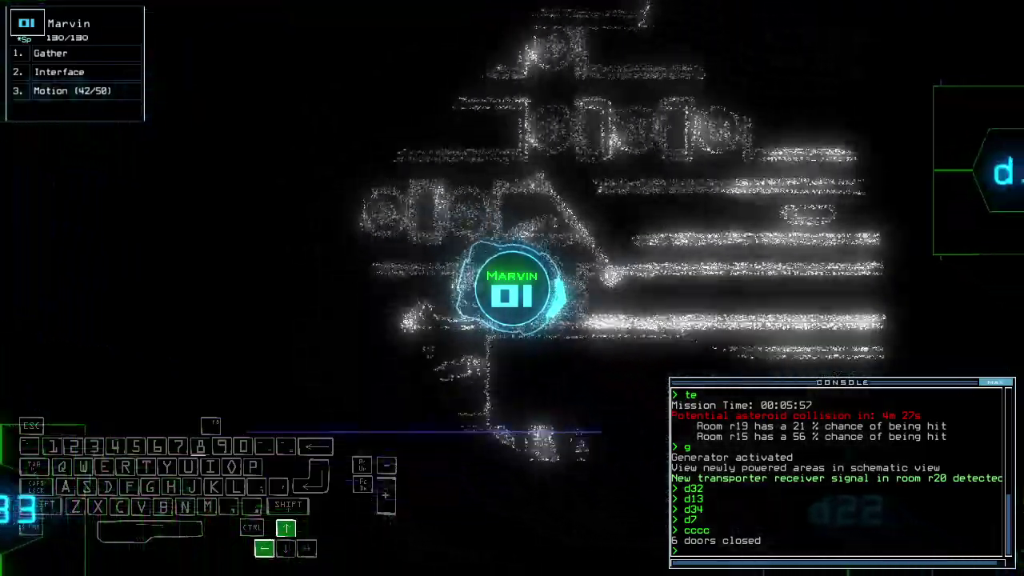
pyautogui.press('Up')
pyautogui.write('d22')
# Toggle door d22, close the open doors, and vent r16 through airlock a1.
pyautogui.press('Return')
pyautogui.press('space')
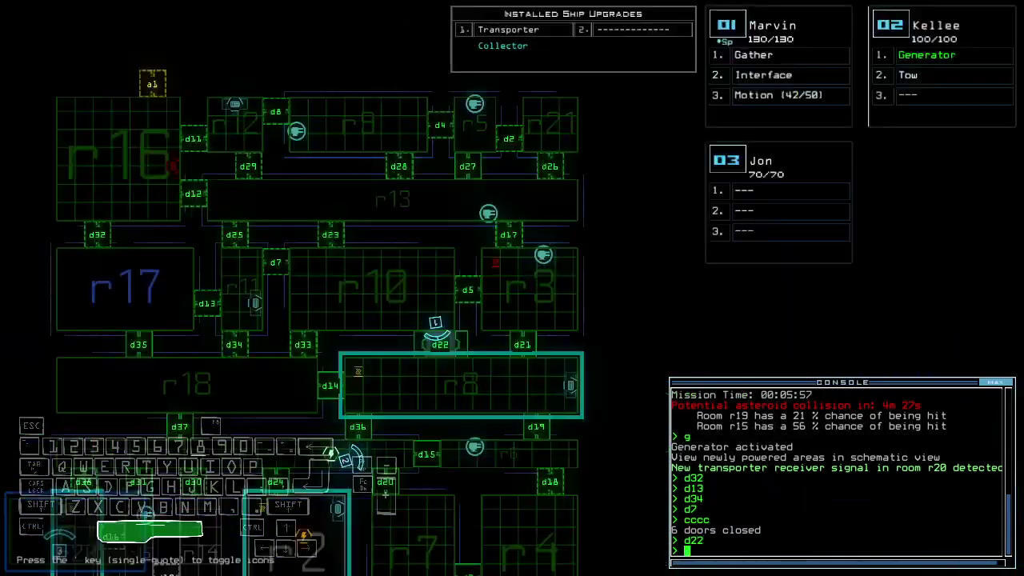
pyautogui.press('space')
pyautogui.write('cccc')
pyautogui.press('Return')
pyautogui.press('space')
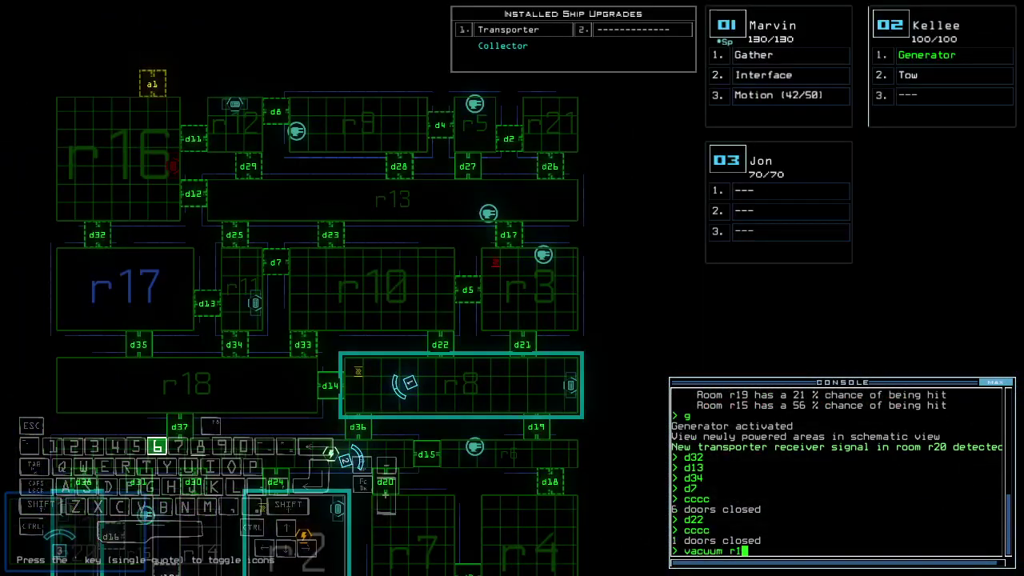
pyautogui.write('6 a1')
pyautogui.press('Return')
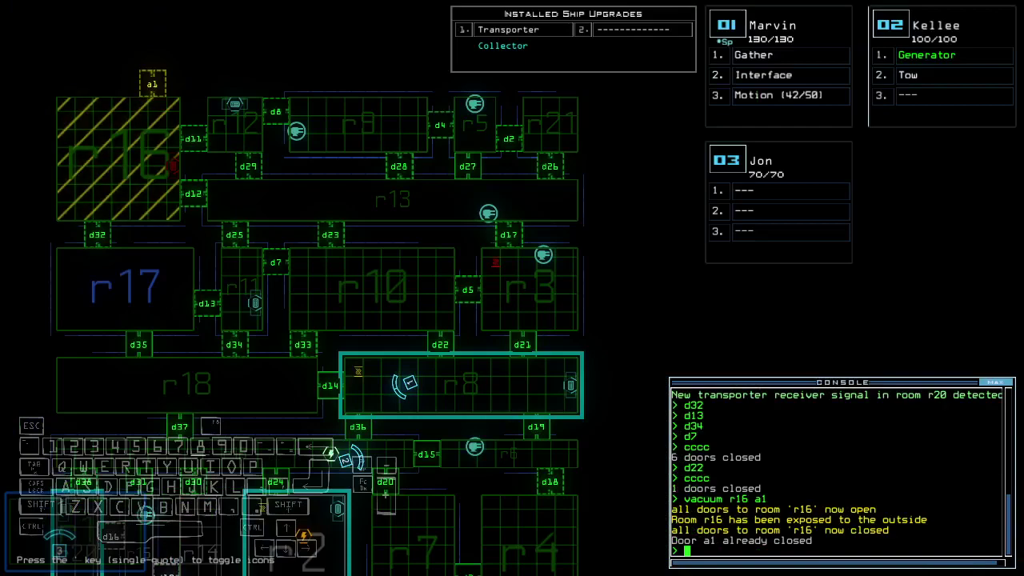
pyautogui.write('f r17')
# Open d12, airlock a1 and d27 to vent r13 along with r16.
pyautogui.press('Return')
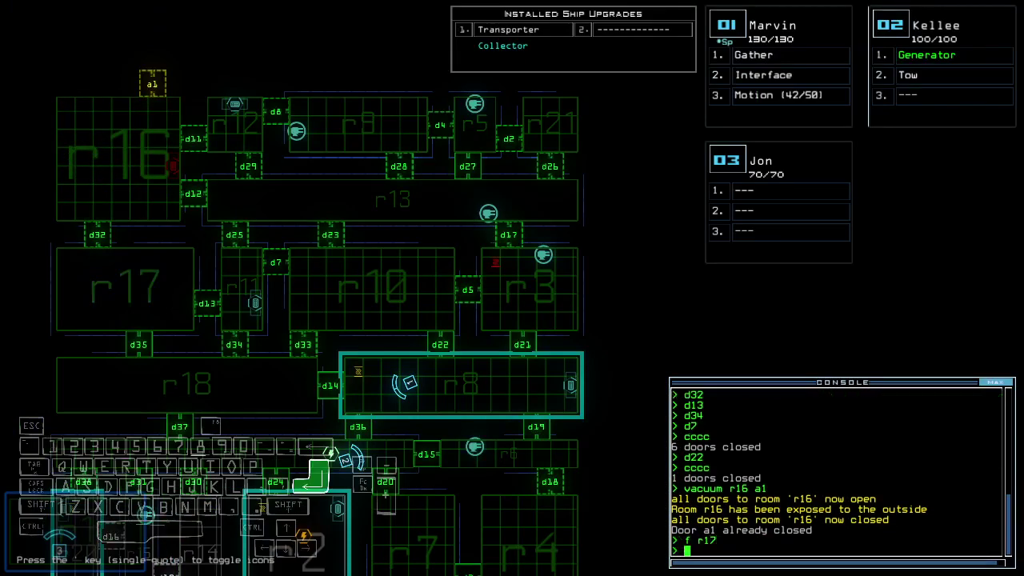
pyautogui.press('Return')
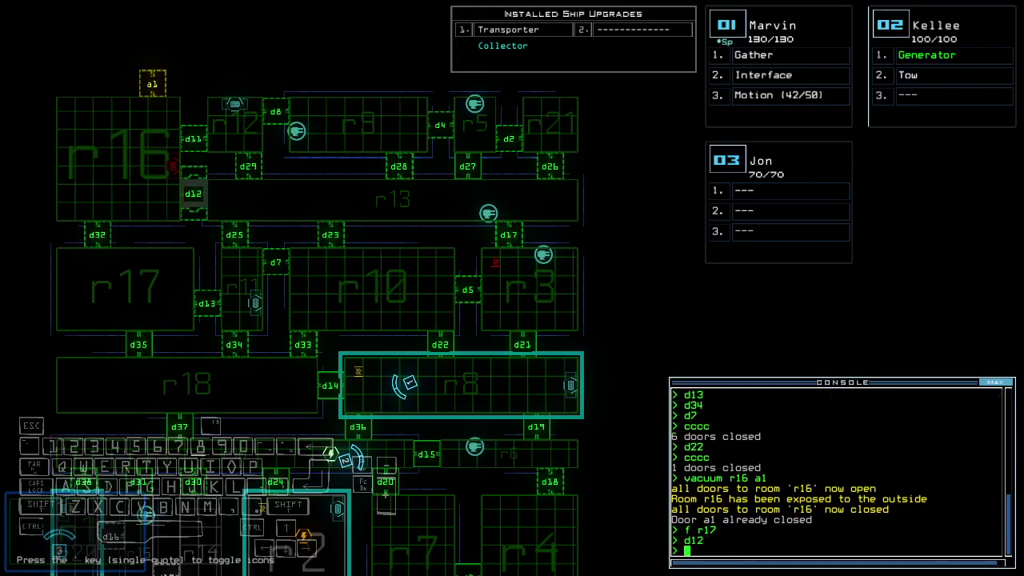
pyautogui.write('a1')
pyautogui.press('Return')
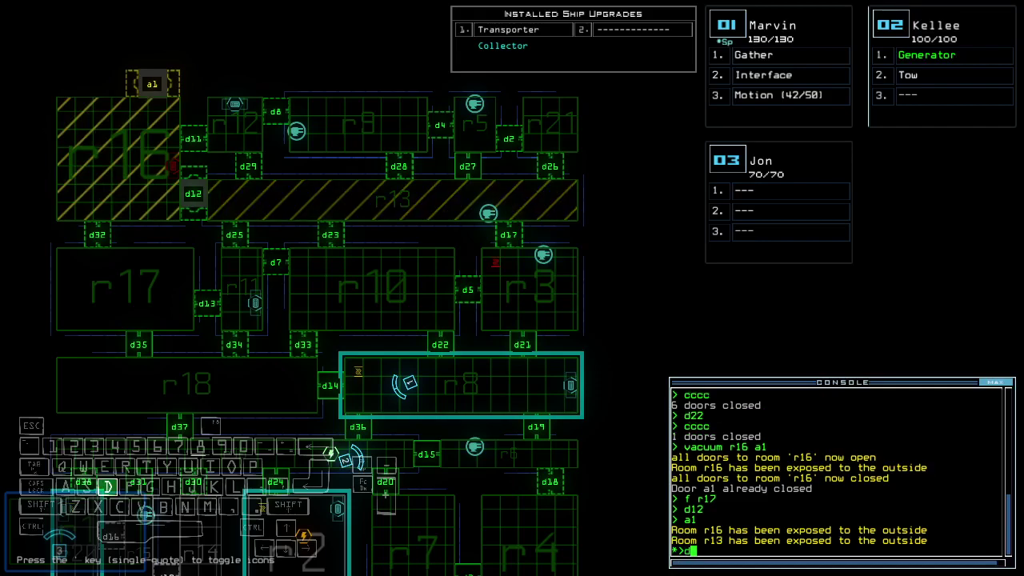
pyautogui.write('d27')
pyautogui.press('Return')
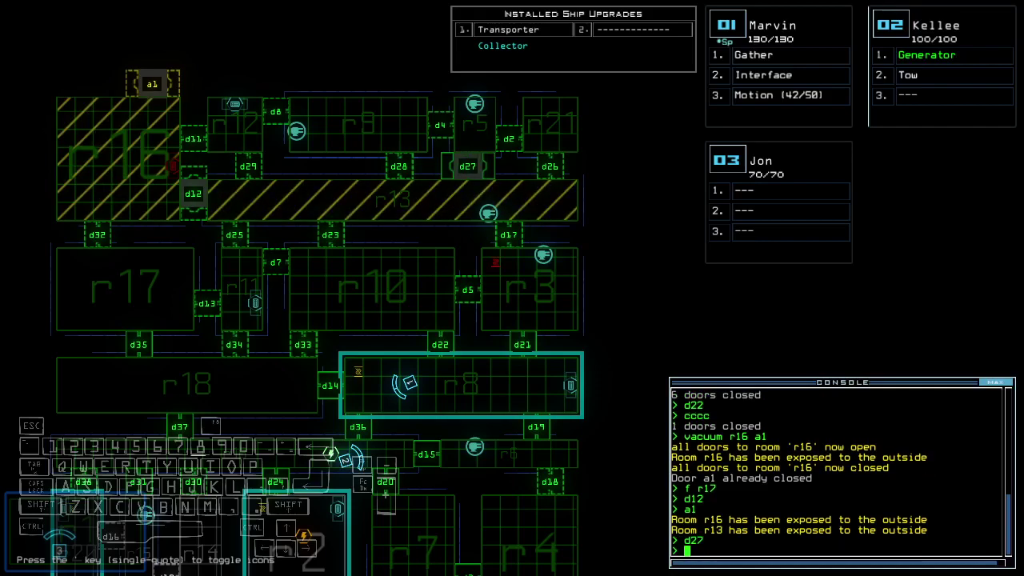
pyautogui.write('ccc')
# Close doors, open d32 and d35 to vent r17 and r18, then reclose them.
pyautogui.press('Return')
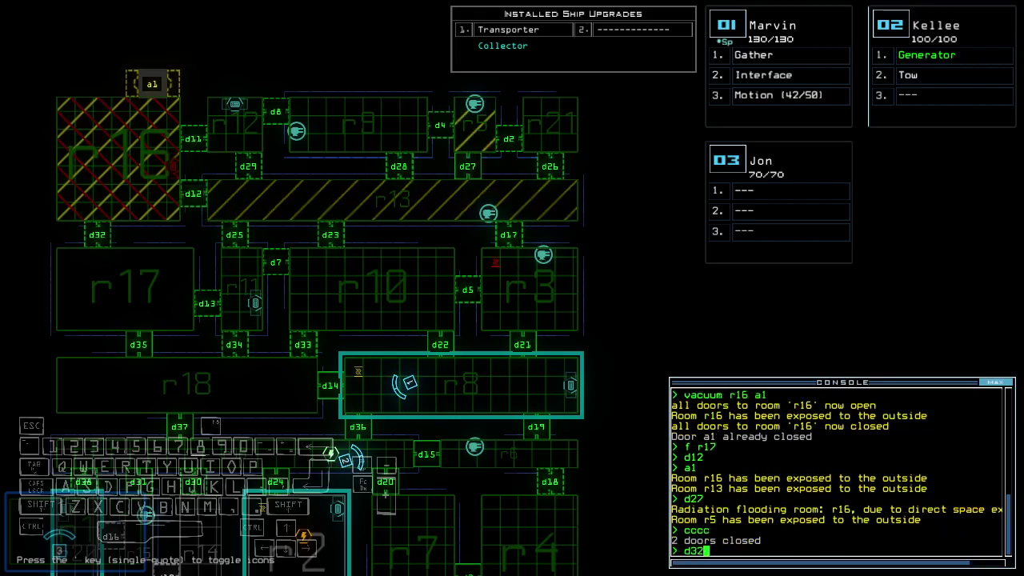
pyautogui.write('d32 d35')
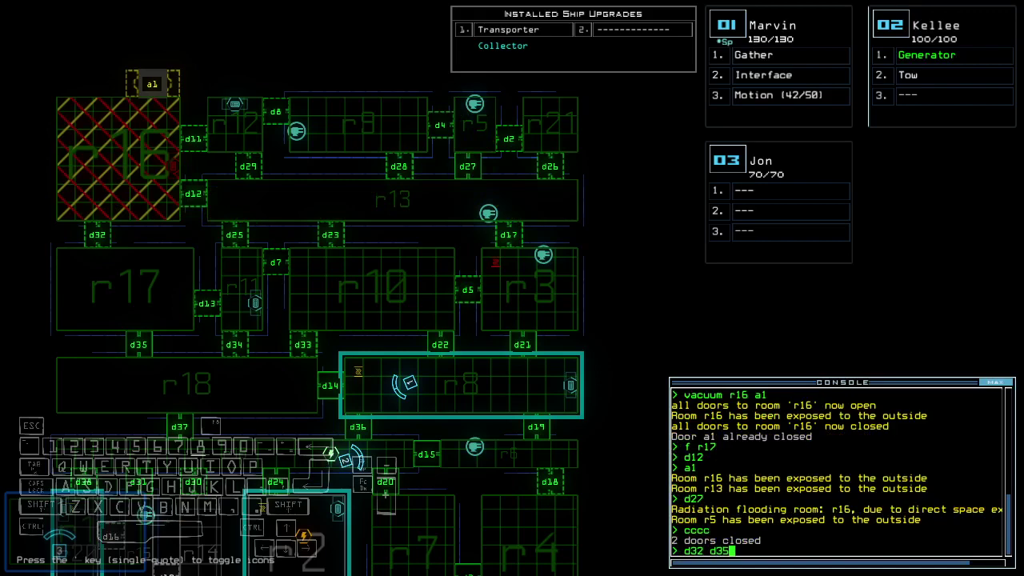
pyautogui.press('Return')
pyautogui.scroll(-3, 319, 280)
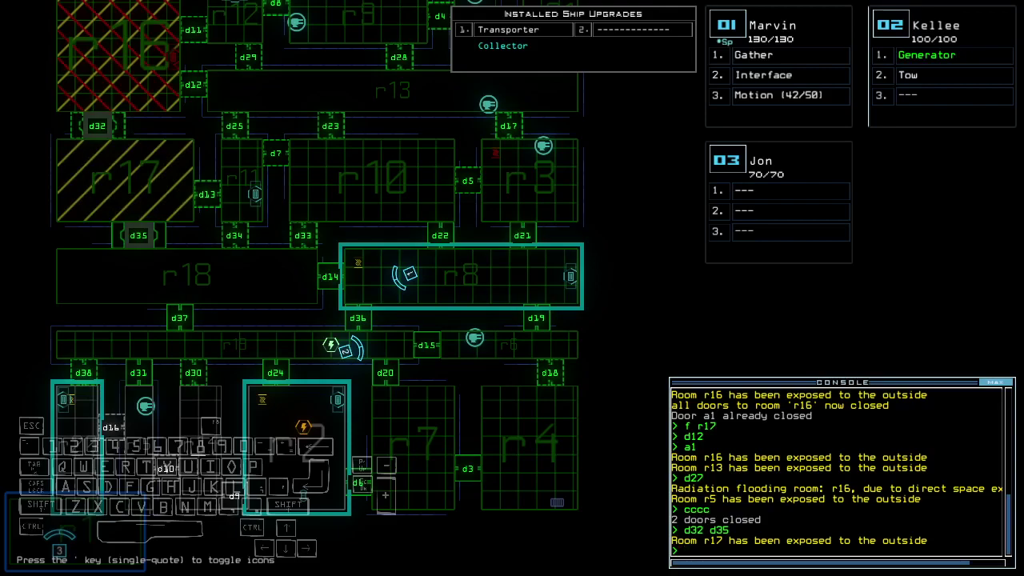
pyautogui.write('cccc')
pyautogui.press('Return')
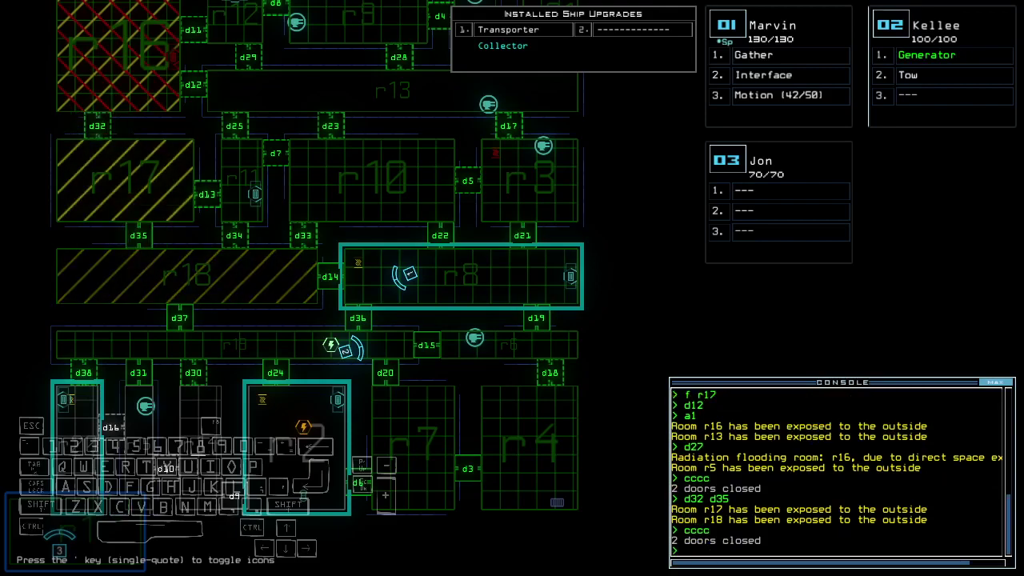
pyautogui.press('Down')
pyautogui.press('Down')
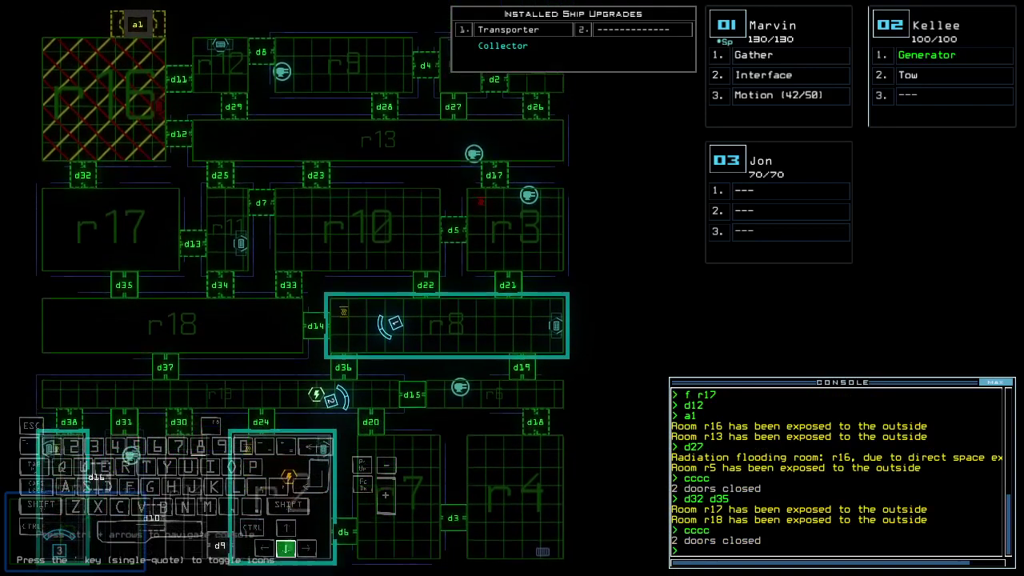
# Move Marvin through door d36 and swap the generator module between Kellee and Marvin.
pyautogui.press('space')
pyautogui.write('d36')
pyautogui.press('Return')
pyautogui.press('Up')
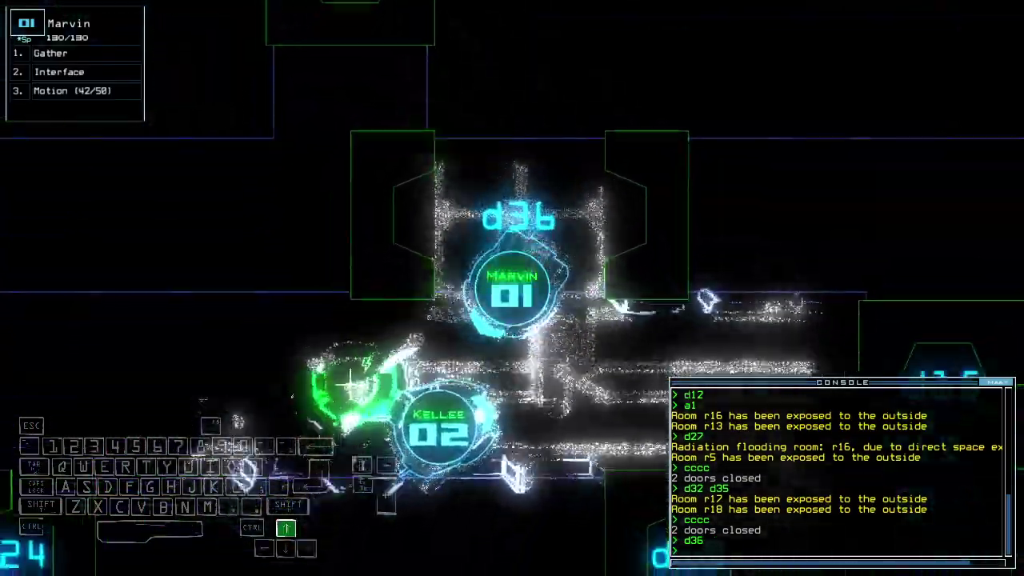
pyautogui.write('swap ga')
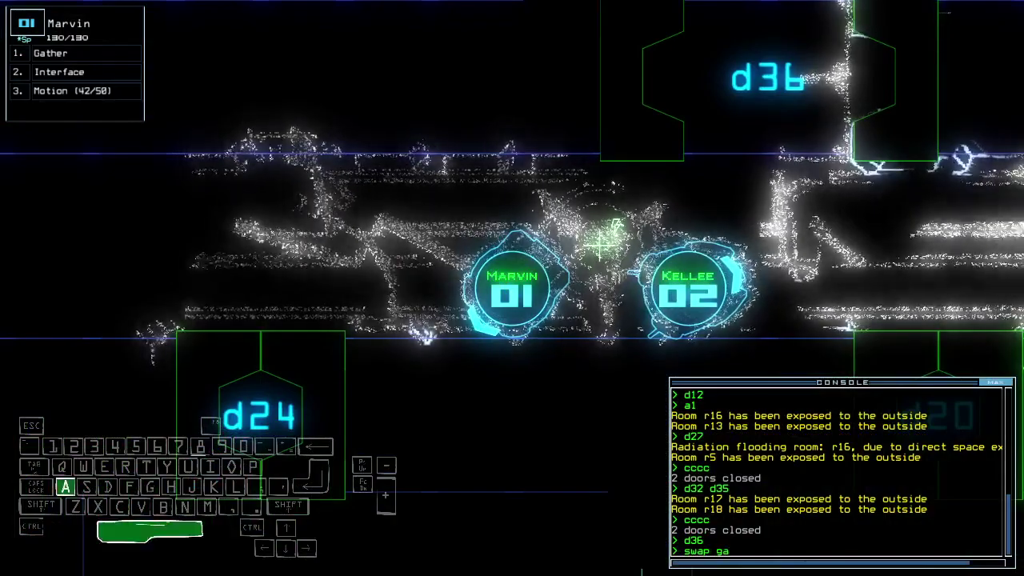
pyautogui.write(' ge')
pyautogui.press('Return')
pyautogui.press('space')
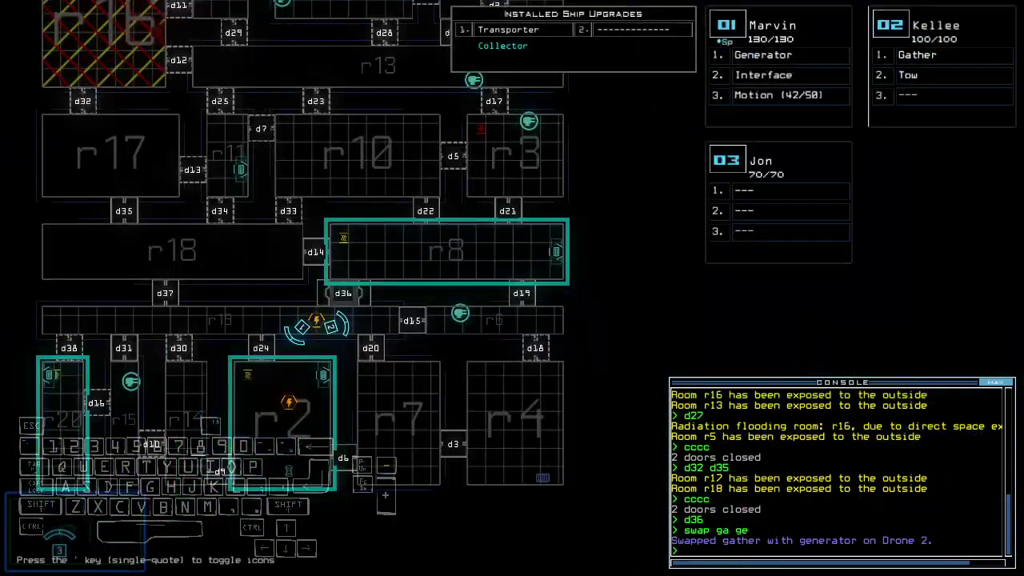
# Power the area with the generator, open door d24, and transport drone 2 to r1.
pyautogui.press('space')
pyautogui.write('generator')
pyautogui.press('Return')
pyautogui.press('space')
pyautogui.press('space')
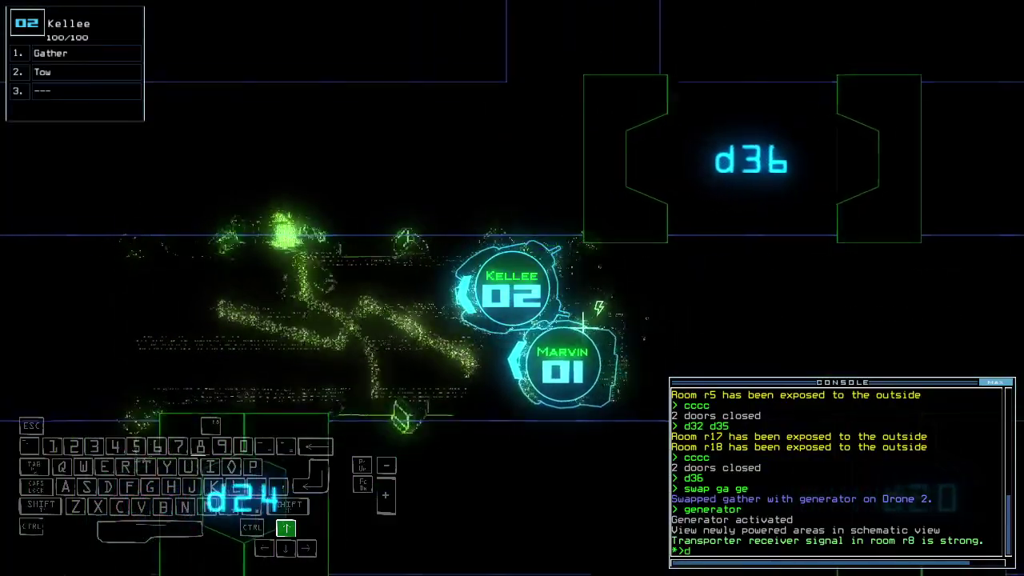
pyautogui.write('d24')
pyautogui.press('Return')
pyautogui.press('space')
pyautogui.press('space')
pyautogui.write('ty')
pyautogui.press('Return')
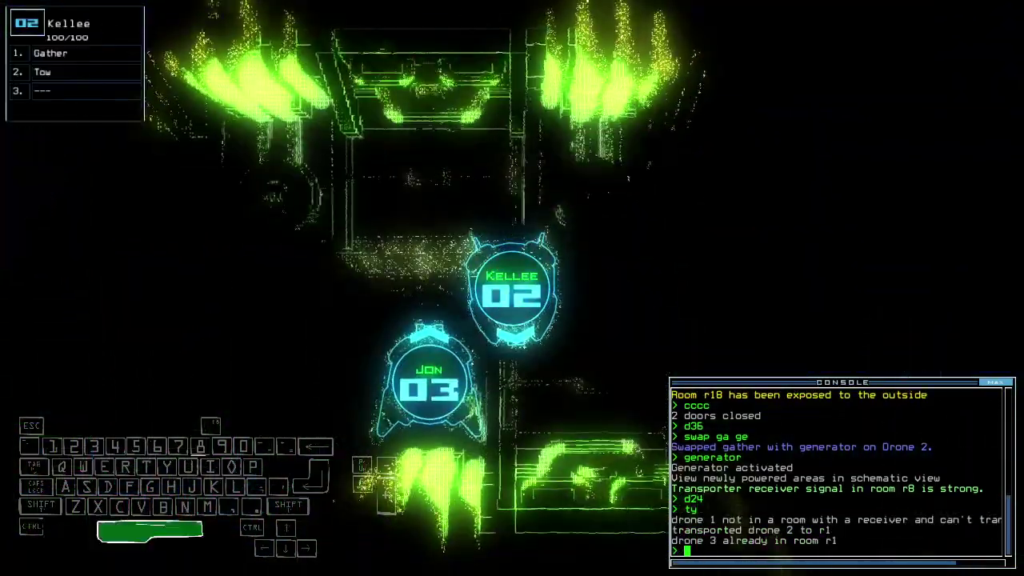
pyautogui.press('space')
pyautogui.write('d37 d35')
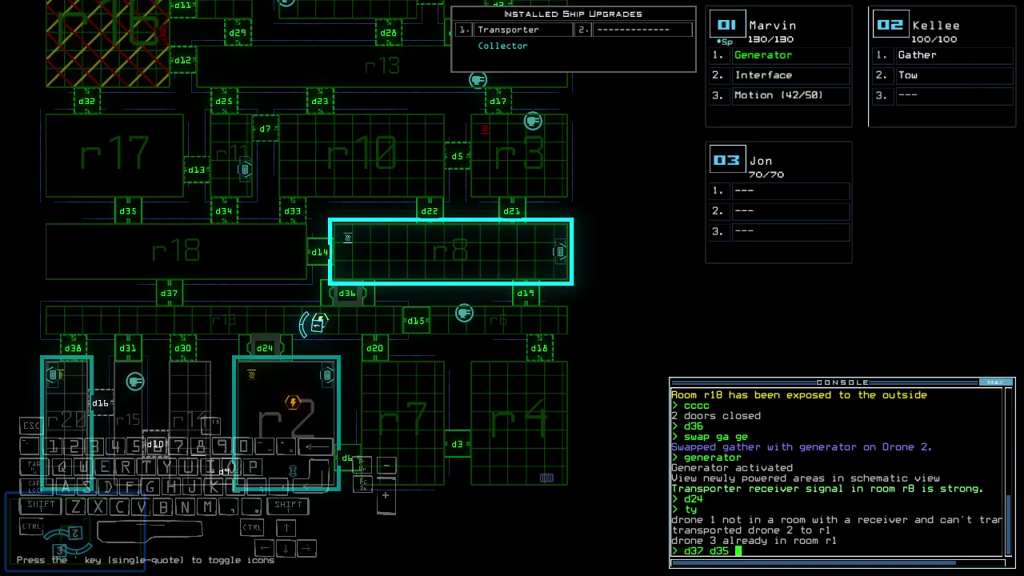
# Open doors d37, d35, d32 and d31, then transport Marvin back to the ship.
pyautogui.press('Return')
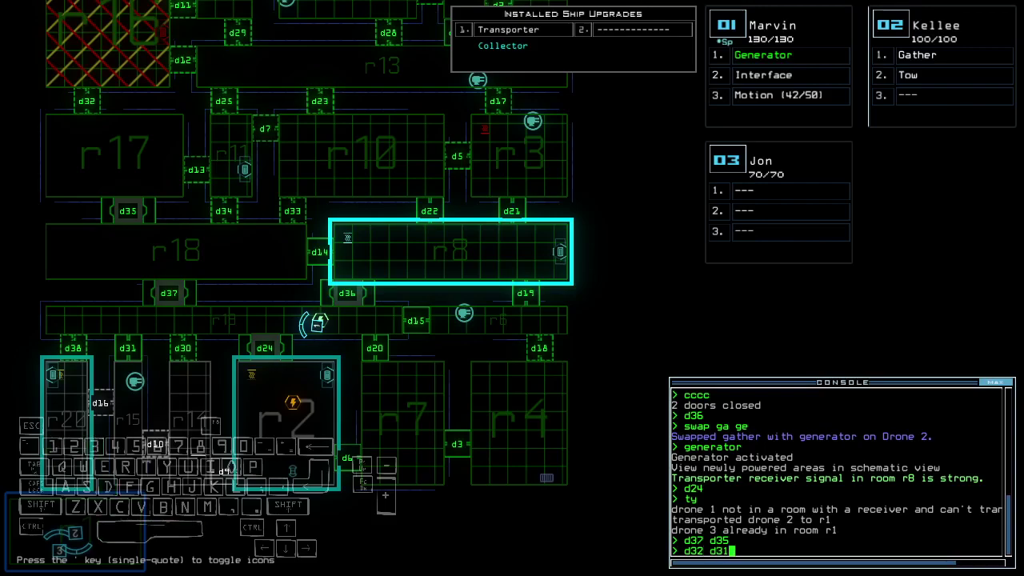
pyautogui.press('Up')
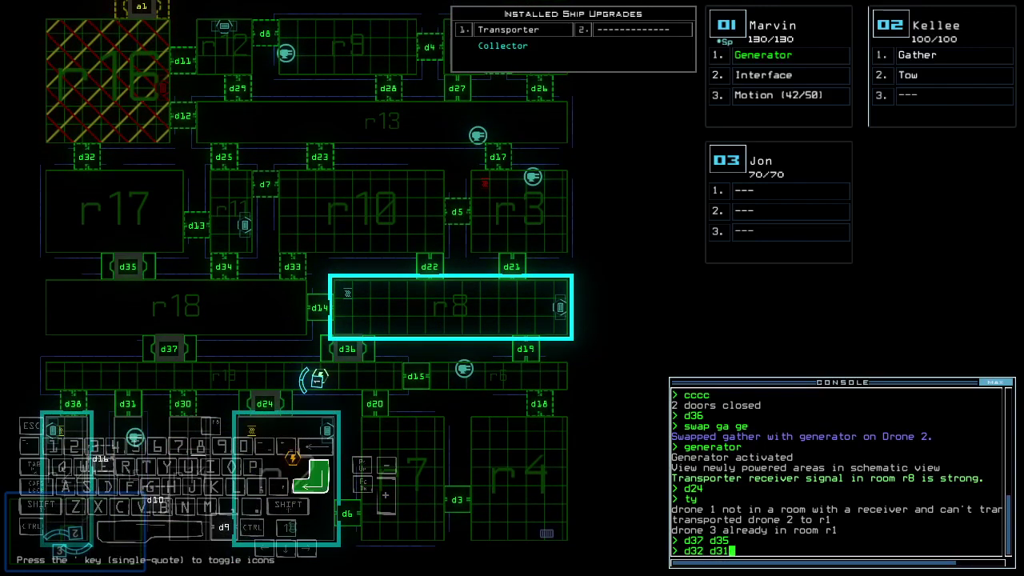
pyautogui.press('Return')
pyautogui.write('tu')
pyautogui.press('Return')
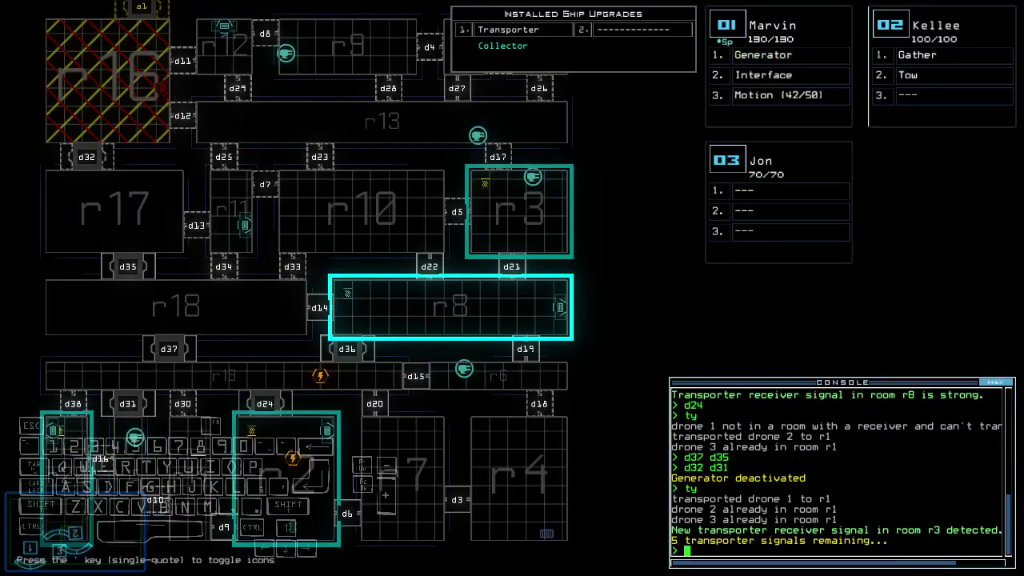
# Watch the rooms, including r19, vent, then end the mission and accept the 850 daily score.
pyautogui.press('Down')
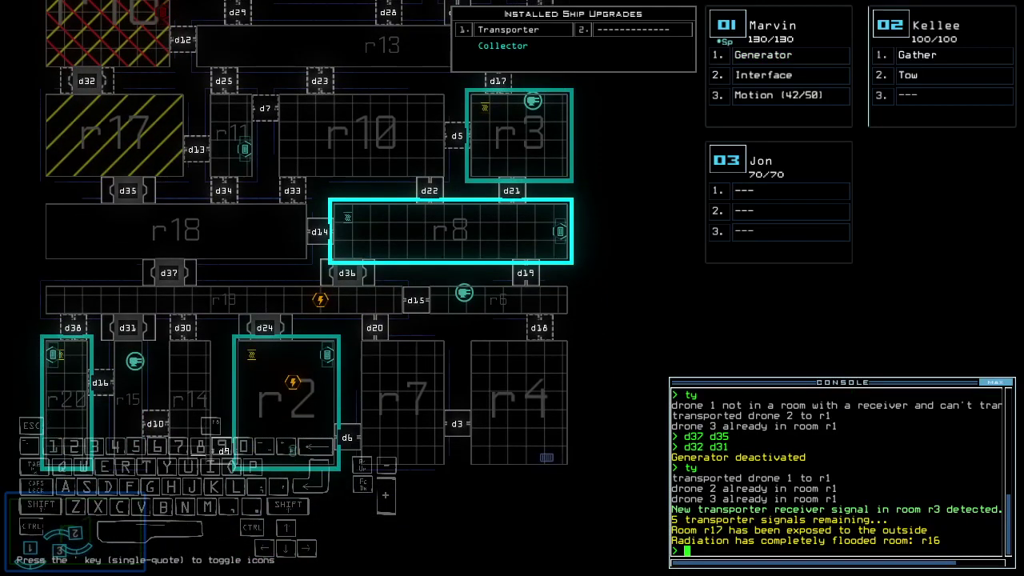
pyautogui.press('Up')
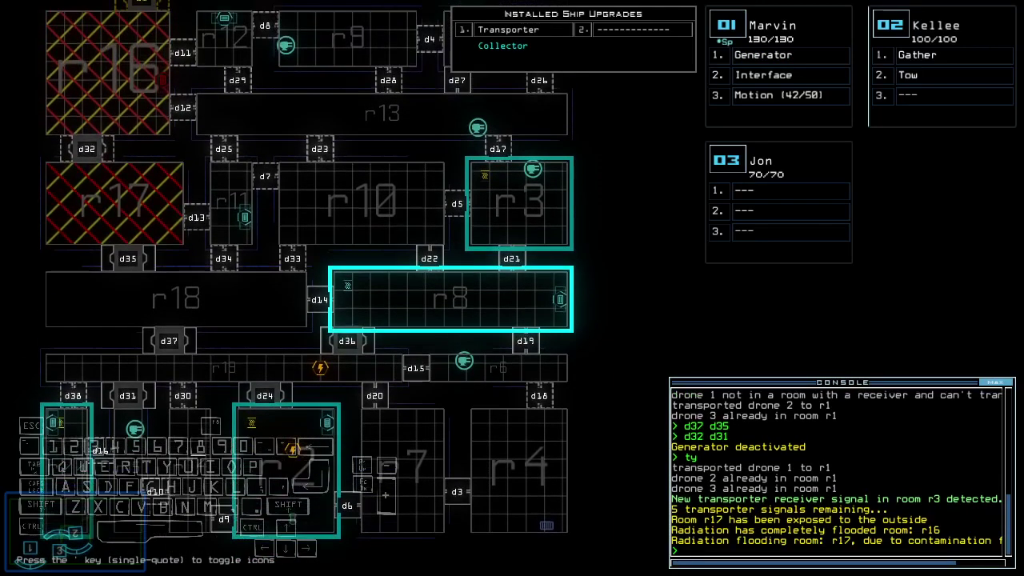
pyautogui.press('Down')
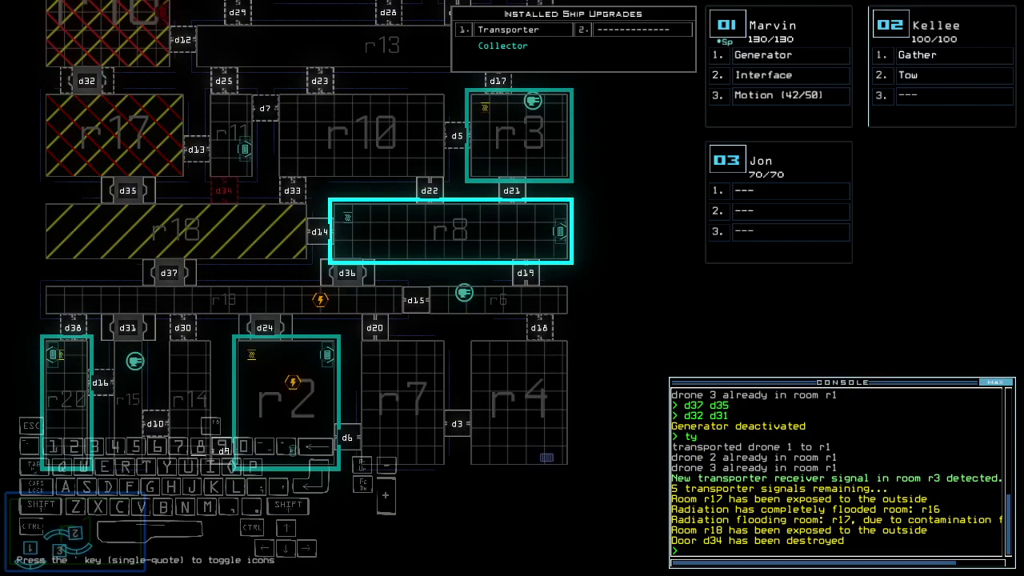
pyautogui.press('Up')
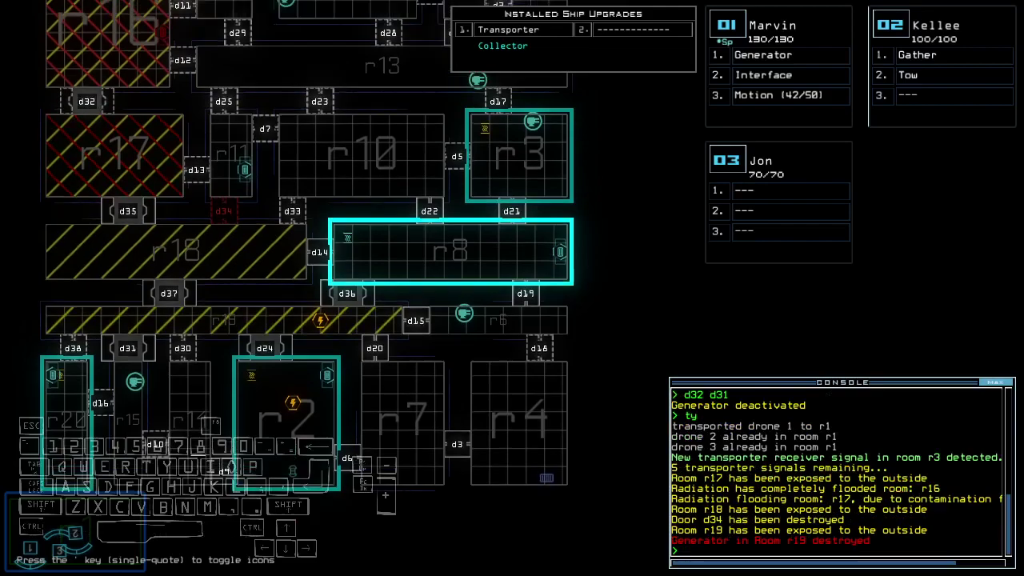
pyautogui.press('Down')
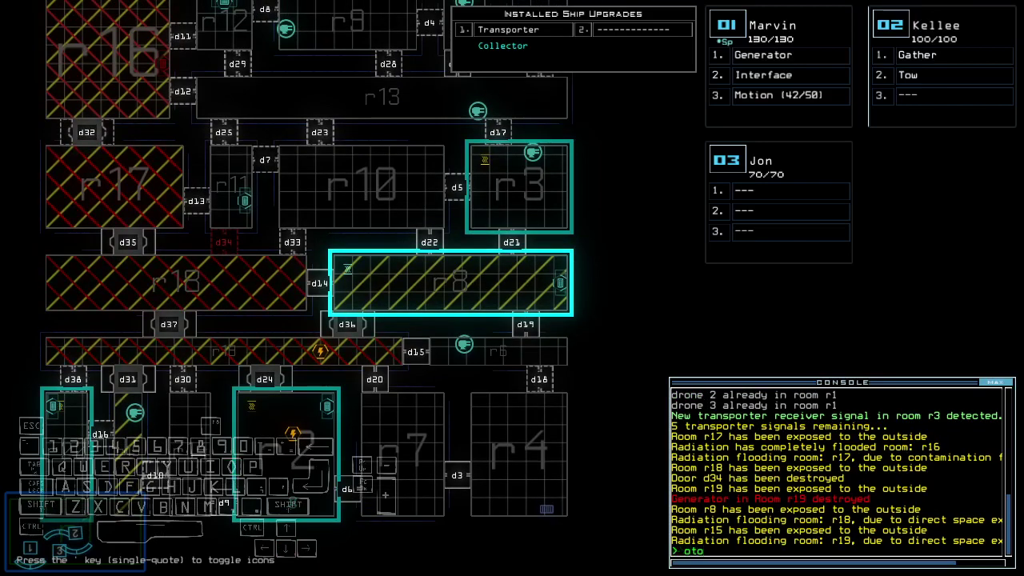
pyautogui.press('Return')
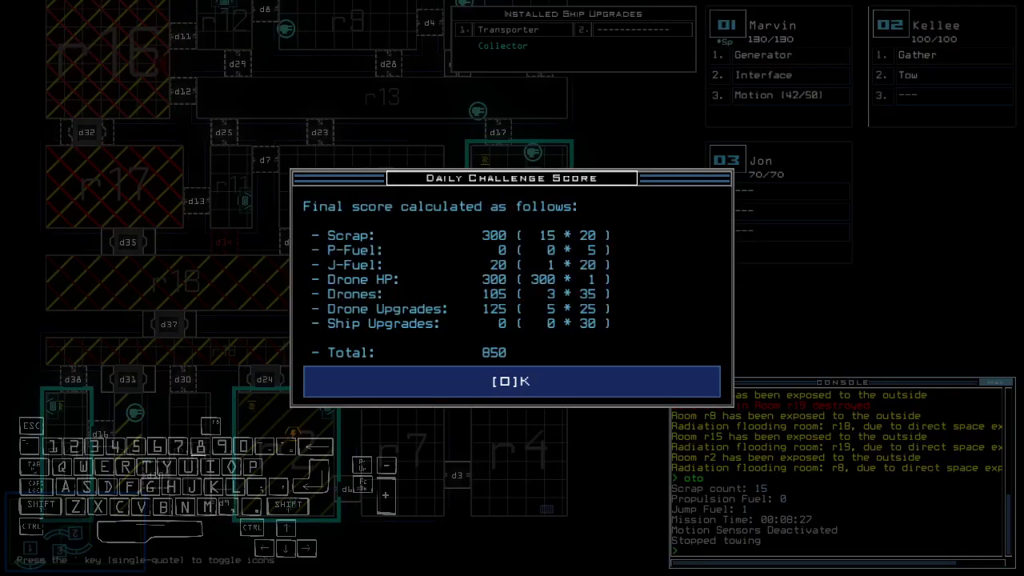
pyautogui.press('o')
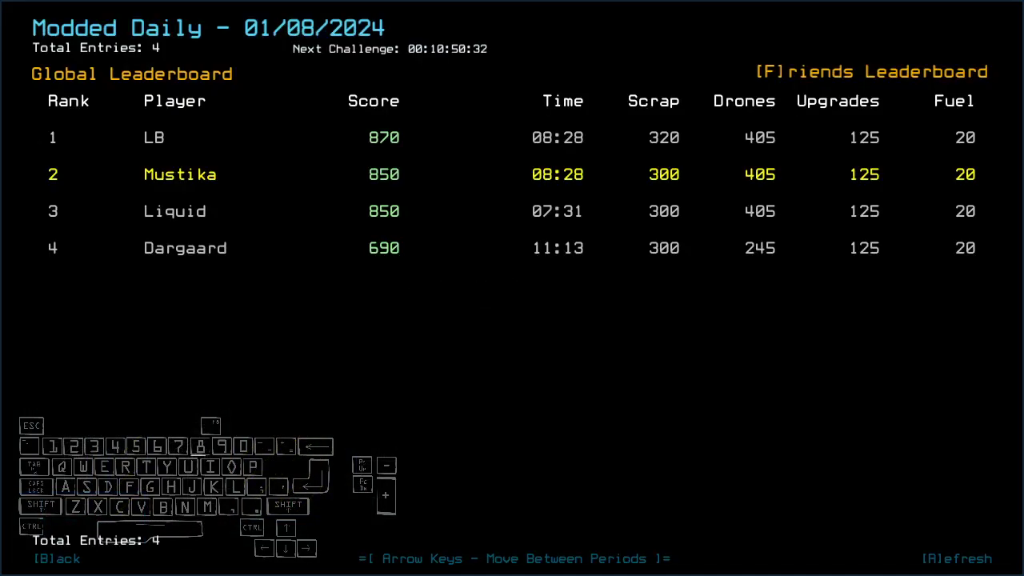